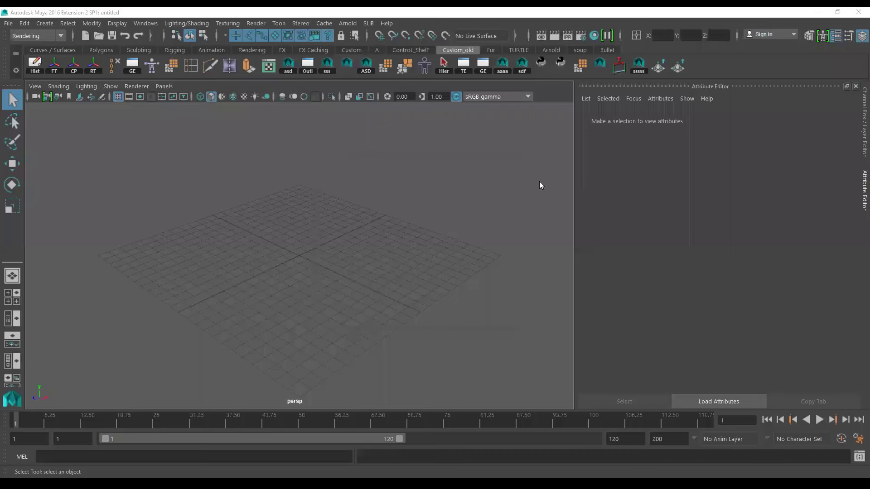
Step: Tumble the empty grid view, then swap the right panel to the Channel Box / Layer Editor
scroll(396, 238, "down", 3)
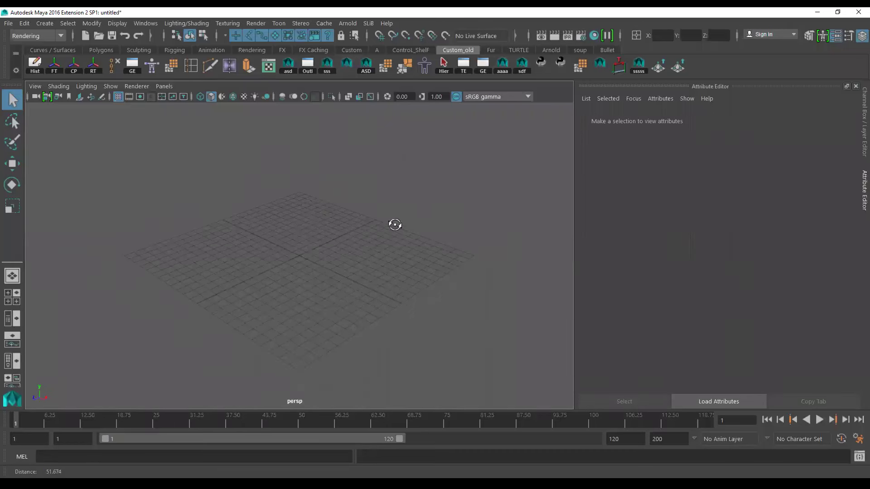
scroll(450, 243, "up", 5)
middle_click_drag(454, 274, 458, 270, "alt")
scroll(402, 267, "down", 1)
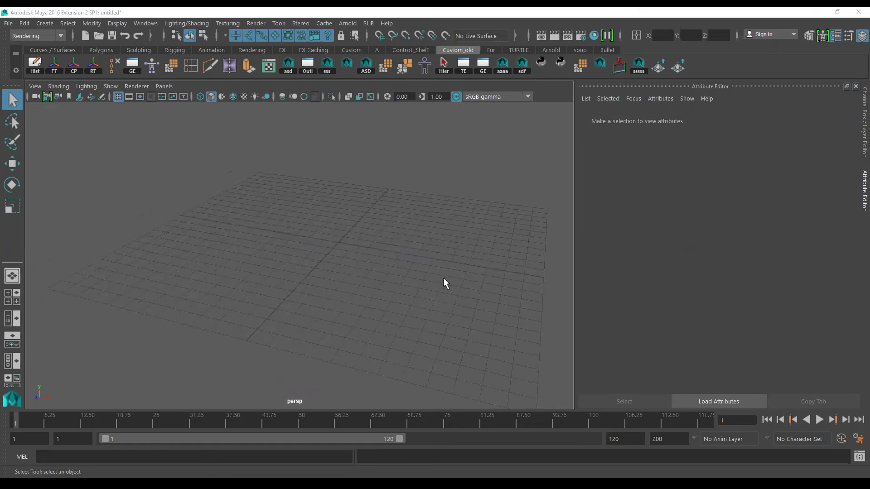
mouse_move(435, 277)
left_mouse_down("alt")
mouse_move(409, 270)
mouse_move(429, 291)
left_mouse_up("alt")
left_click(860, 129)
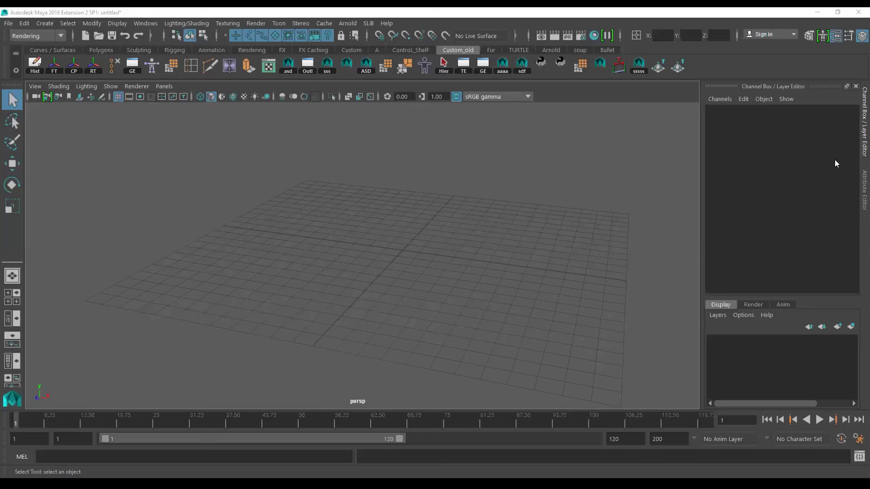
Step: Restore the Attribute Editor, narrow the side panel, and re-frame the empty grid closer
left_click(861, 186)
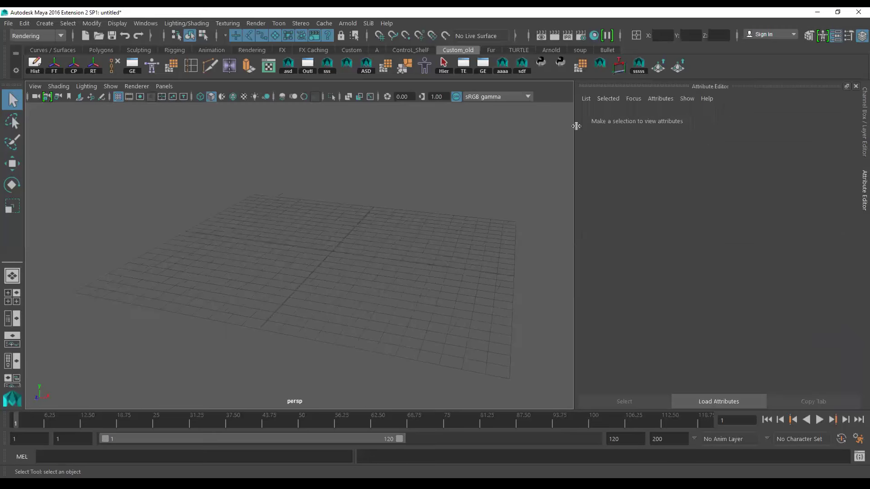
left_click_drag(575, 124, 667, 131)
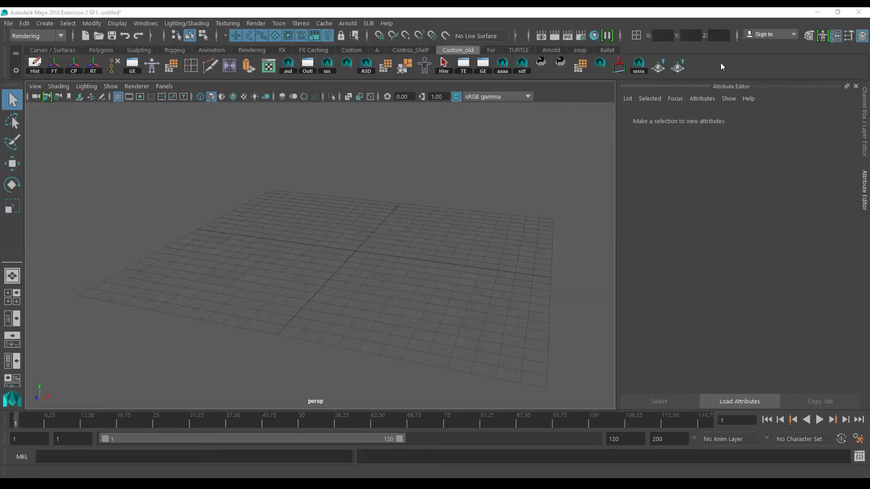
mouse_move(287, 264)
left_mouse_down("alt")
mouse_move(339, 293)
mouse_move(332, 307)
left_mouse_up("alt")
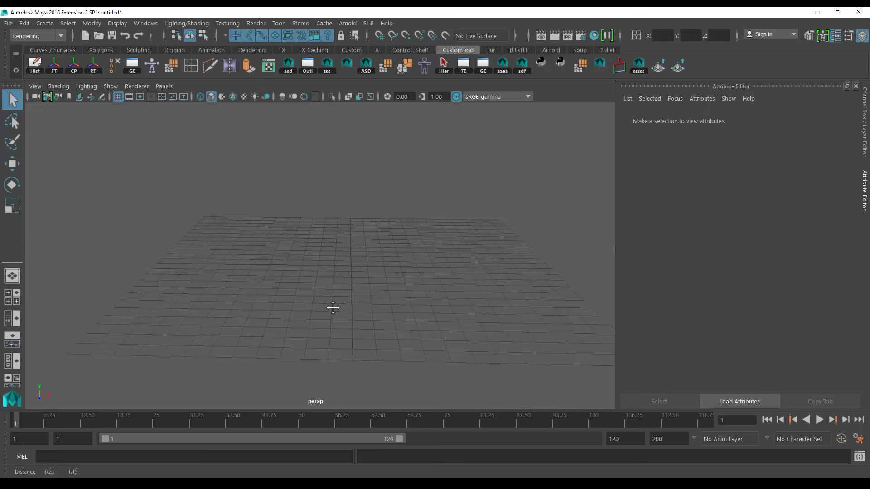
right_click_drag(332, 307, 333, 320, "alt")
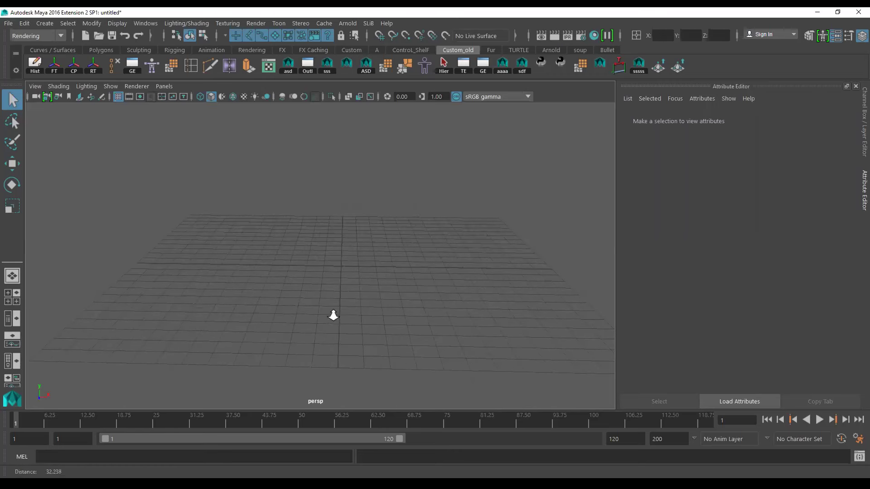
left_click_drag(333, 315, 334, 315, "alt")
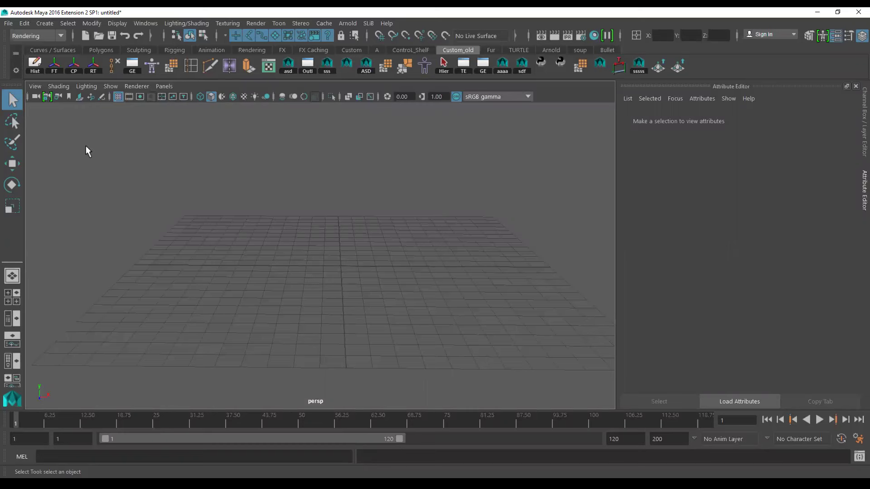
key("w")
key("q")
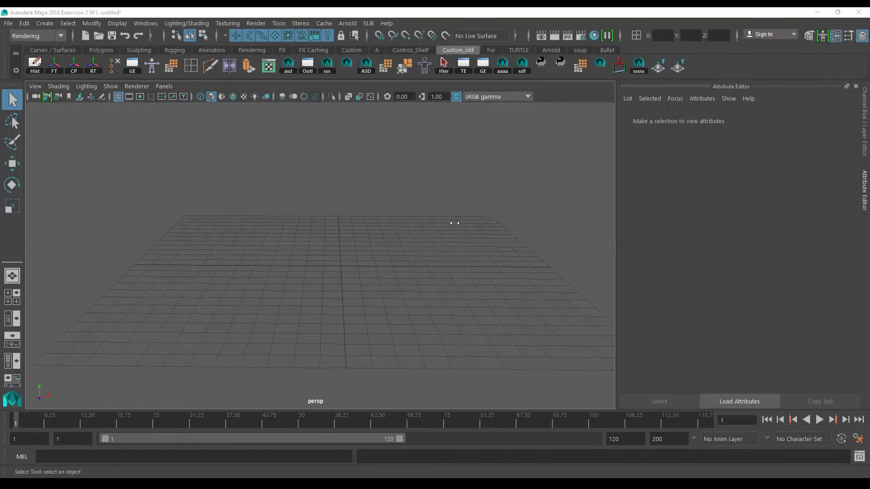
right_click_drag(342, 255, 335, 286, "alt")
mouse_move(335, 281)
left_mouse_down("alt")
mouse_move(356, 298)
mouse_move(340, 297)
left_mouse_up("alt")
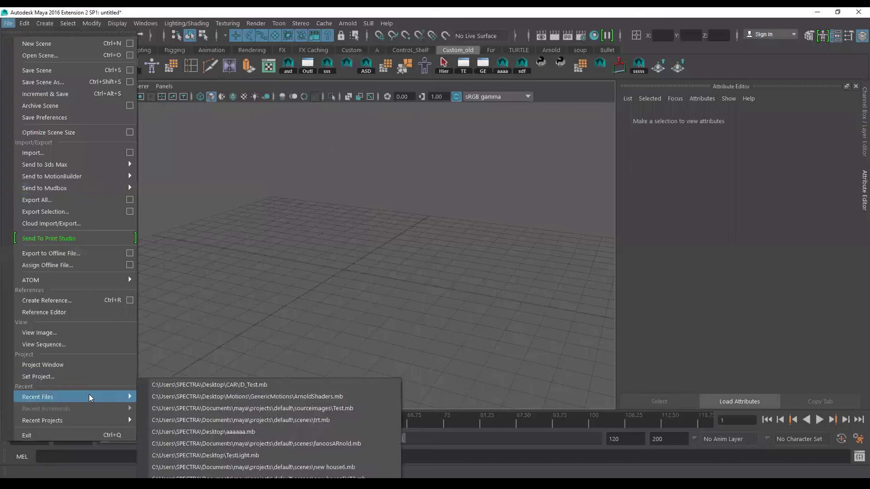
Step: Open the recent ID_Test.mb without saving the current scene, and select the red sphere
left_click(267, 384)
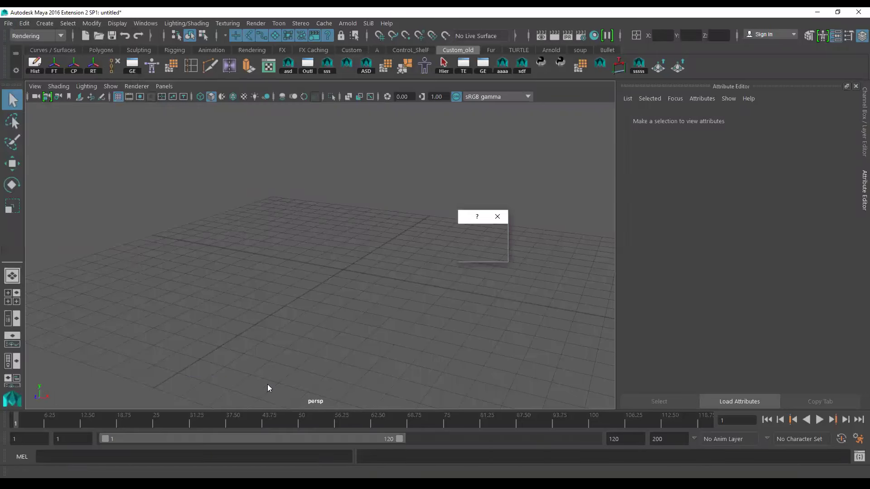
left_click(433, 251)
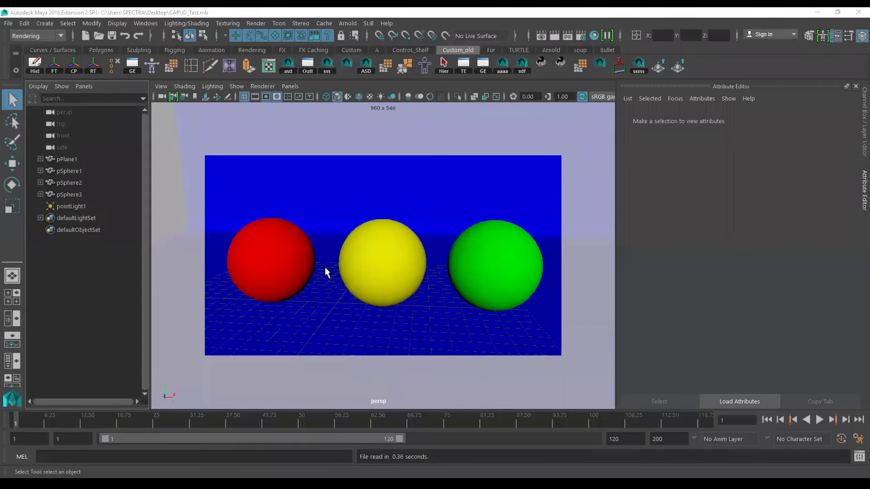
left_click(276, 266)
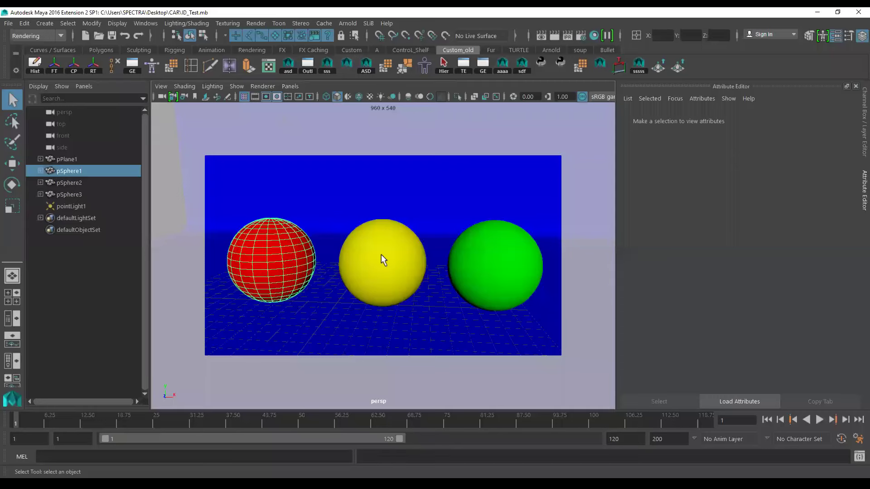
left_click(497, 259)
left_click(384, 266, "shift")
left_click(286, 261)
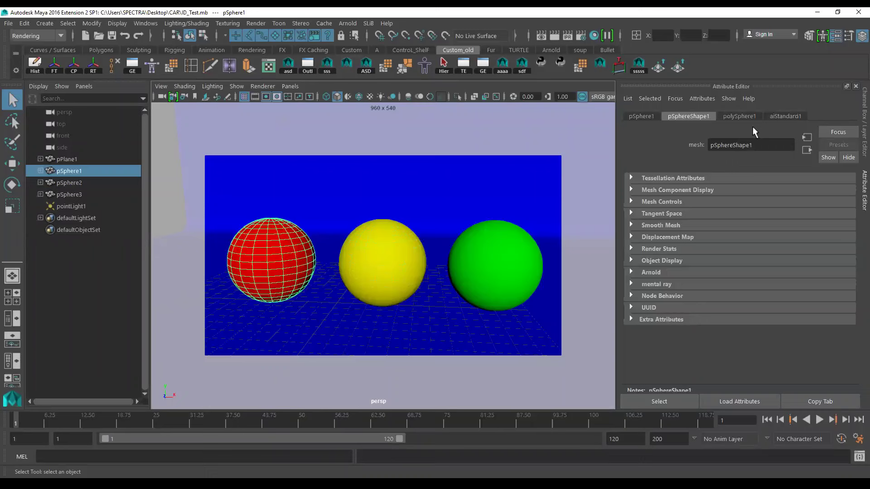
Step: Duplicate the red sphere and move the copy back between the red and yellow spheres
left_click(728, 98)
mouse_move(702, 99)
left_click(710, 102)
scroll(303, 285, "down", 1)
scroll(301, 283, "down", 1)
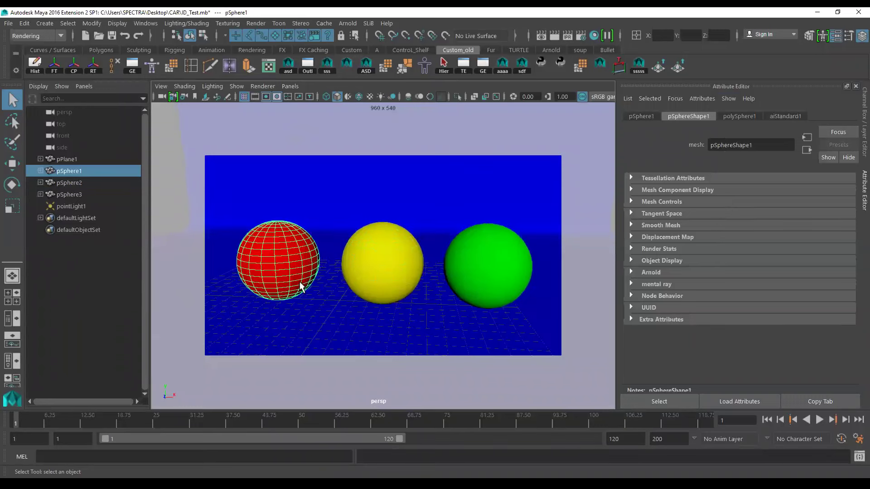
key("ctrl+d")
key("w")
mouse_move(301, 266)
left_mouse_down()
mouse_move(344, 244)
mouse_move(398, 237)
left_mouse_up()
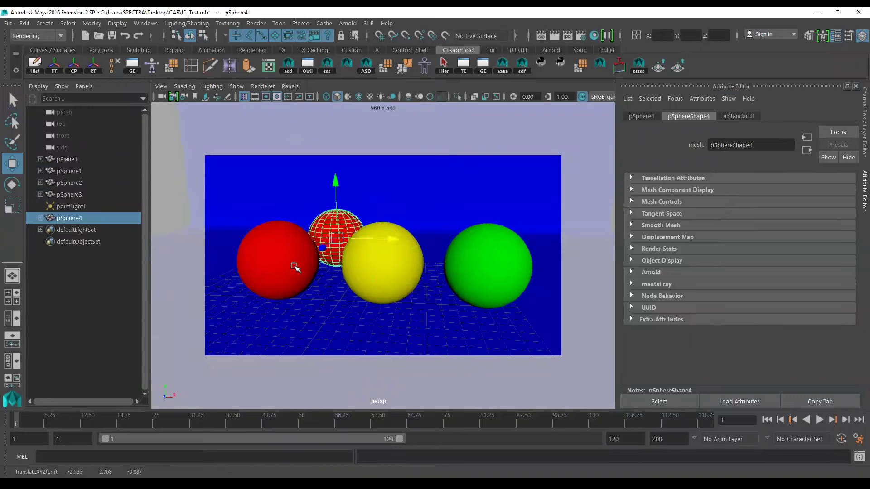
left_click(275, 242)
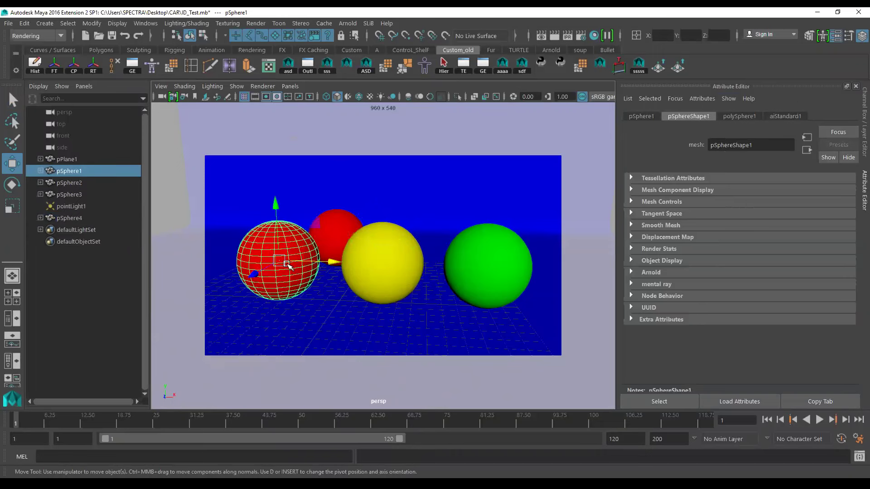
left_click(702, 98)
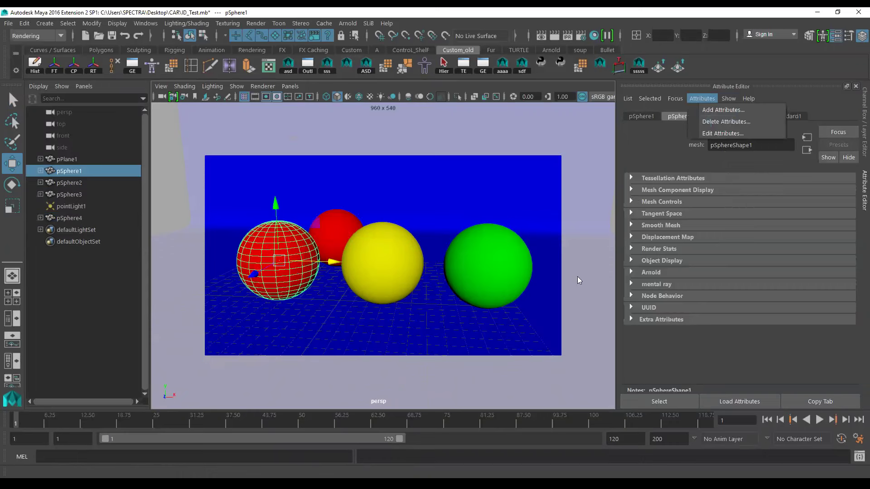
left_click(380, 274)
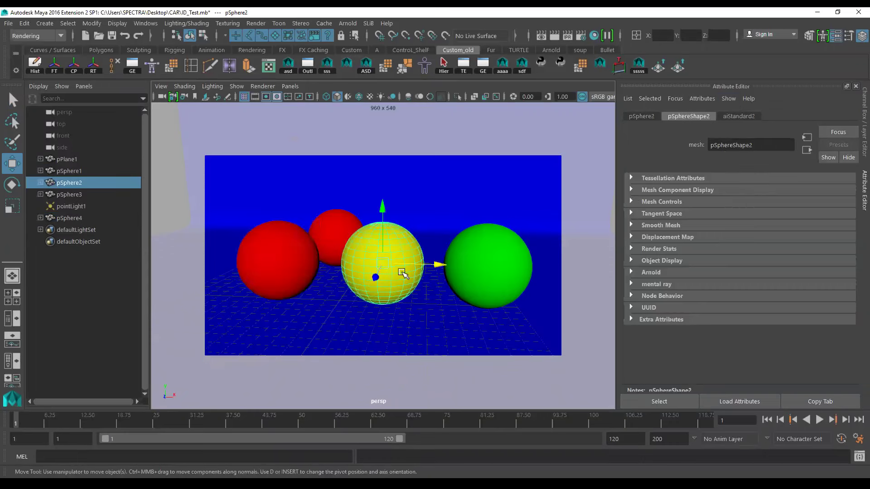
left_click(516, 261)
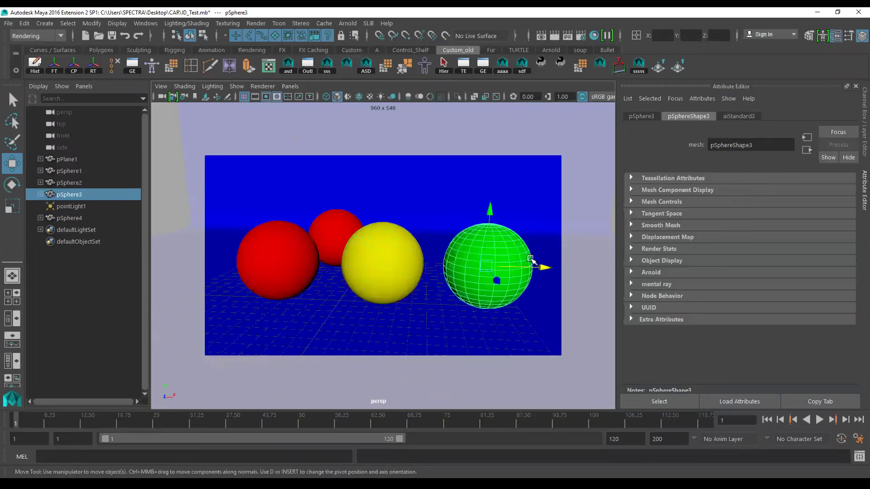
left_click(362, 340)
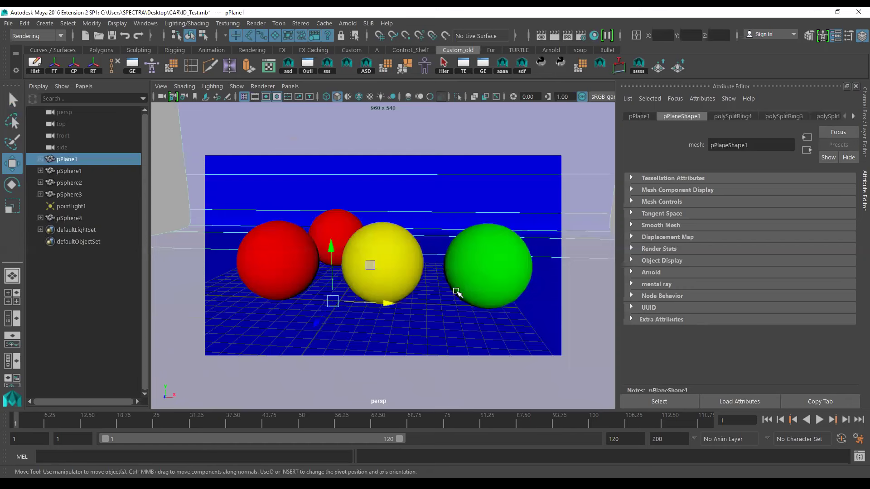
left_click(338, 222)
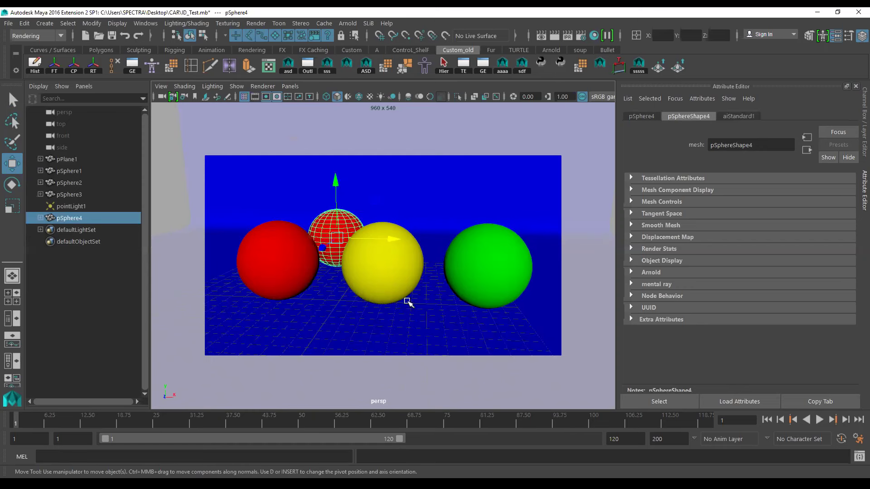
left_click(426, 219)
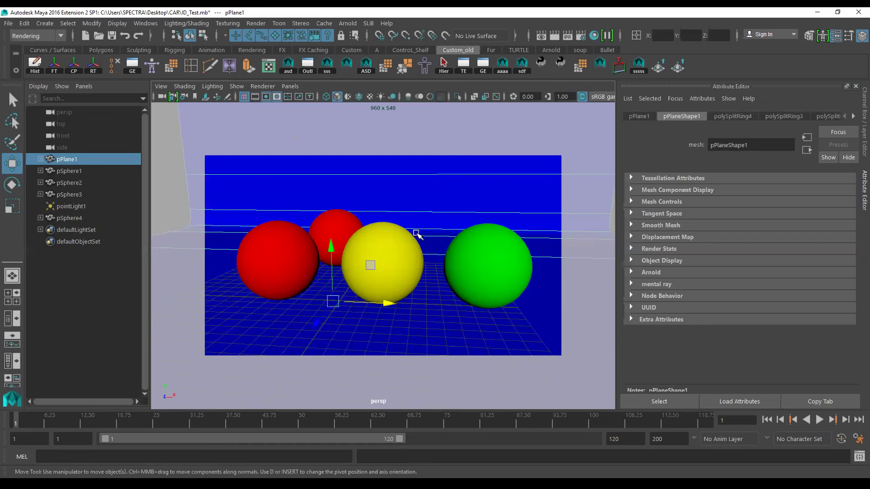
left_click(336, 222)
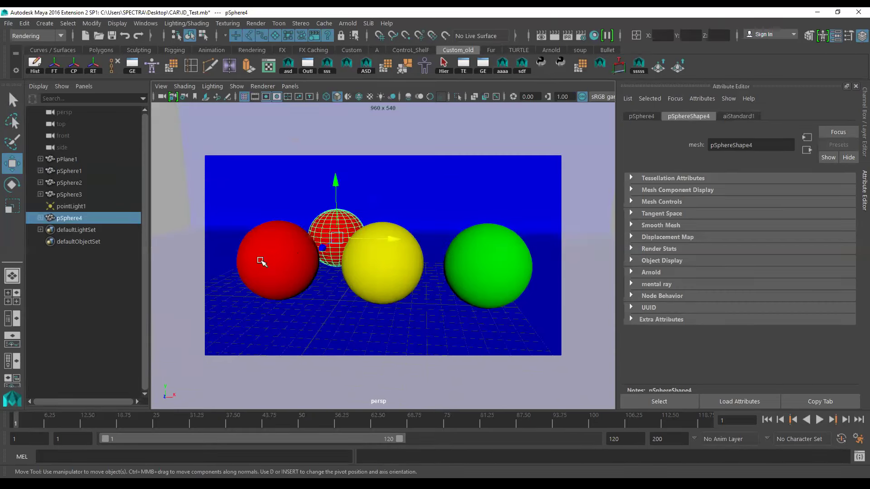
left_click(267, 264)
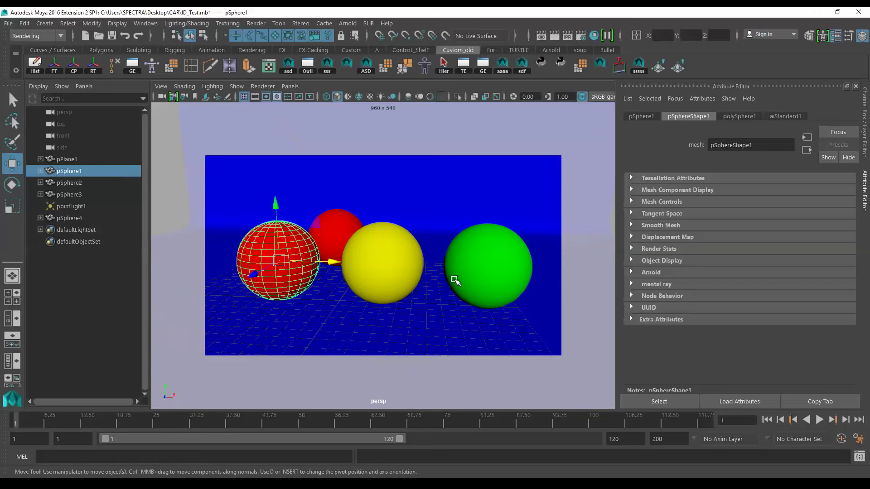
left_click(437, 210)
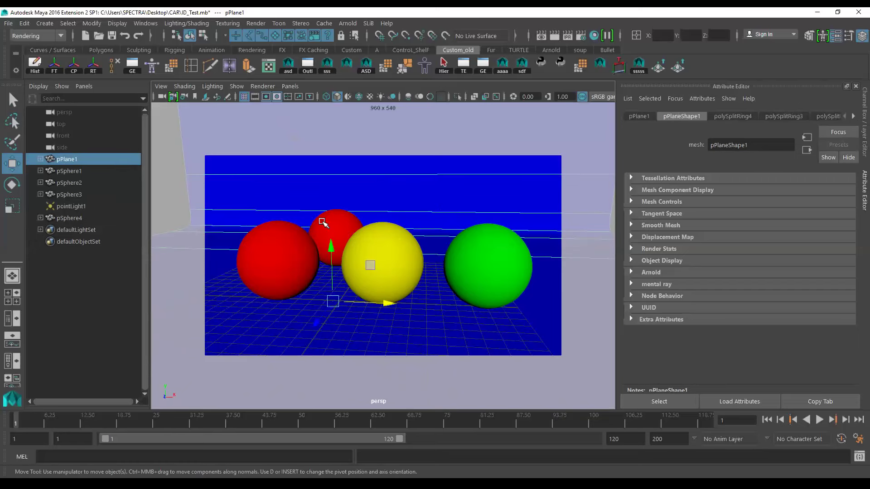
Step: Render in the Arnold RenderView, inspect the OBJ_ID AOV, then close the render view
left_click(348, 23)
left_click(376, 44)
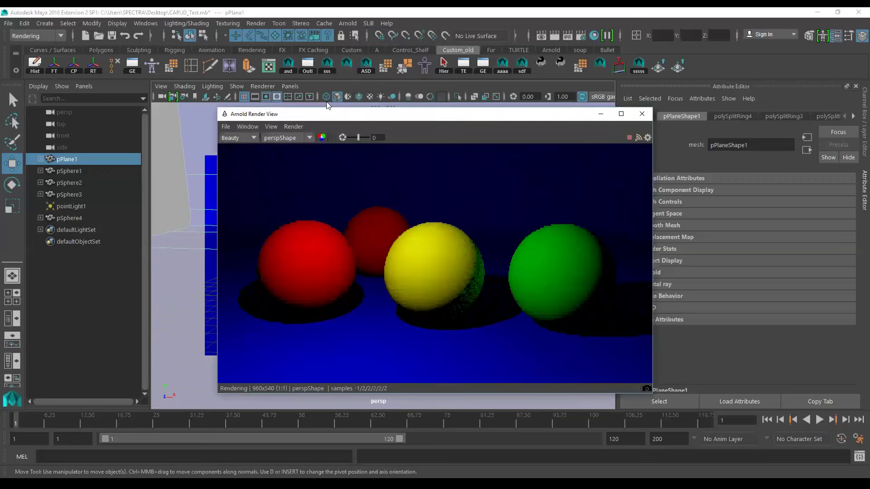
left_click_drag(439, 119, 316, 107)
left_click(115, 127)
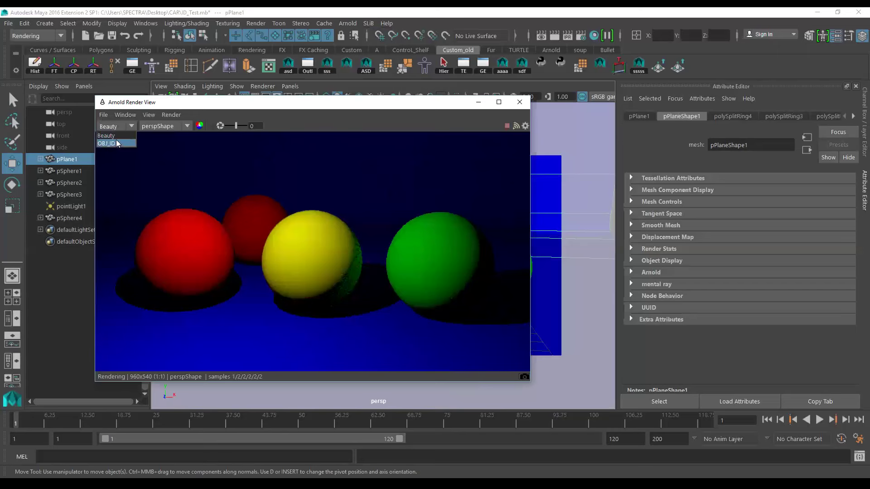
left_click(114, 144)
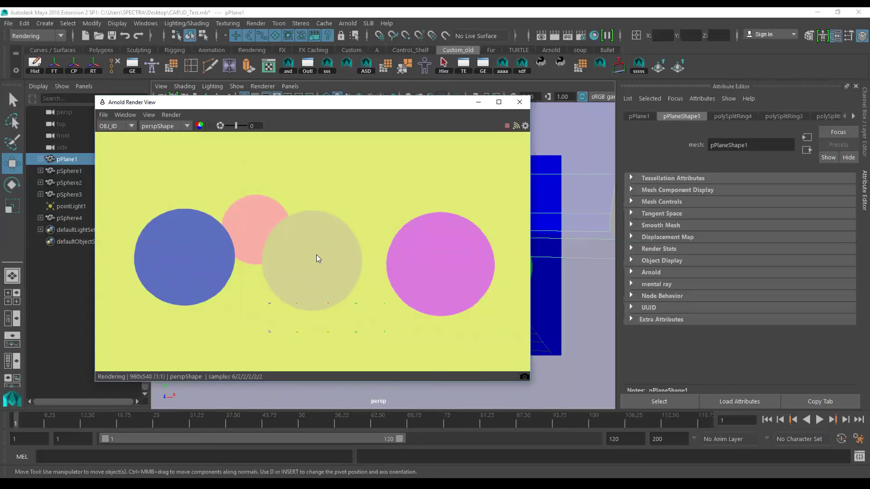
left_click(520, 101)
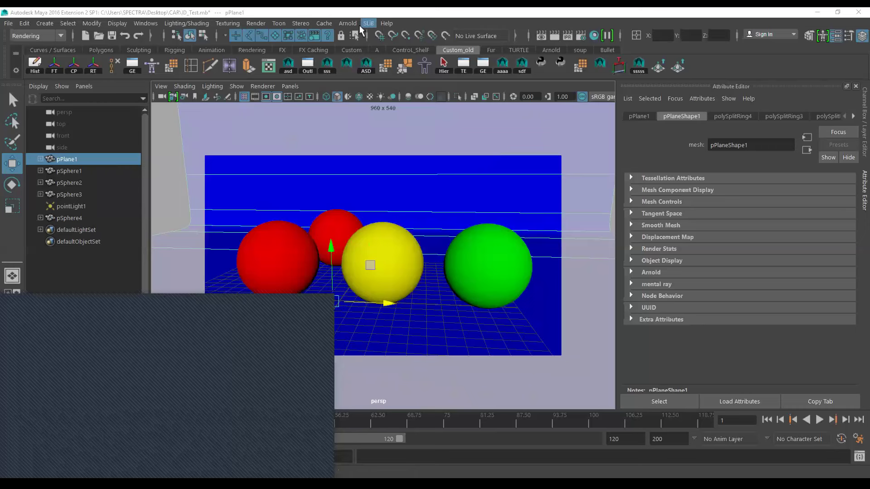
Step: Open the Arnold menu in Maya
left_click(347, 23)
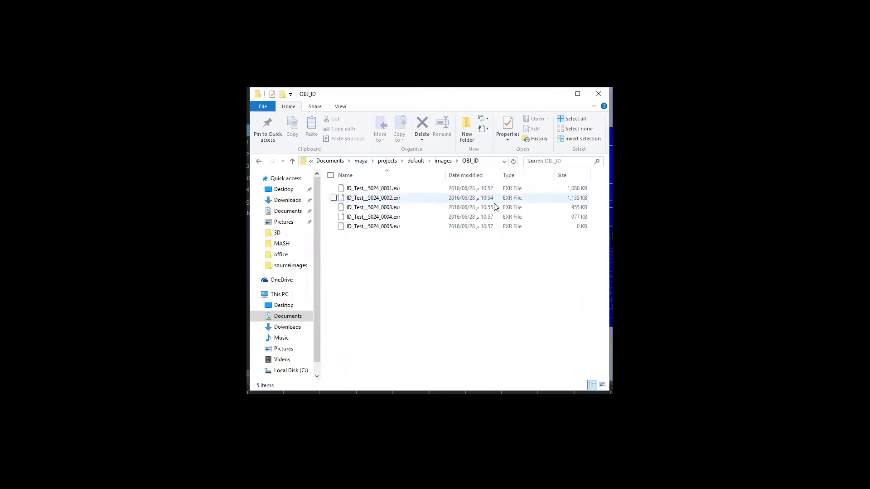
Step: Select the 0 KB ID_Test_5024_0005.exr in the OBJ_ID folder to check its size
left_click(490, 225)
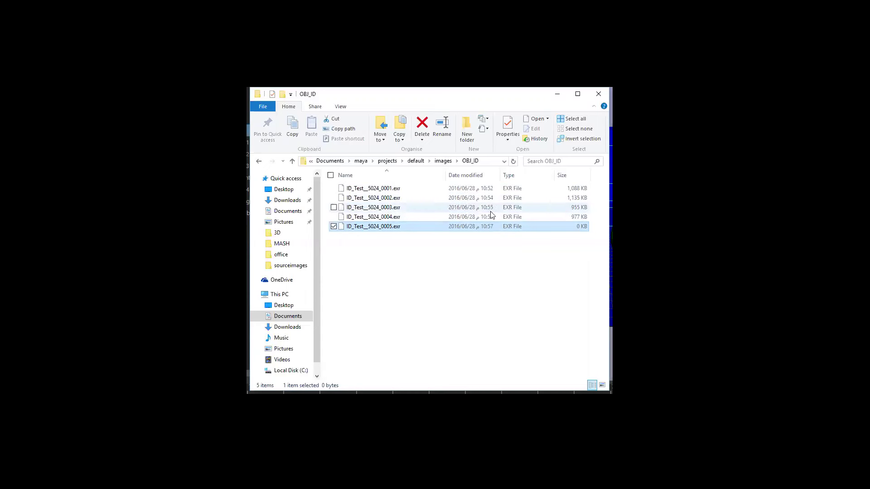
mouse_move(484, 99)
left_mouse_down()
mouse_move(475, 99)
mouse_move(501, 97)
left_mouse_up()
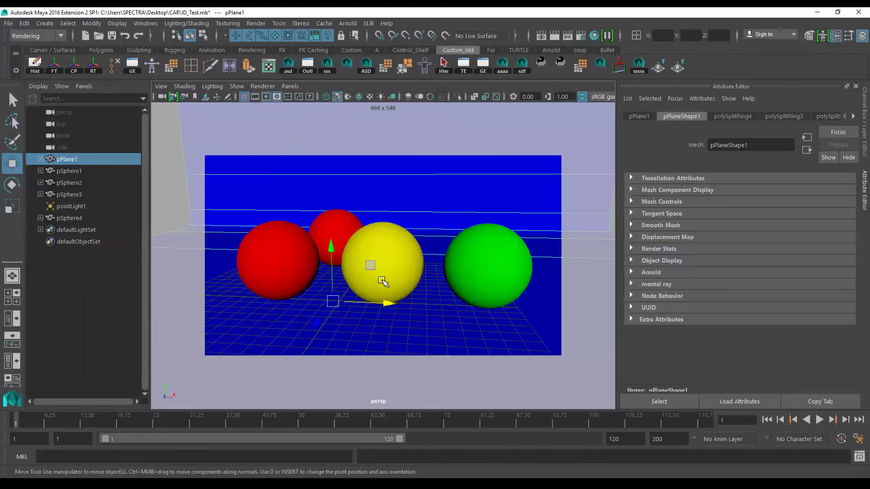
Step: Start a new scene and create a polygon plane from the hotbox
right_click_drag(421, 292, 426, 295, "alt")
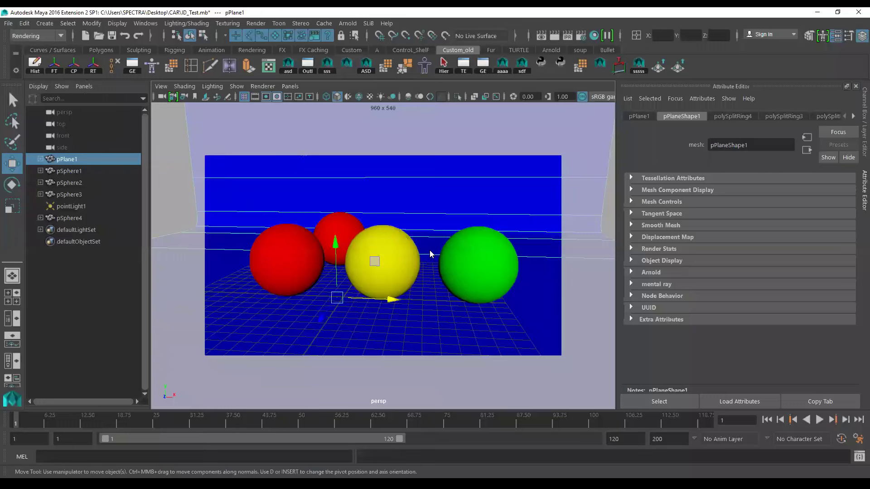
key("ctrl+n")
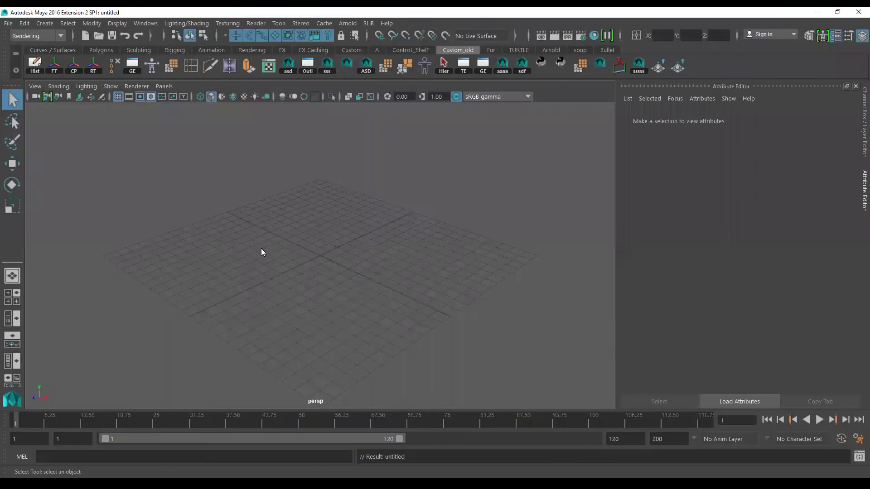
key("space")
left_click(264, 240)
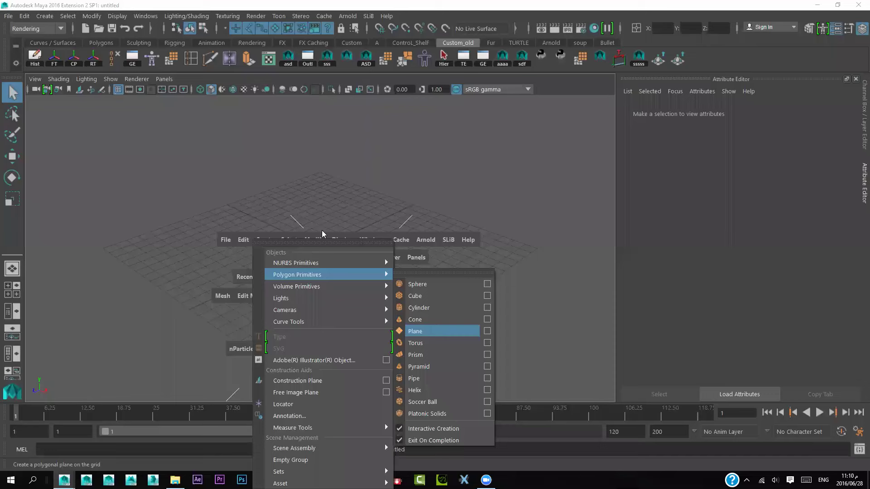
left_click(268, 198)
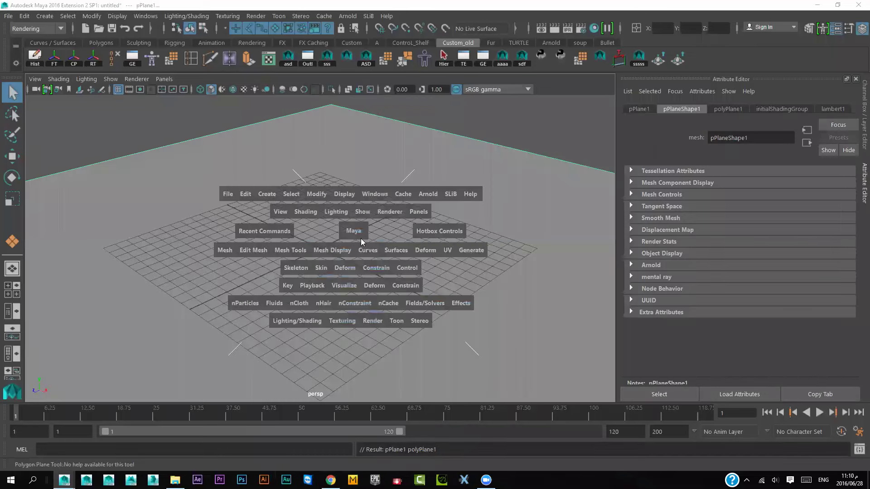
Step: Bring up the File menu with its recent scenes list
left_click(267, 194)
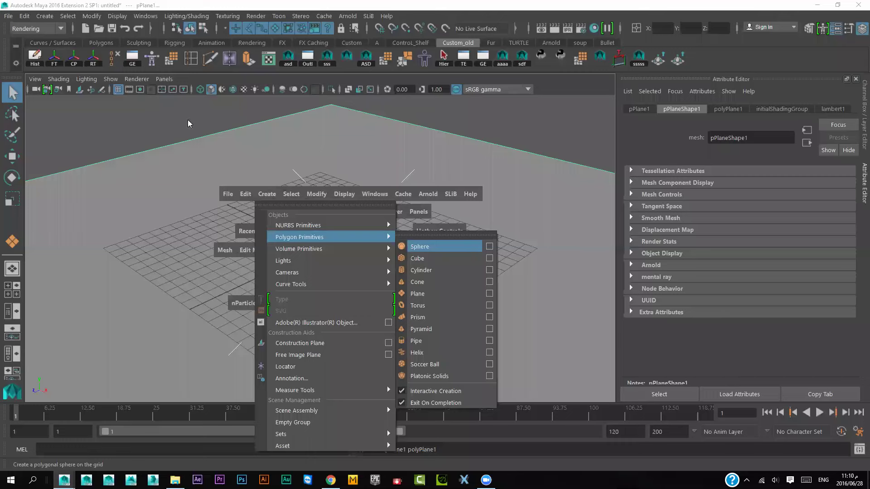
left_click(154, 115)
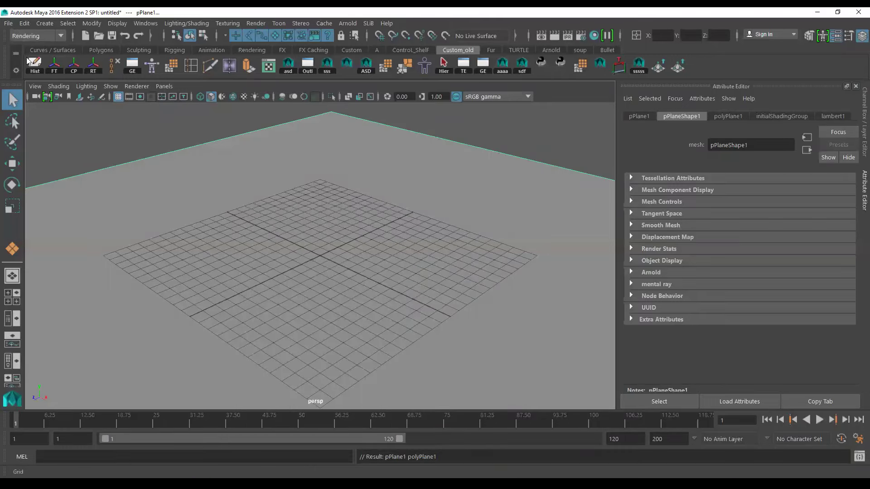
key("alt+f")
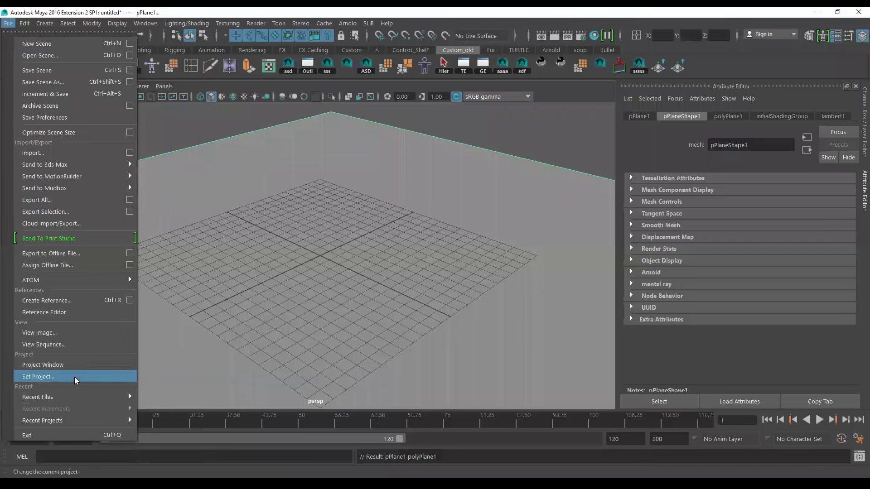
mouse_move(37, 396)
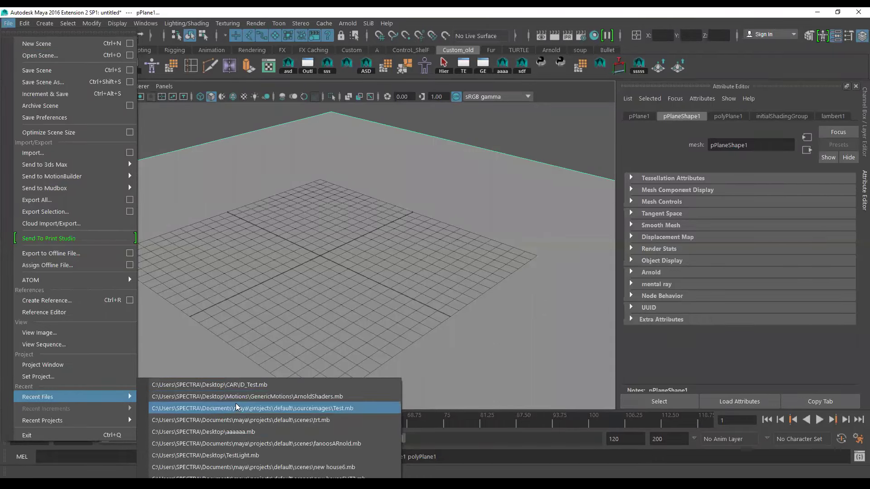
Step: Open CAR_001.mb from the Desktop CAR folder, discarding the untitled scene
left_click(33, 56)
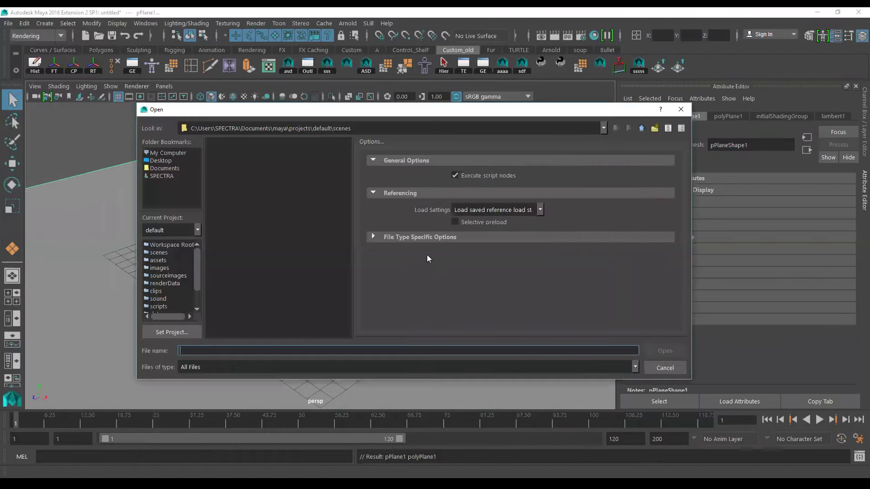
left_click(161, 160)
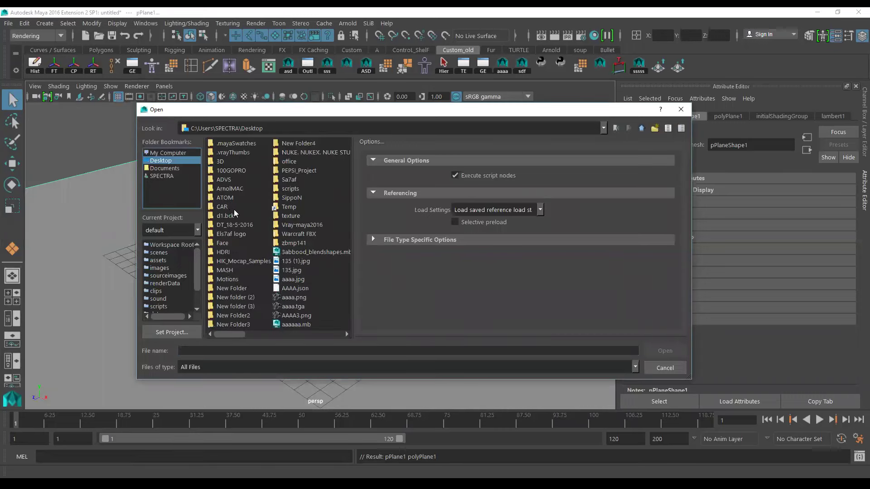
left_click(222, 207)
double_click(221, 205)
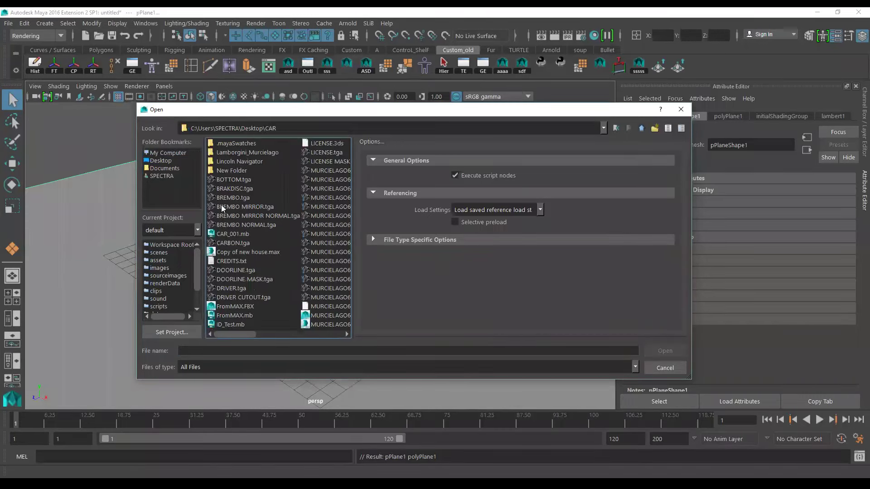
left_click(239, 235)
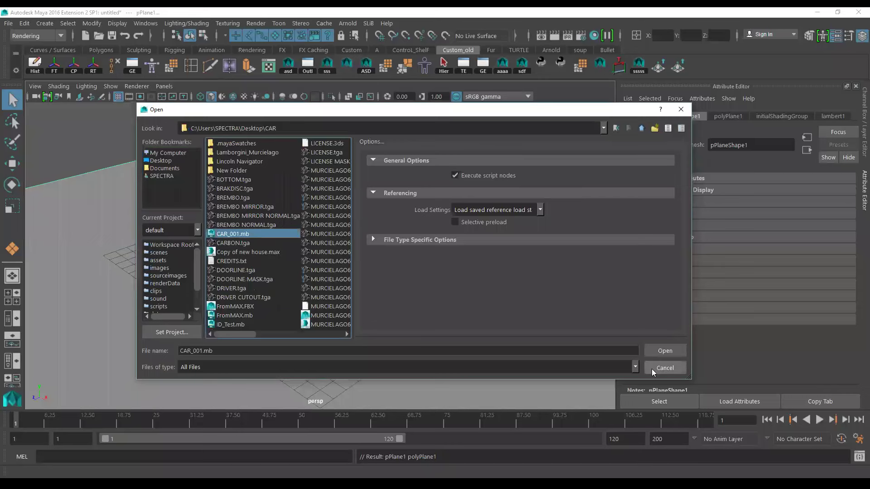
left_click(660, 347)
left_click(421, 249)
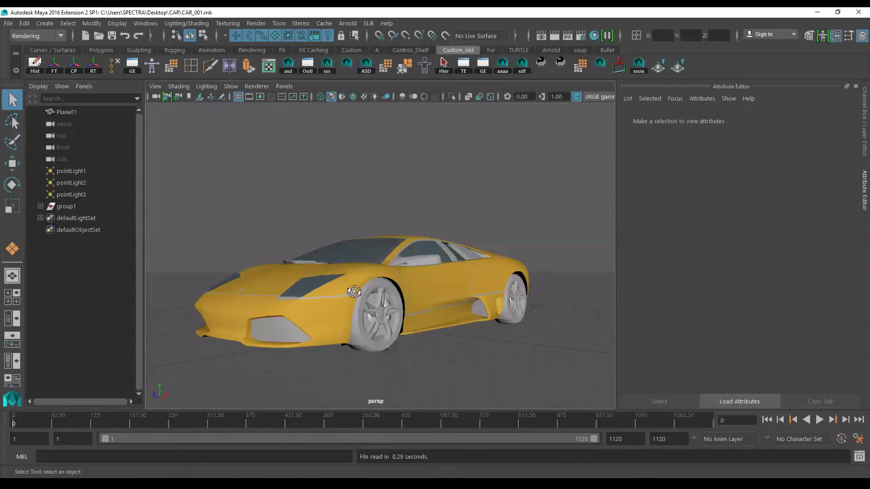
Step: Orbit toward the car's front and look over the Arnold menu without choosing anything
left_click_drag(362, 290, 327, 309, "alt")
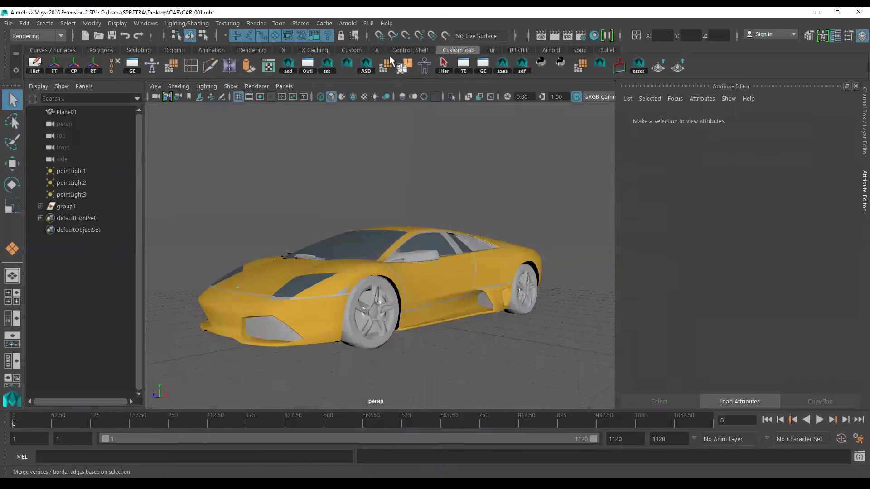
left_click(347, 23)
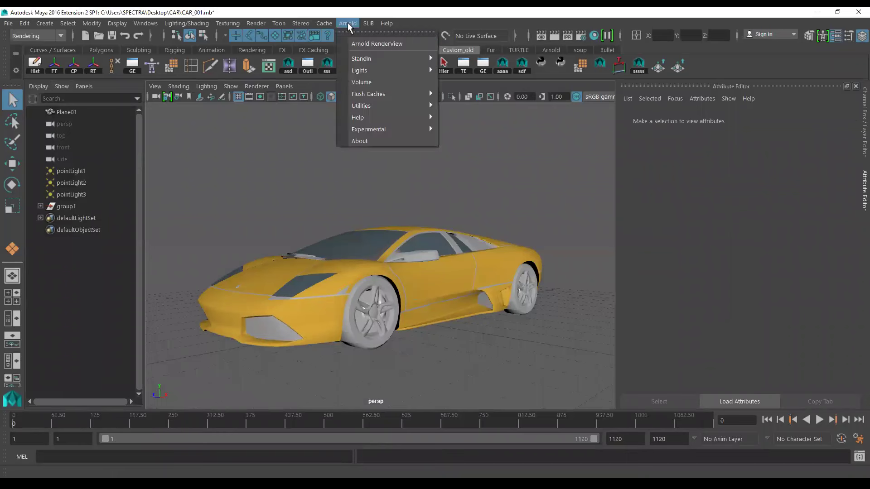
left_click(362, 42)
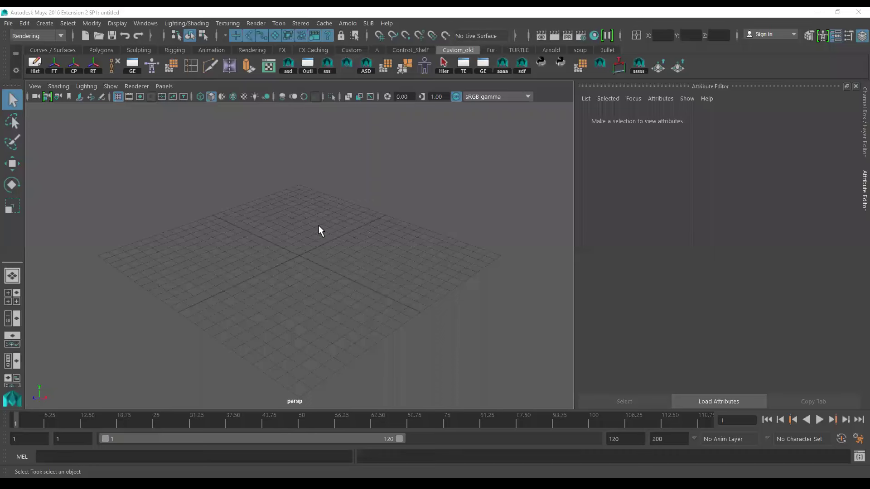
left_click_drag(333, 251, 302, 218, "alt")
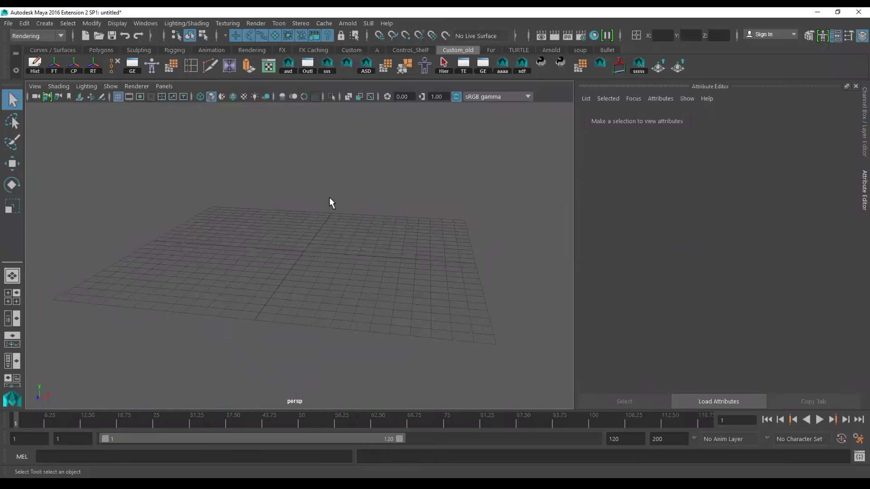
mouse_move(336, 203)
left_mouse_down("alt")
mouse_move(333, 194)
mouse_move(345, 203)
left_mouse_up("alt")
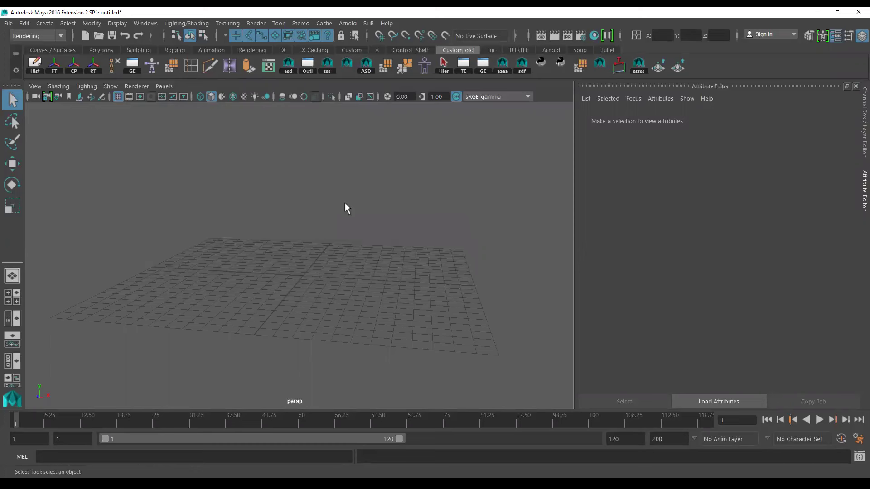
right_click_drag(330, 213, 346, 221, "alt")
right_click_drag(318, 182, 404, 282, "alt")
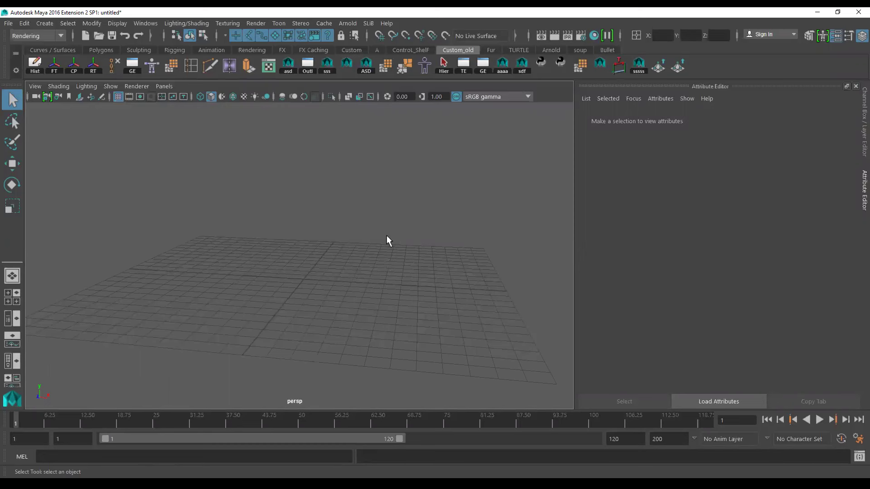
right_click_drag(394, 274, 363, 235, "alt")
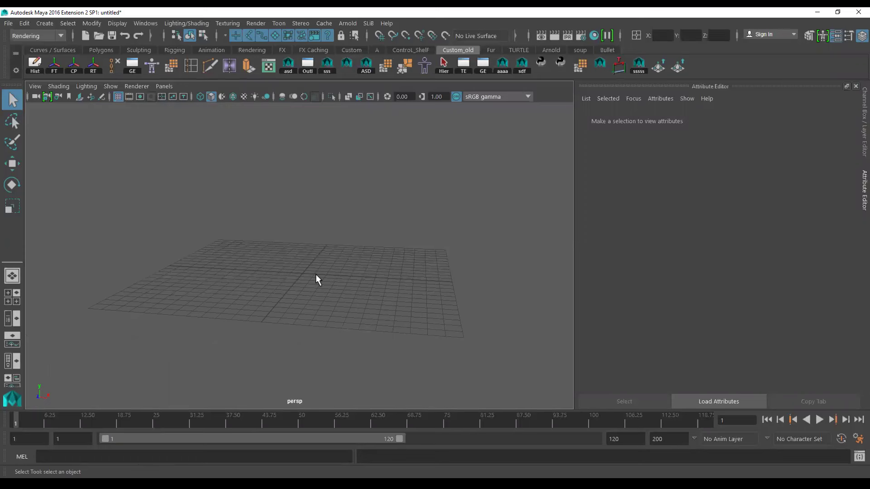
left_click_drag(392, 291, 353, 283, "alt")
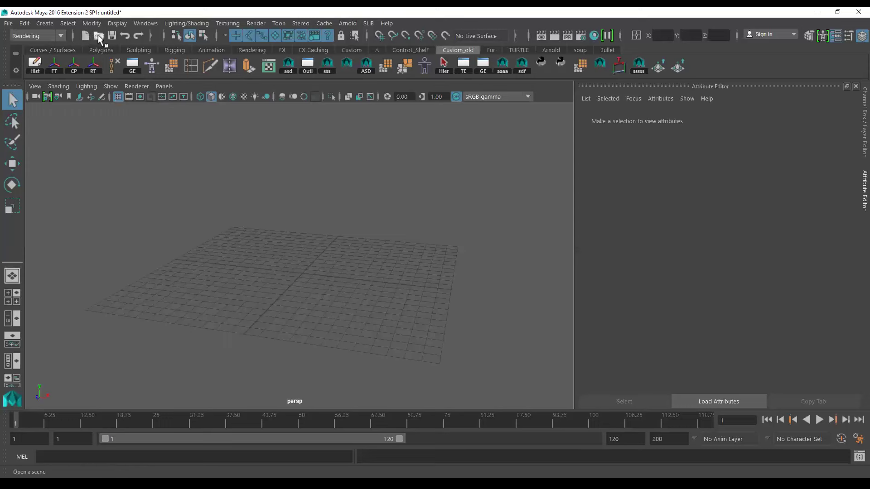
Step: In the Open dialog, browse Desktop > CAR, pick FromMAX.mb, and enter New Folder
left_click(98, 36)
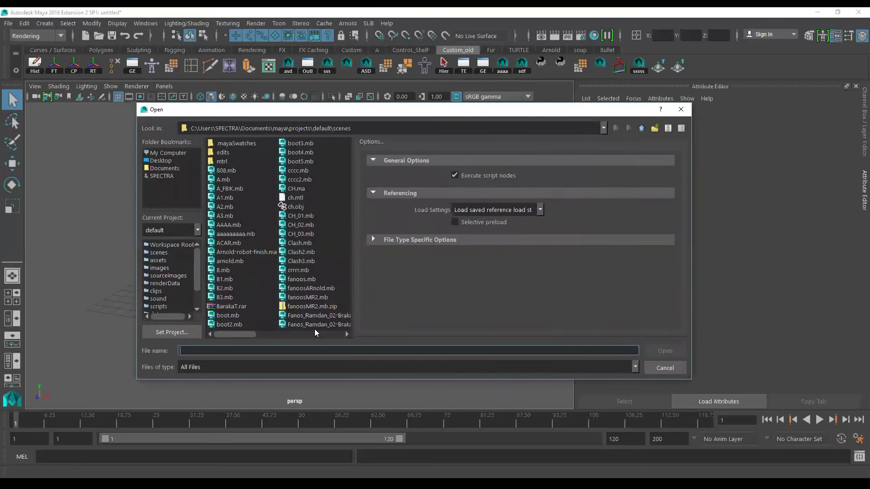
left_click(163, 162)
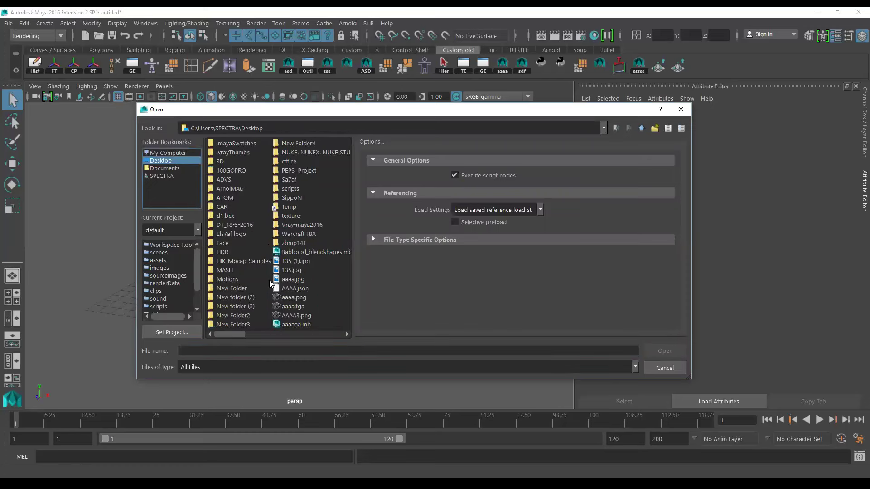
double_click(223, 207)
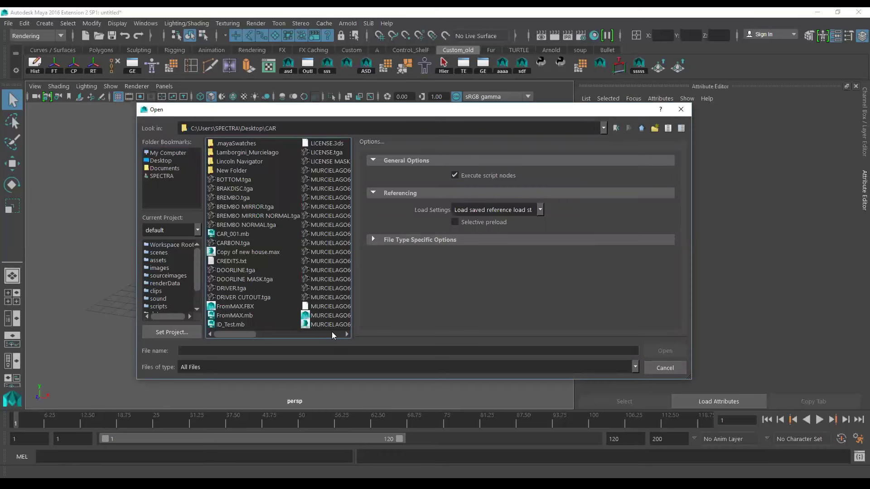
scroll(331, 332, "down", 5)
scroll(331, 332, "down", 5)
left_click(270, 335)
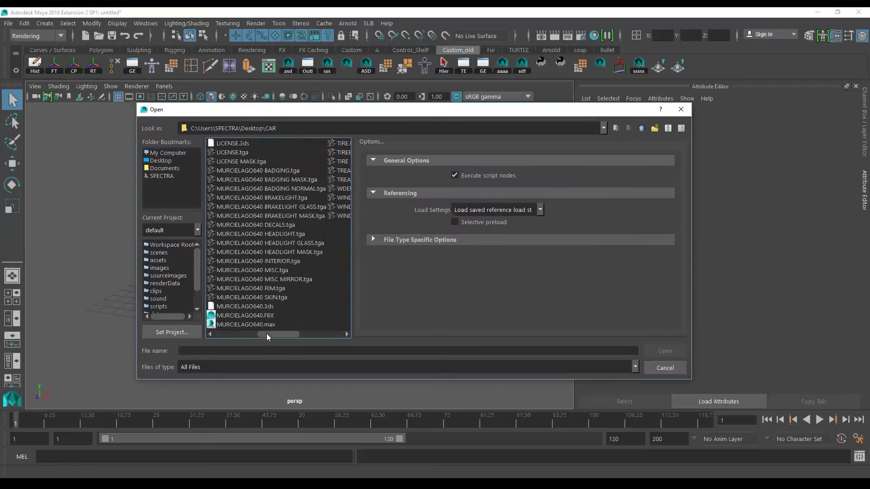
left_click_drag(267, 334, 241, 334)
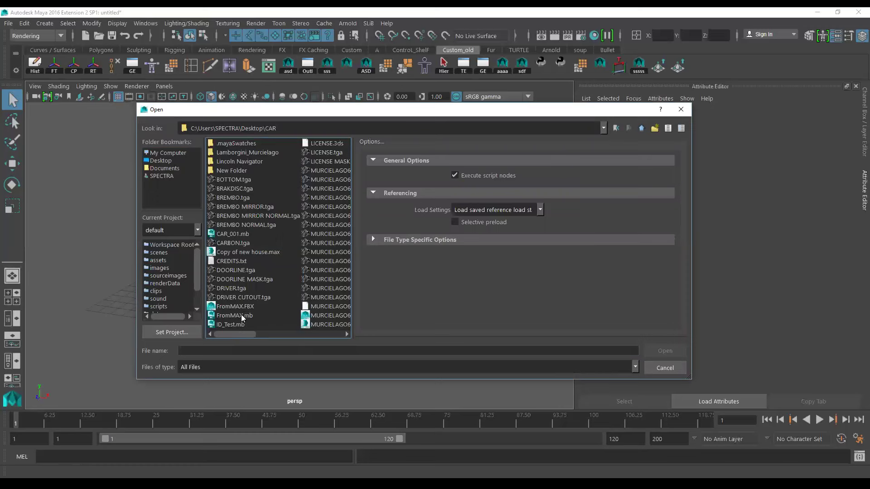
left_click(241, 314)
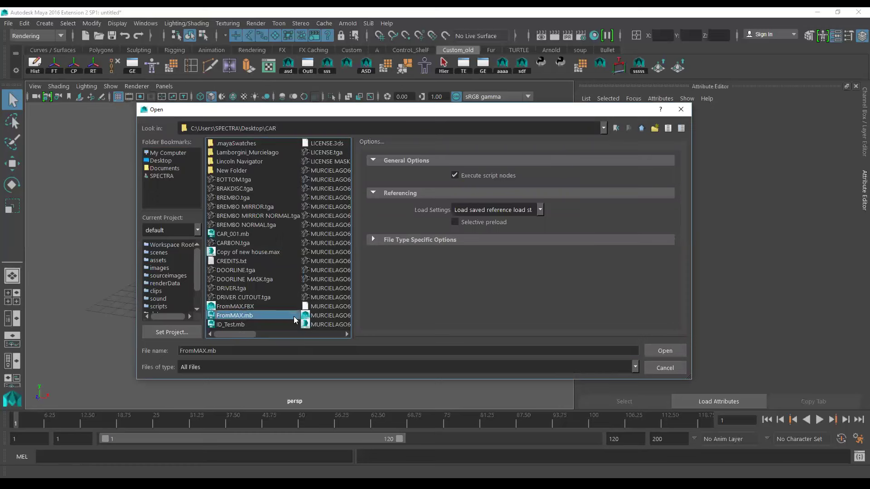
double_click(240, 171)
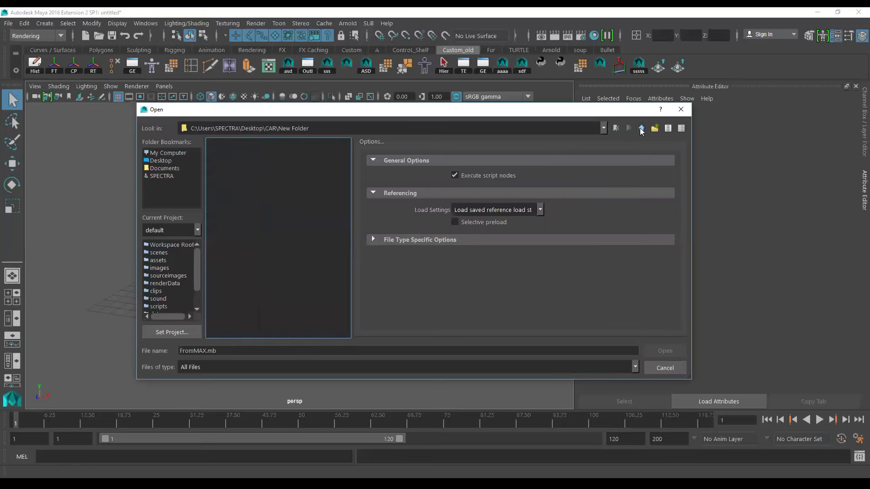
Step: Go back to CAR, select Copy of new house.max and FromMAX.mb, then return to Desktop
left_click(641, 129)
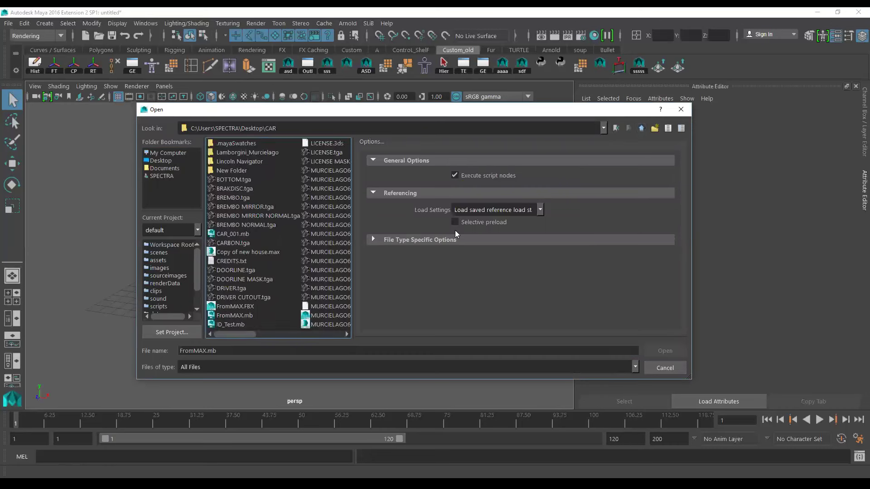
left_click(247, 253)
left_click(235, 315)
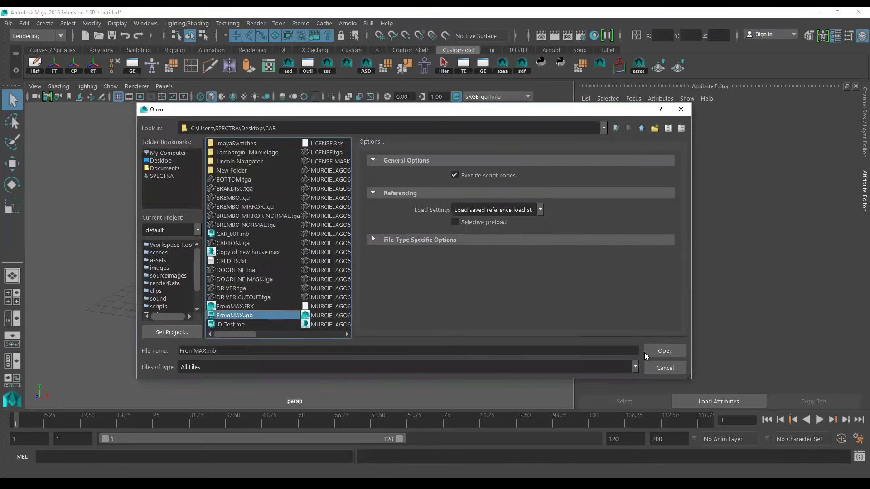
left_click(246, 253)
left_click(334, 334)
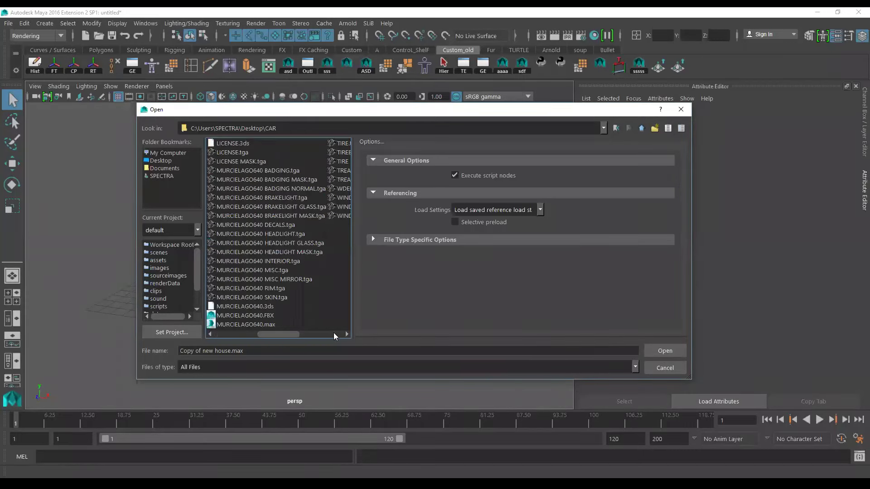
left_click(334, 334)
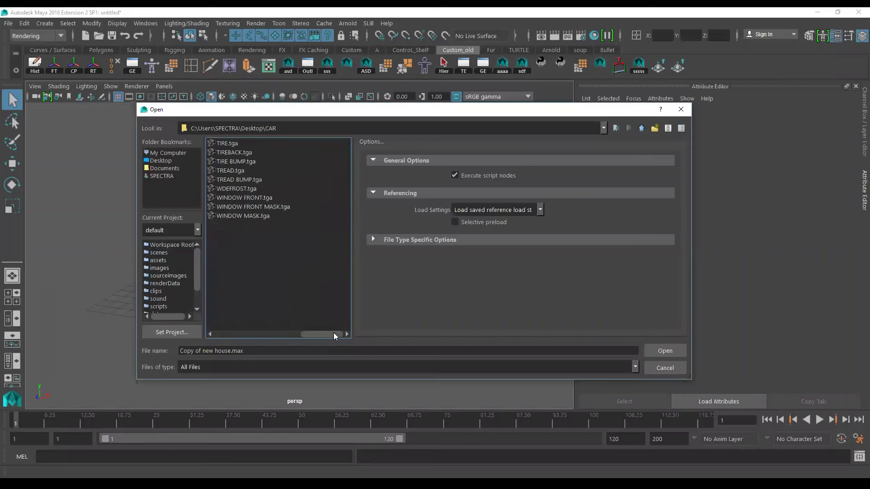
left_click(280, 334)
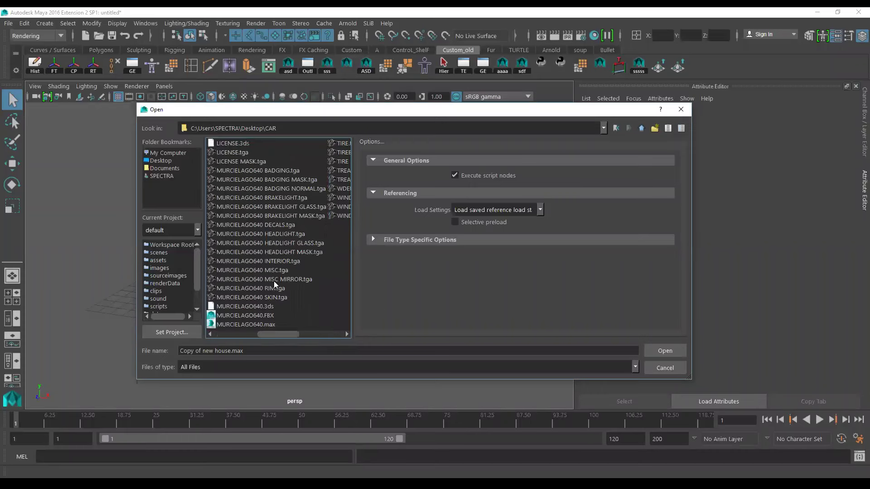
left_click(166, 162)
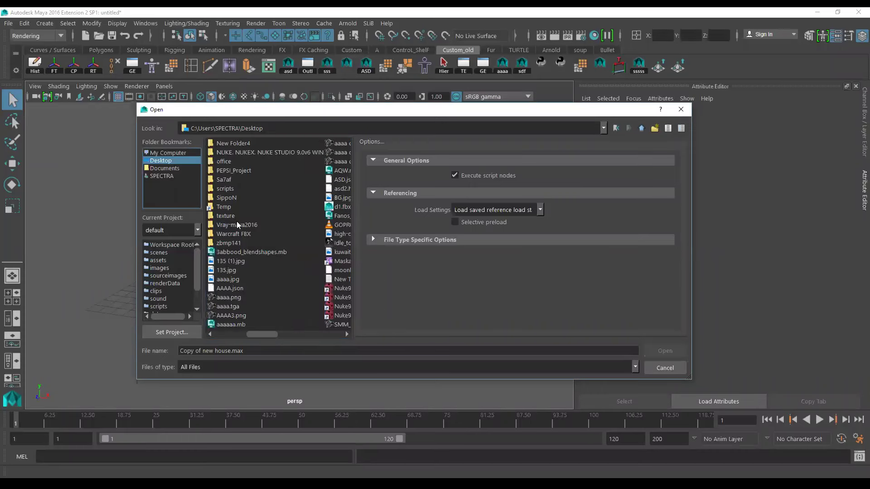
left_click(231, 333)
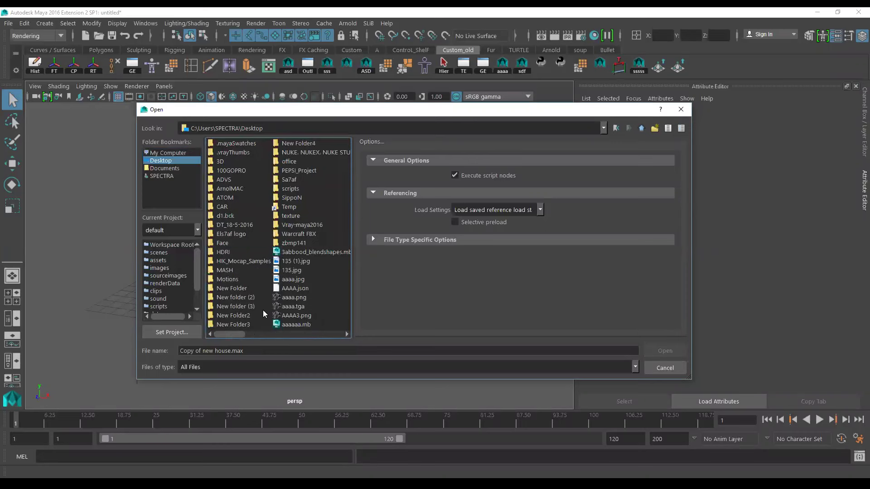
Step: Browse the MASH folder and its mod and New folder subfolders for scene files
double_click(229, 270)
left_click(234, 253)
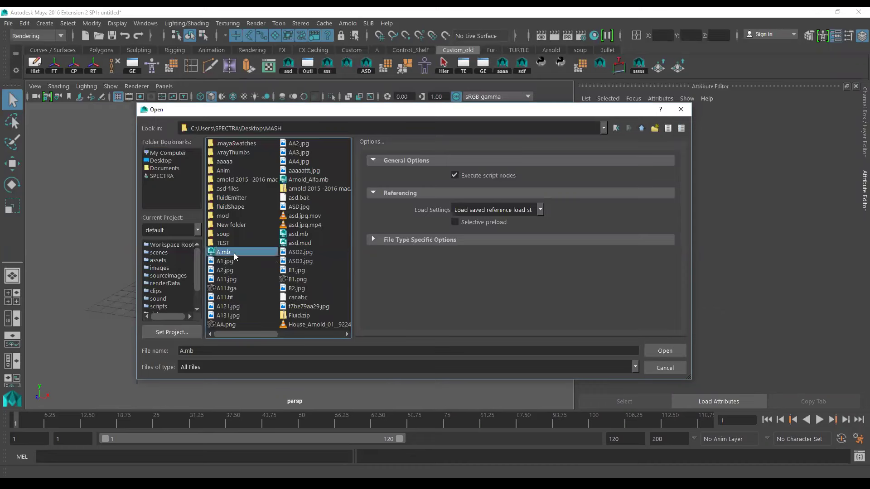
key("c")
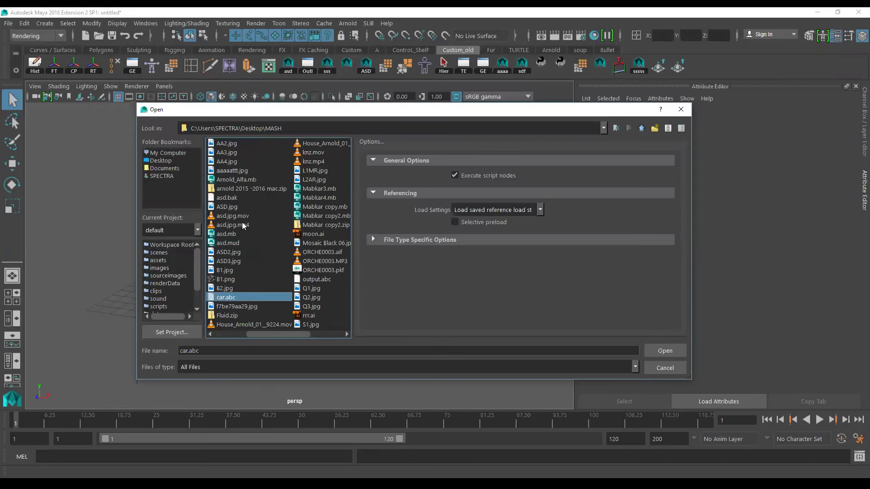
left_click(232, 333)
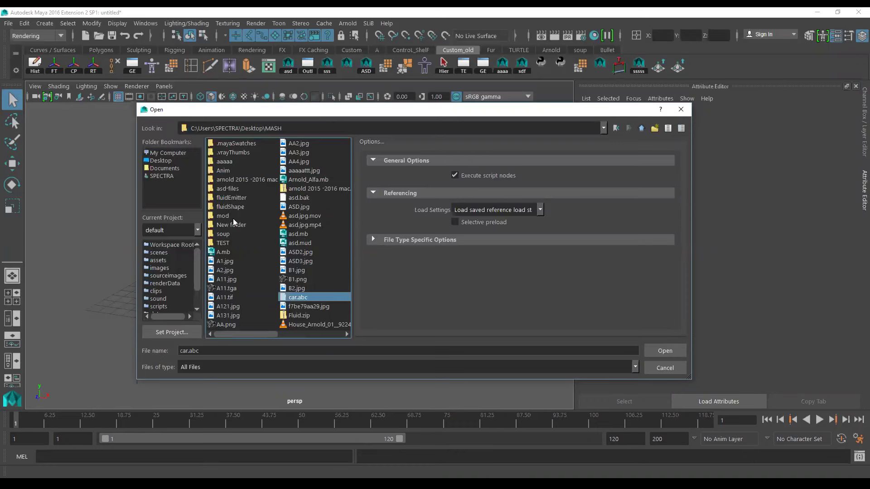
double_click(220, 217)
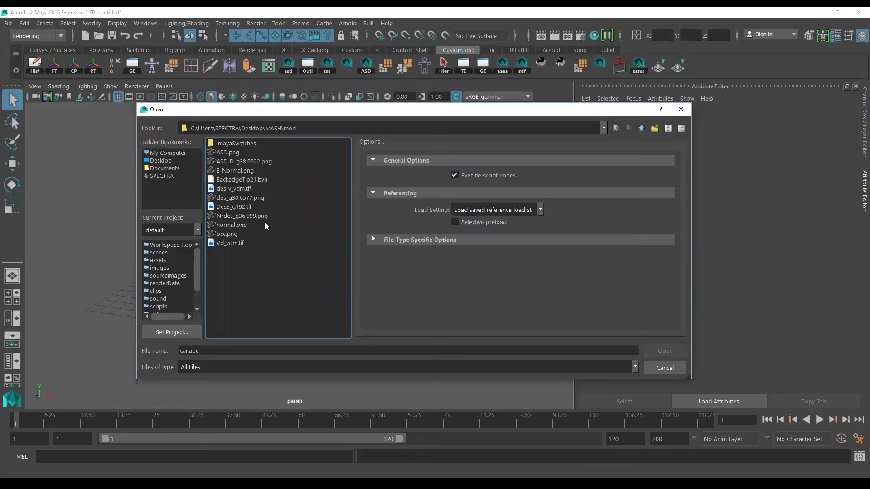
left_click(641, 128)
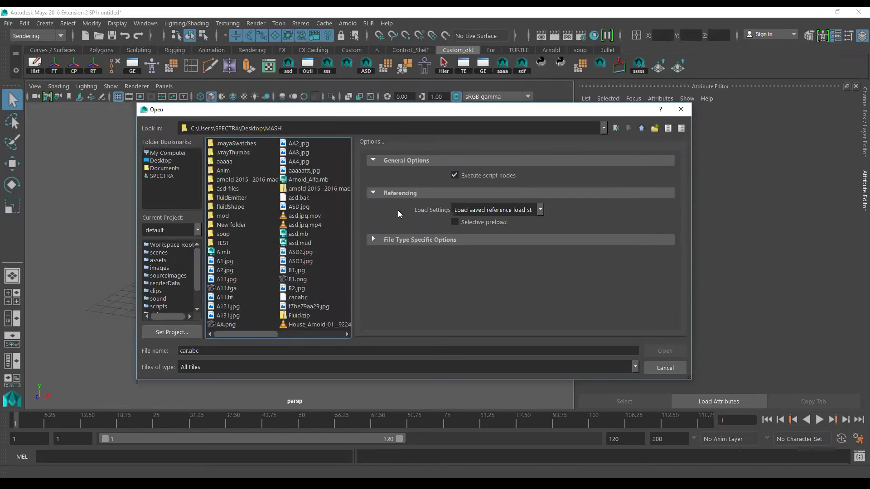
double_click(221, 226)
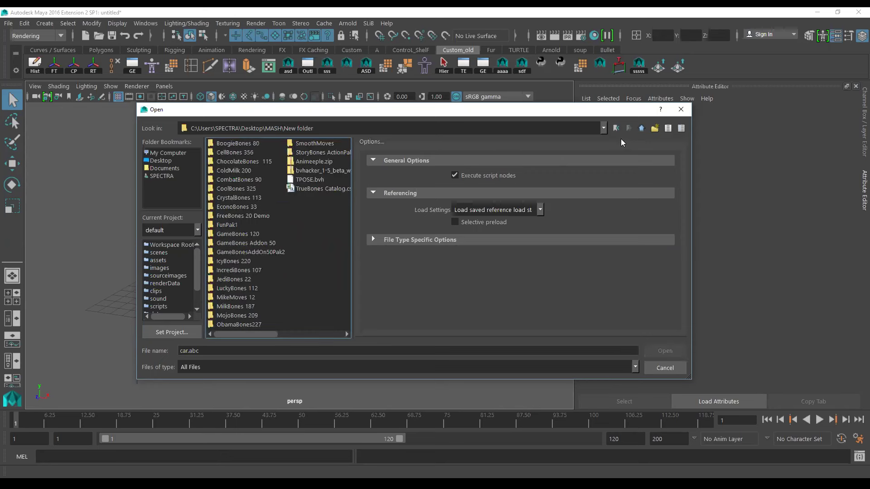
left_click(641, 129)
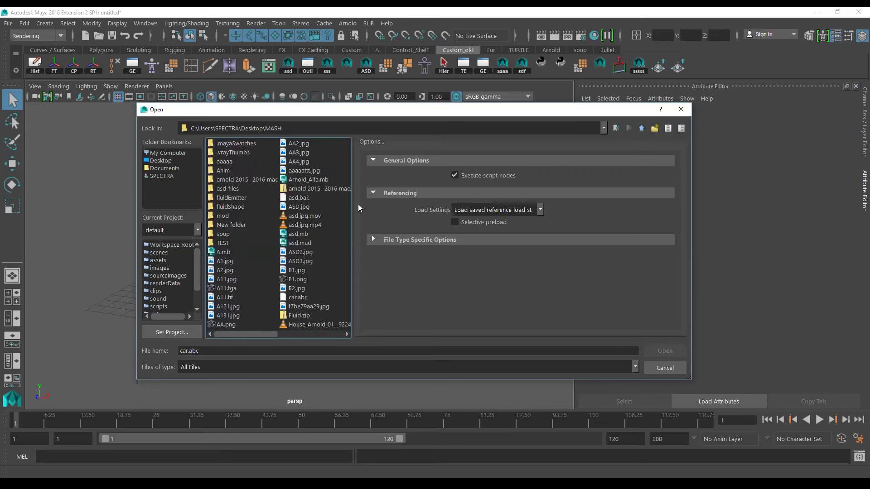
Step: Go to the Desktop CAR folder and choose CAR_001.mb
left_click(161, 161)
left_click(297, 297)
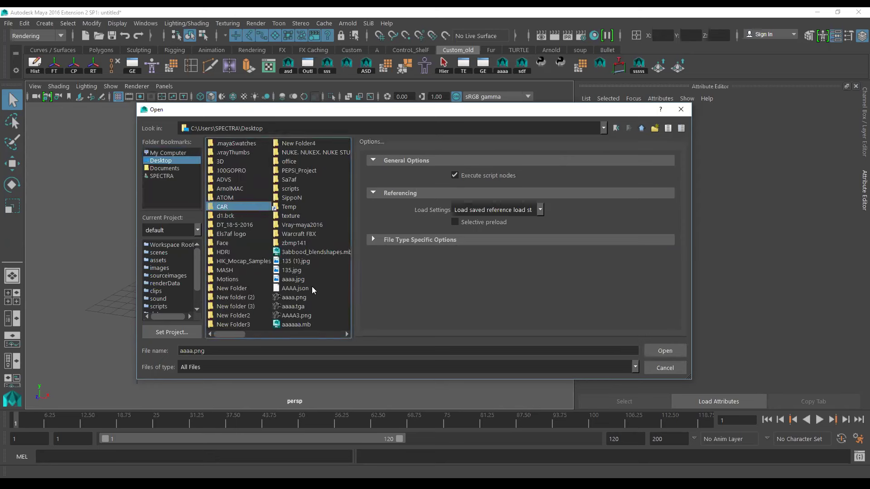
double_click(226, 206)
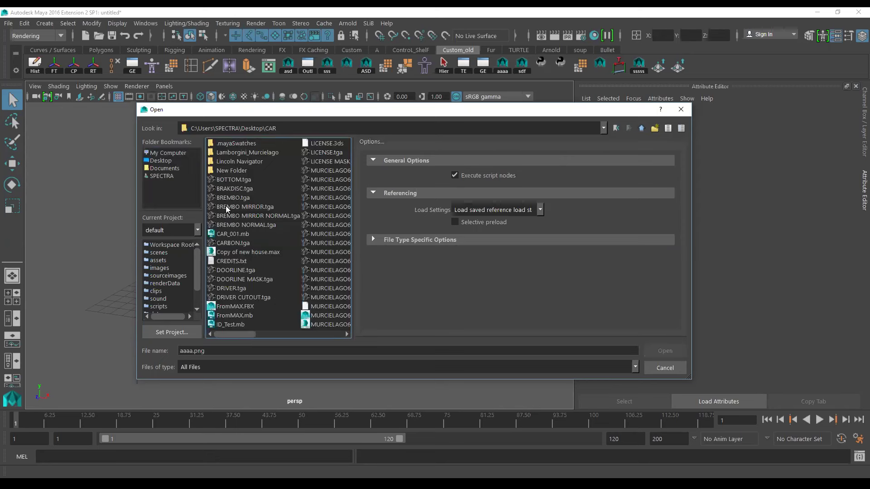
left_click(238, 235)
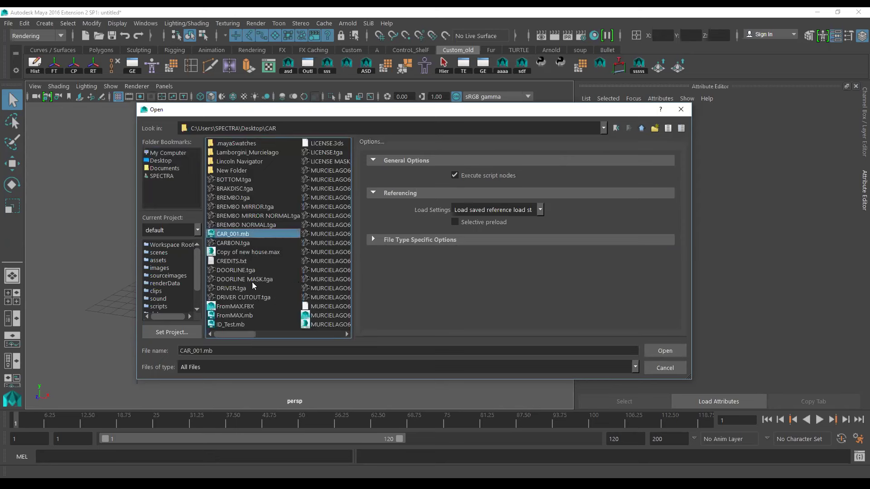
left_click(325, 334)
mouse_move(277, 334)
left_mouse_down()
mouse_move(318, 333)
mouse_move(227, 334)
left_mouse_up()
Step: Open CAR_001.mb without saving the untitled scene, then tumble around the yellow car
left_click(664, 351)
left_click(434, 252)
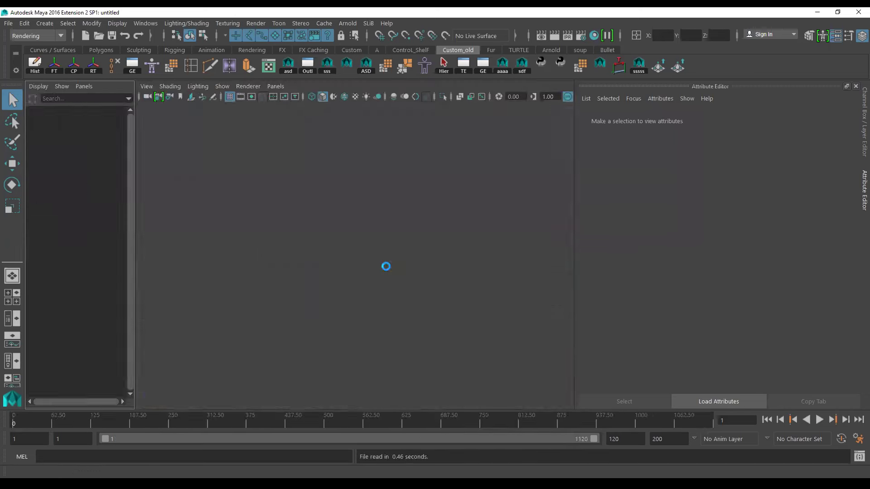
left_click_drag(398, 301, 401, 284, "alt")
left_click(401, 285)
Step: Select the left door (DoorL) and bring up its Assign New Material chooser
left_click_drag(346, 286, 334, 282, "alt")
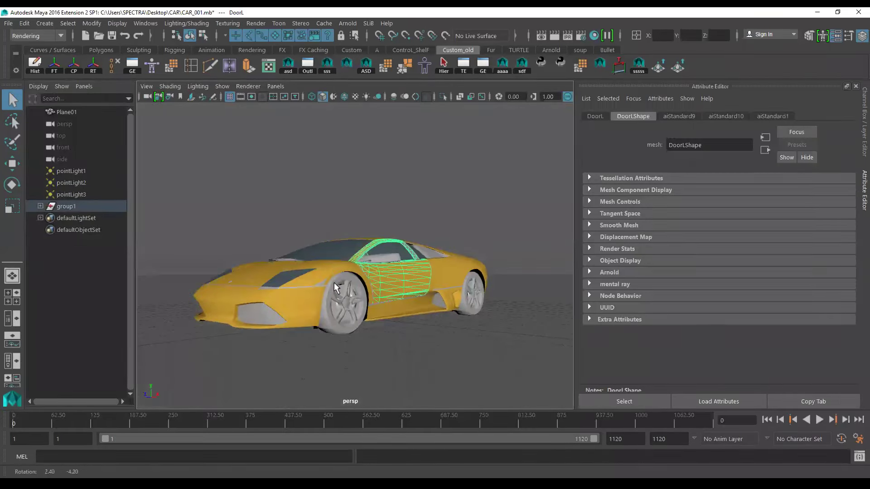
left_click_drag(175, 178, 567, 392)
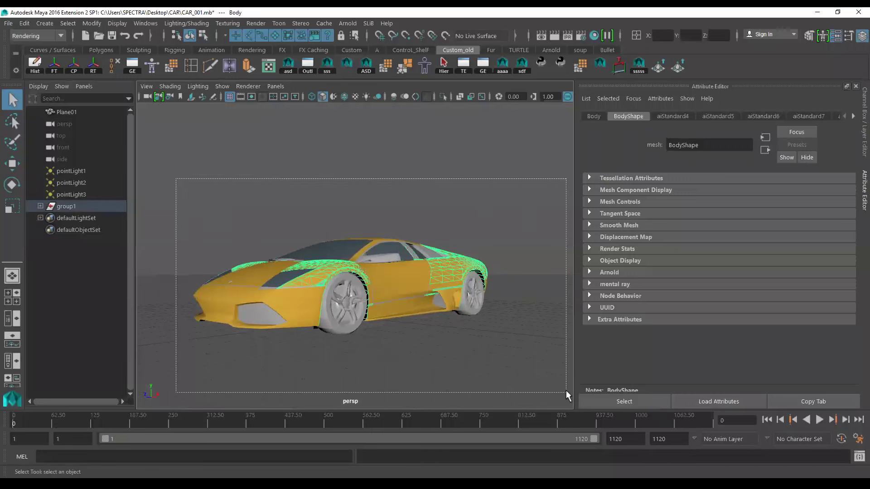
left_click(387, 264)
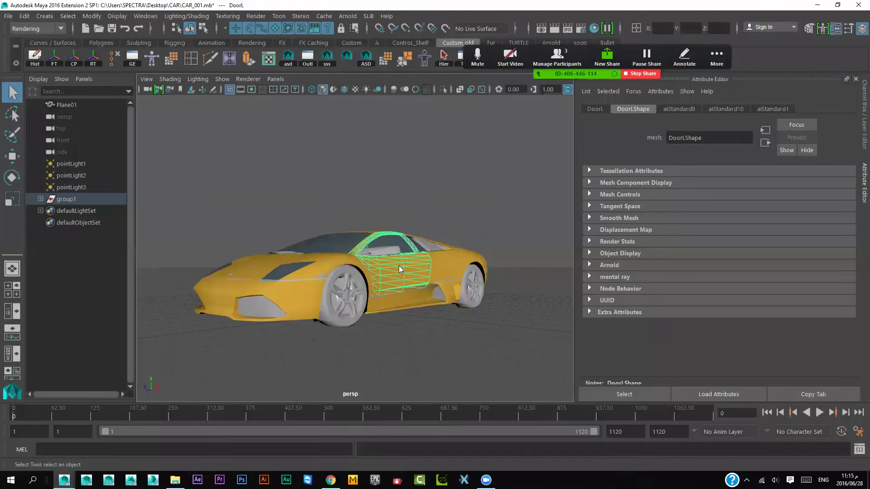
right_click_drag(399, 265, 415, 437)
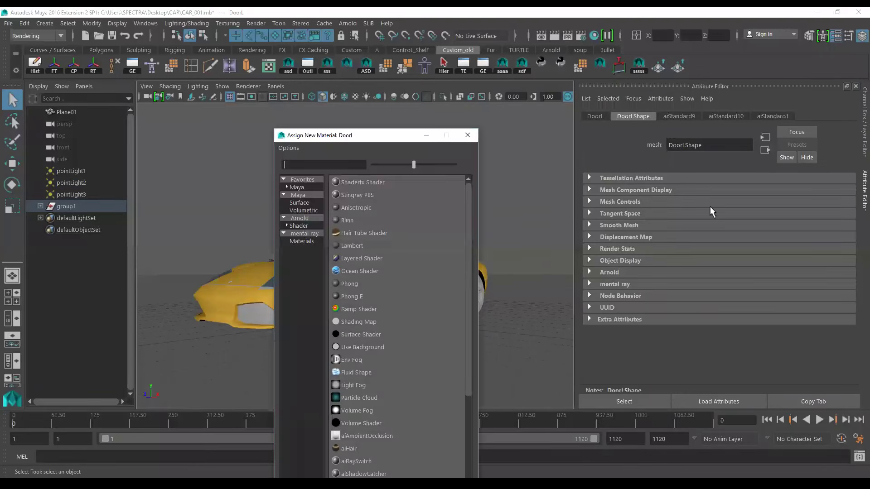
Step: Dismiss the material chooser without shading DoorL and show the Arnold menu
left_click(468, 138)
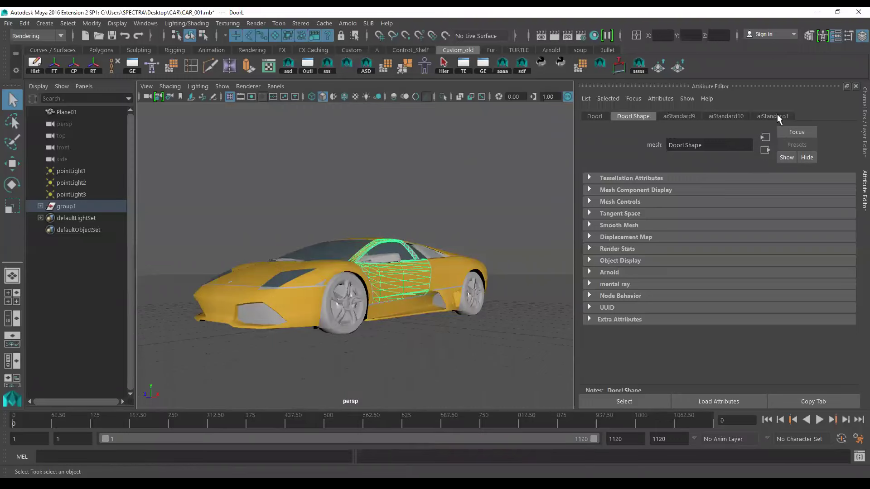
mouse_move(520, 317)
left_mouse_down("alt")
mouse_move(500, 291)
mouse_move(502, 276)
left_mouse_up("alt")
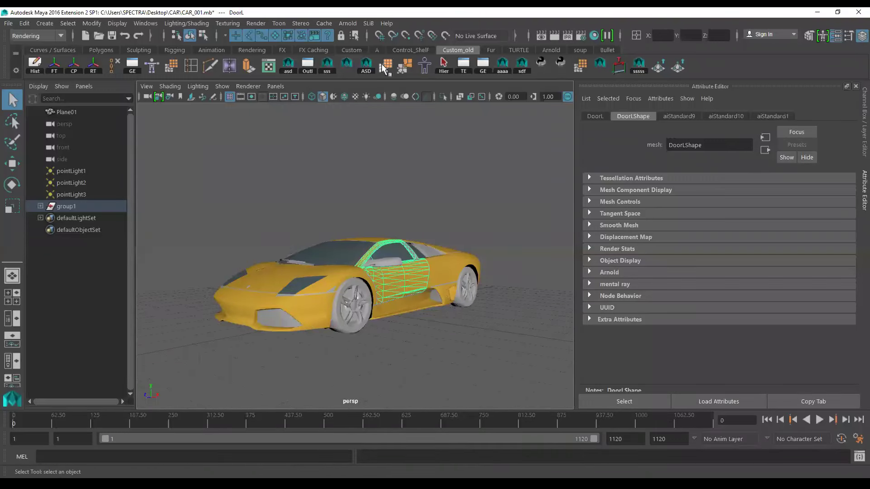
left_click(353, 26)
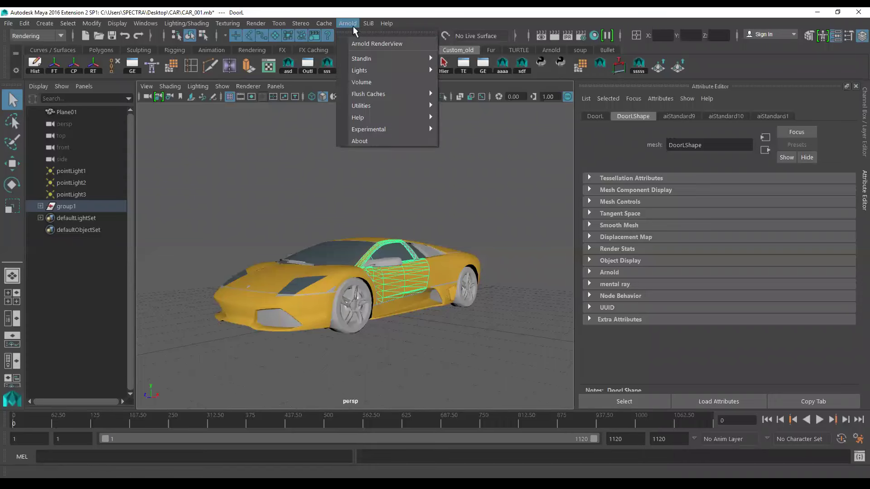
Step: Render the car in Arnold RenderView, confirm the AOV list holds only Beauty, then close it
left_click(376, 43)
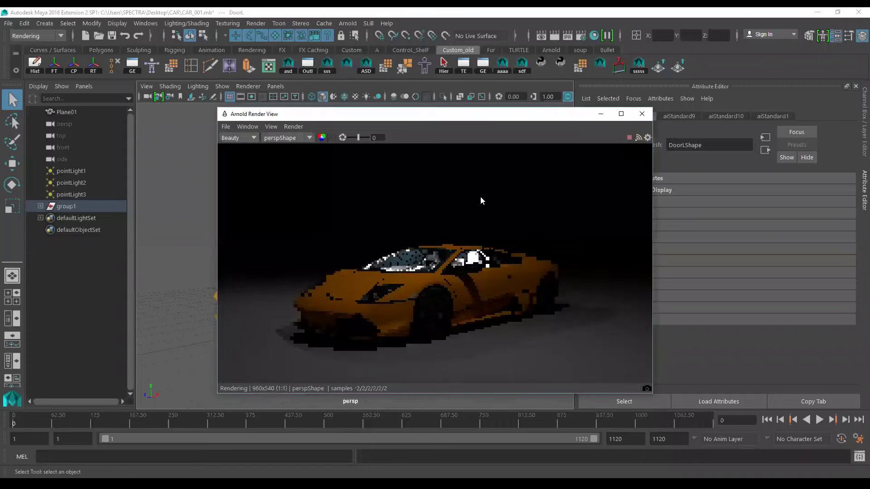
left_click_drag(400, 111, 305, 104)
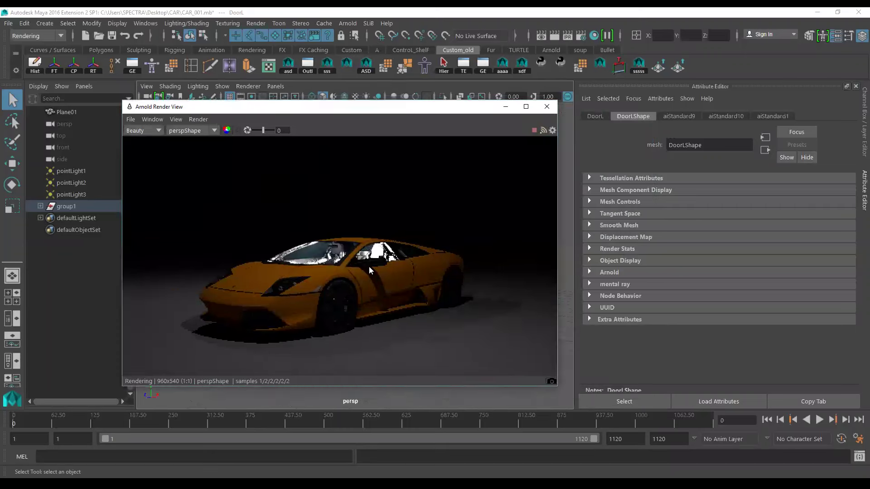
left_click(140, 131)
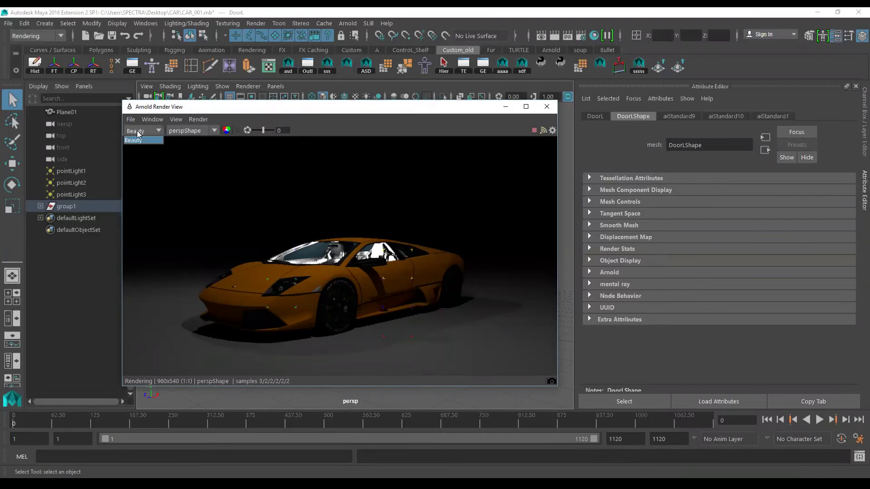
left_click(130, 139)
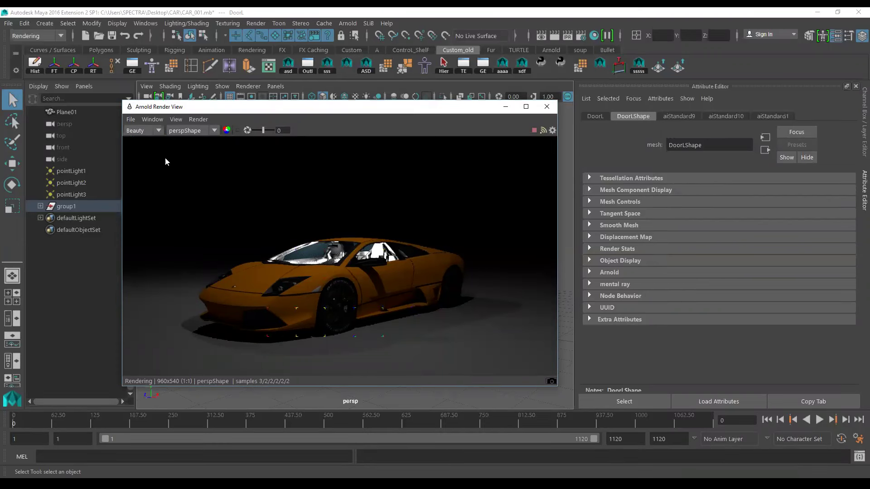
left_click(127, 134)
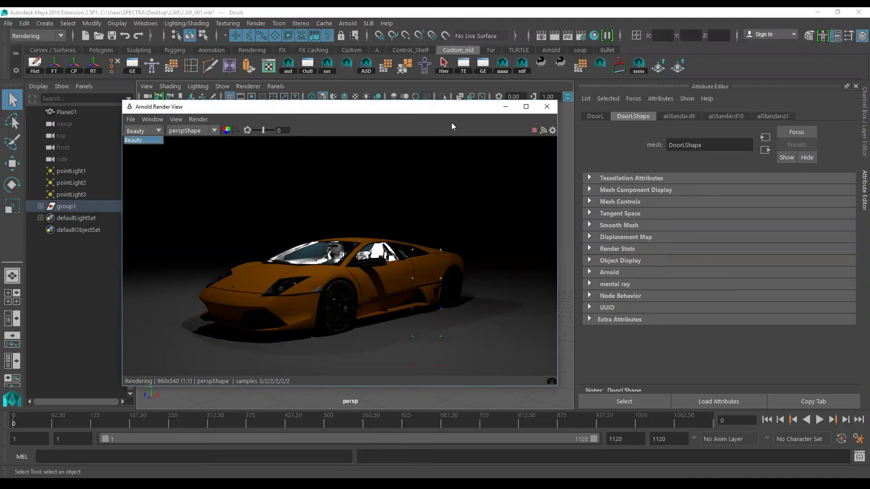
left_click(439, 113)
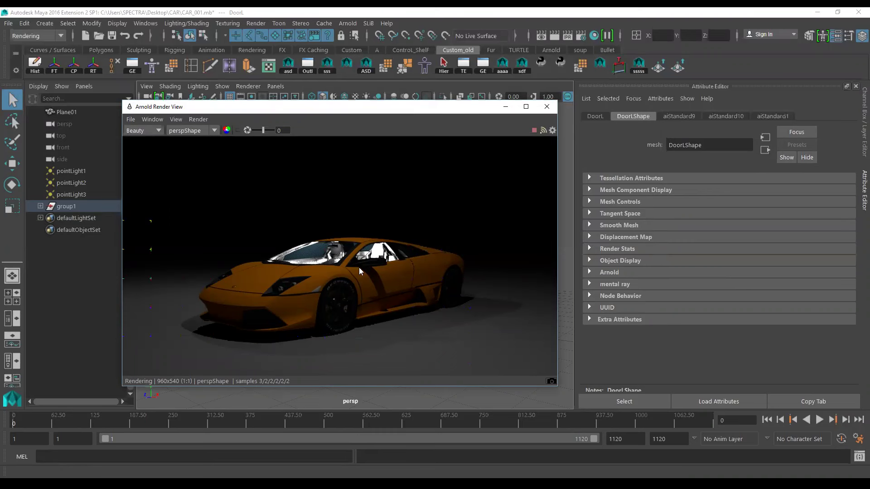
left_click(546, 107)
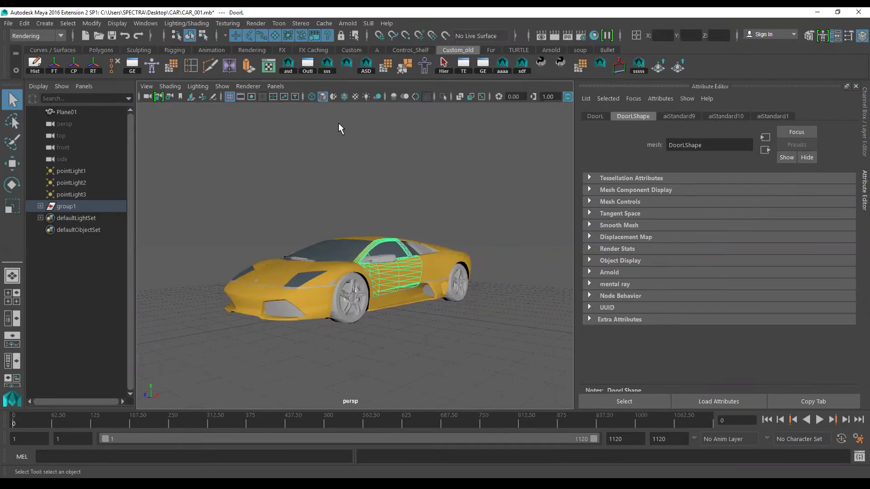
Step: Set Render Settings to use Arnold Renderer and show its empty AOVs tab
left_click(580, 34)
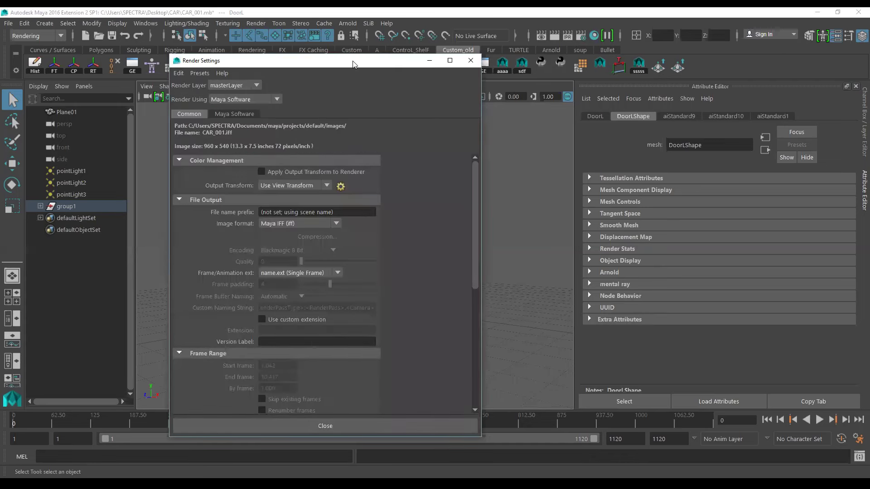
left_click_drag(353, 64, 277, 52)
left_click(168, 87)
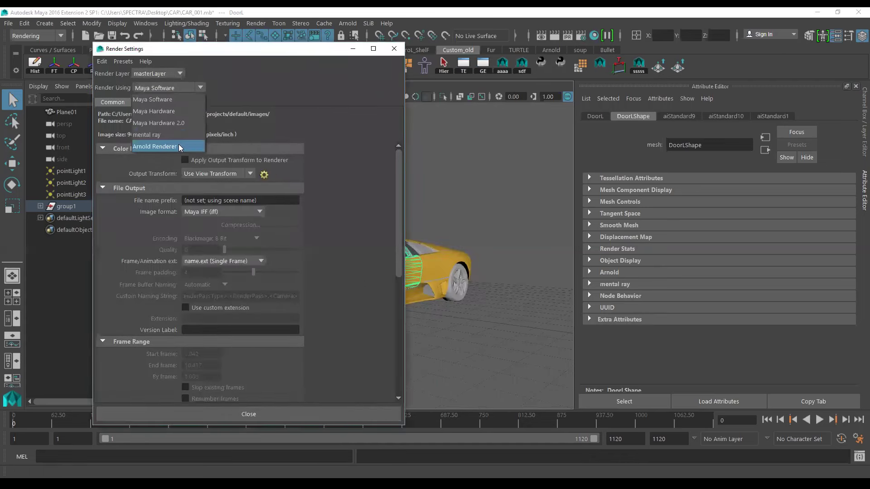
left_click(178, 146)
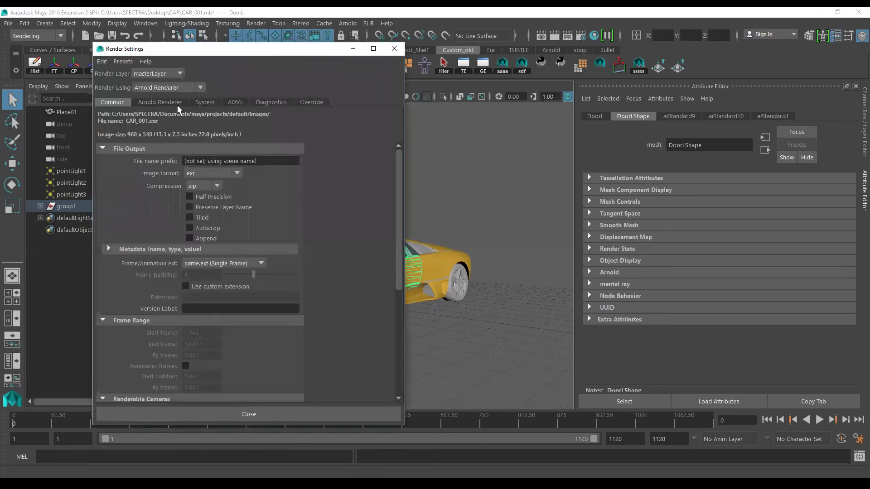
left_click(235, 105)
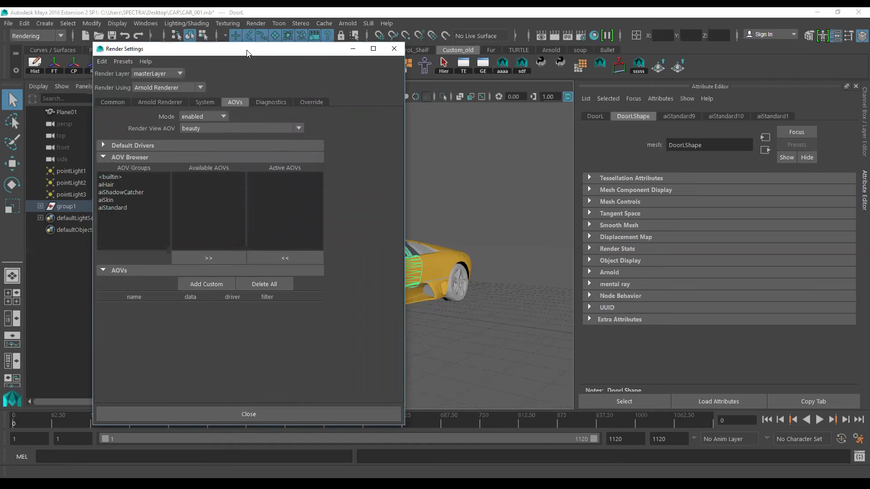
left_click_drag(247, 53, 248, 35)
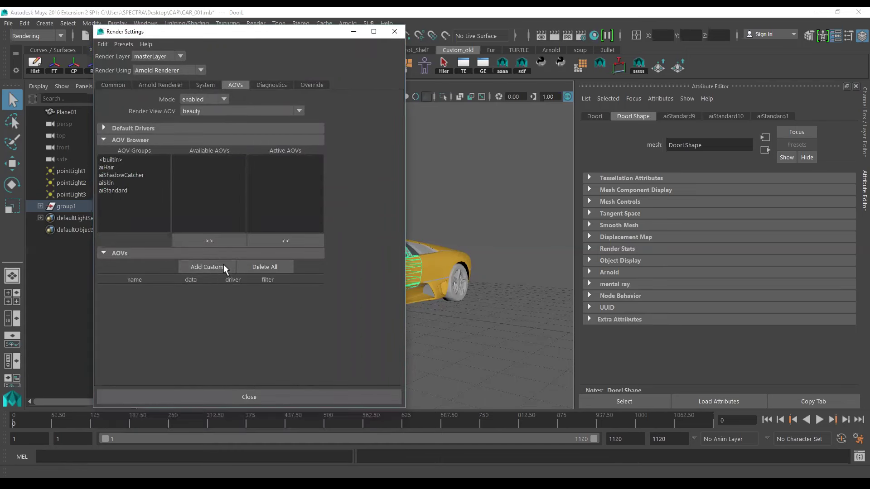
Step: Create a custom AOV named Obj_iD
left_click(207, 267)
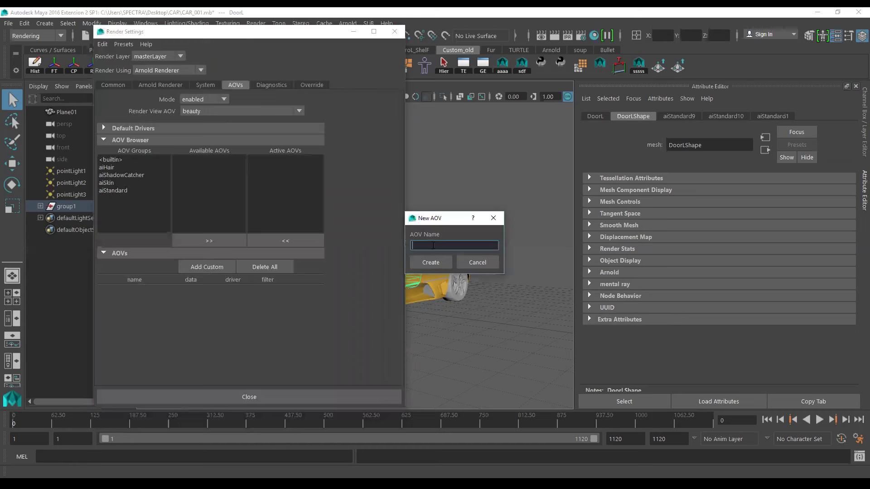
type("Obj_i")
type("D")
left_click(435, 263)
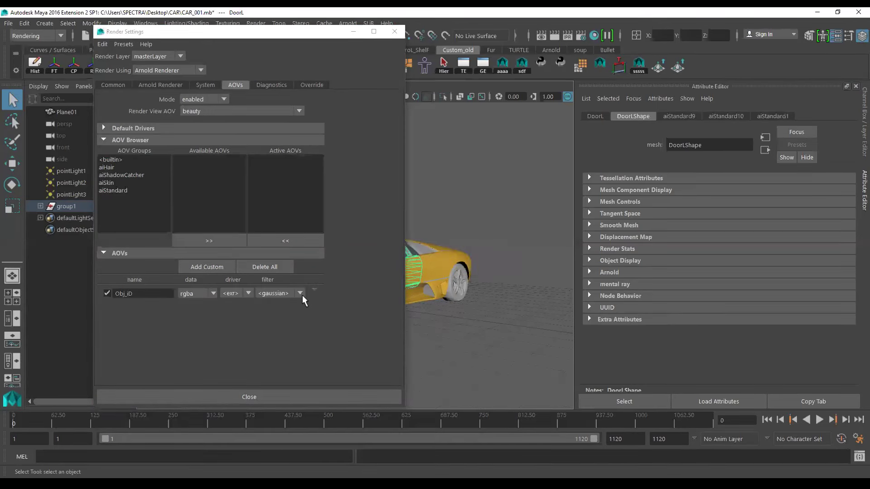
left_click(300, 333)
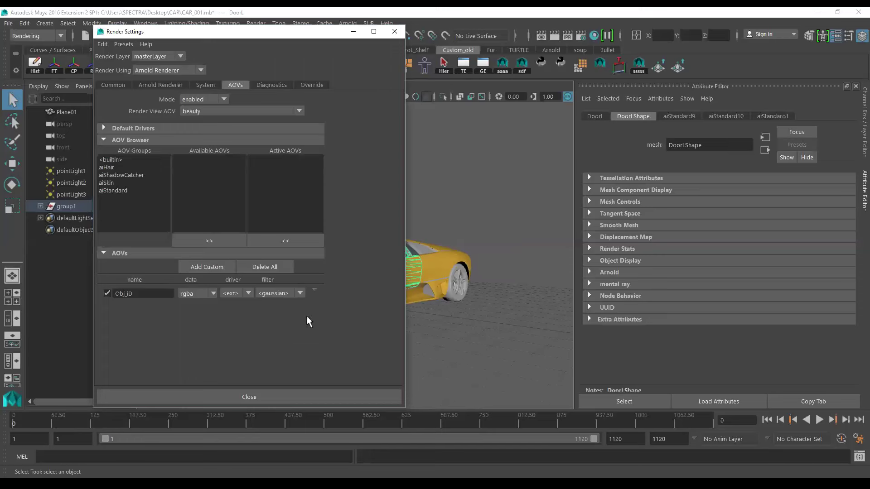
Step: Show the Obj_iD AOV node's attributes and bring up the Hypershade
left_click(315, 290)
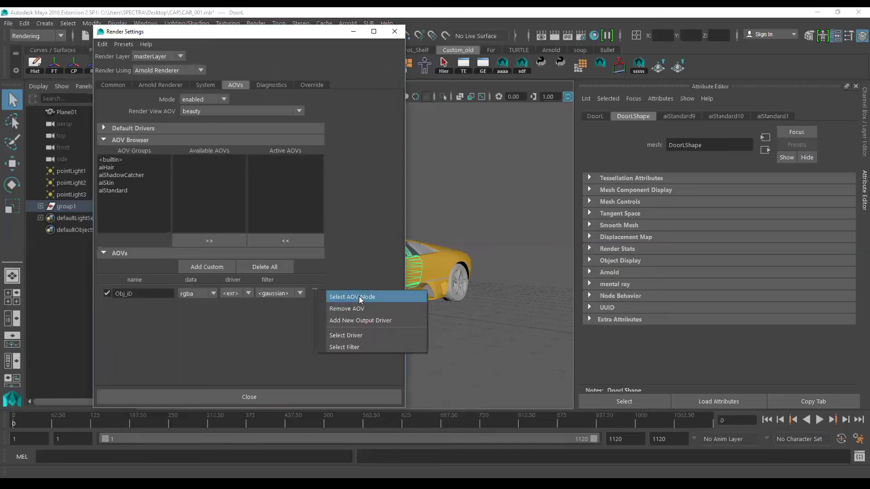
left_click(376, 297)
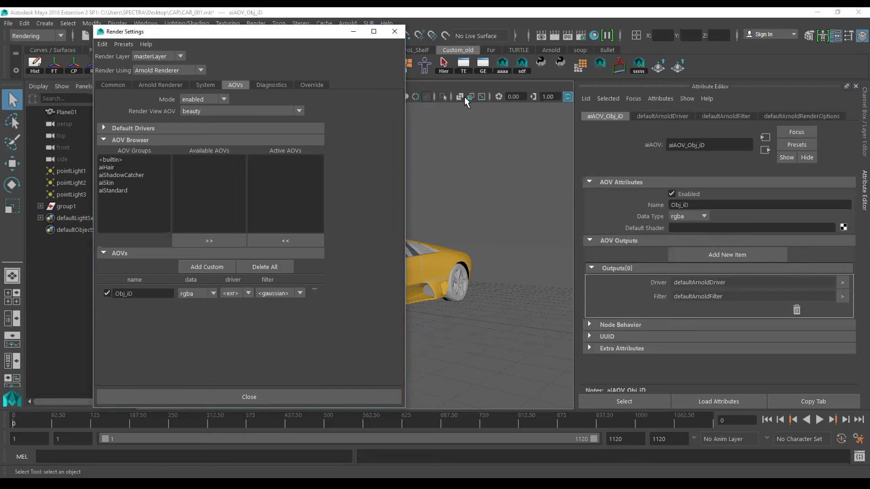
left_click(594, 36)
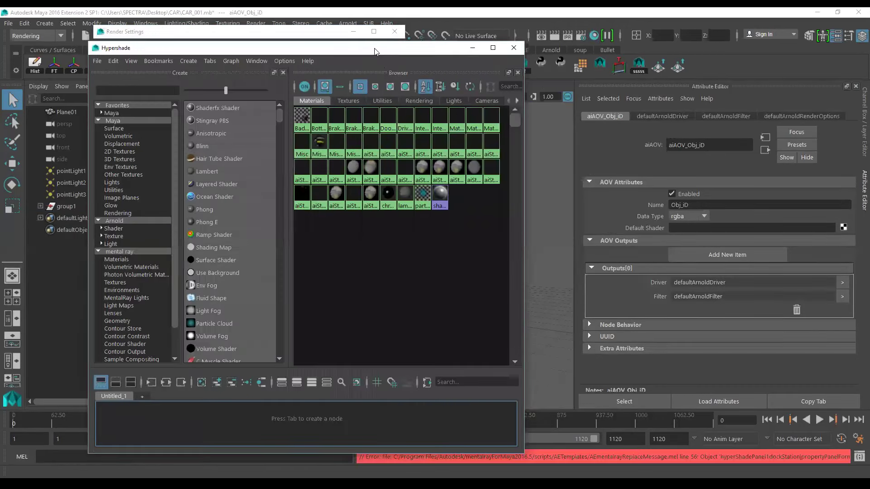
Step: Make an Arnold aiUtility node the Obj_iD AOV's Default Shader
left_click_drag(374, 52, 338, 87)
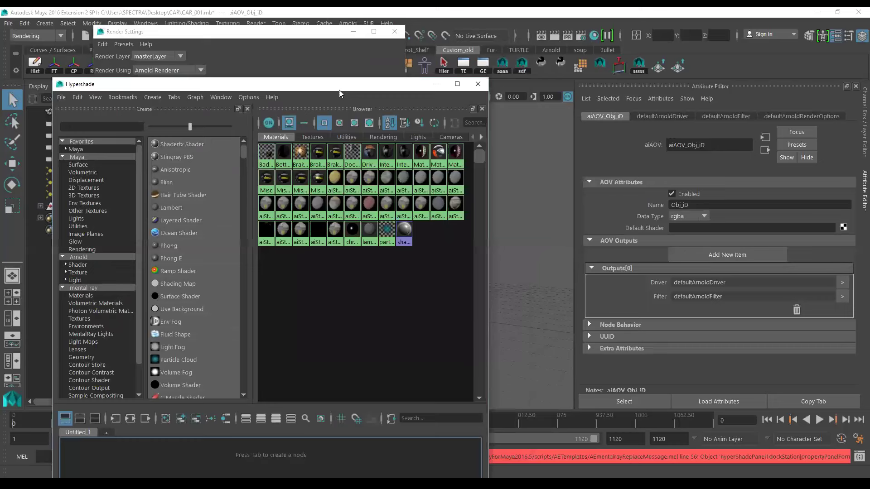
left_click(79, 256)
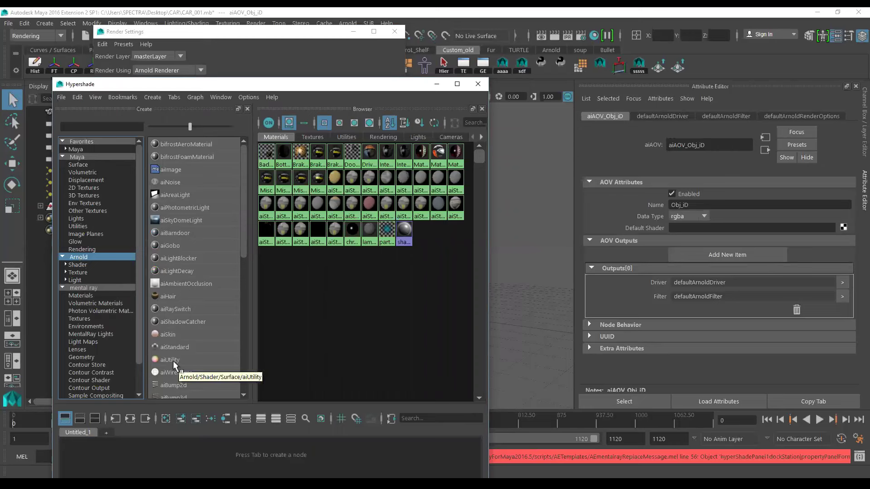
left_click_drag(176, 360, 658, 231)
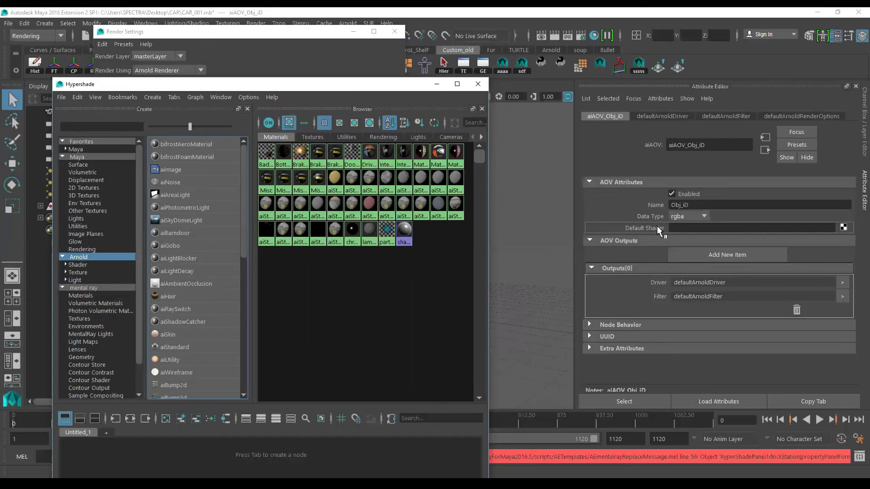
left_click_drag(658, 231, 658, 231)
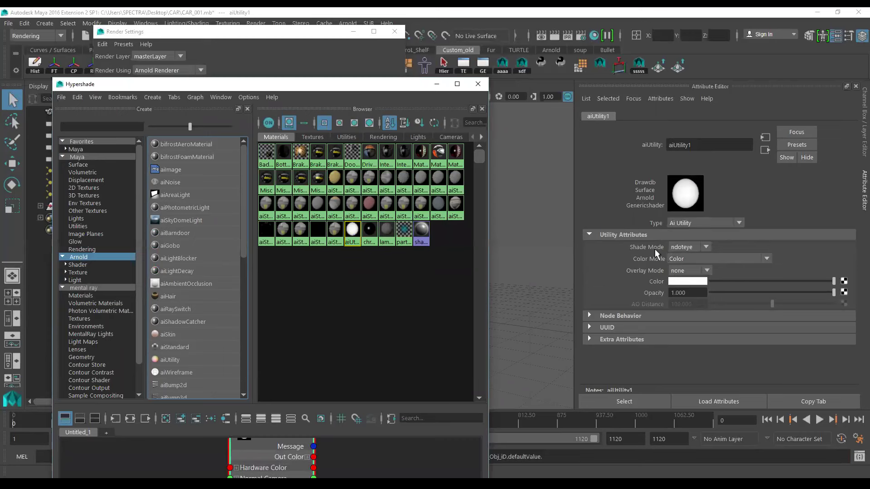
Step: Set aiUtility1's Shade Mode to ambocc
left_click(678, 247)
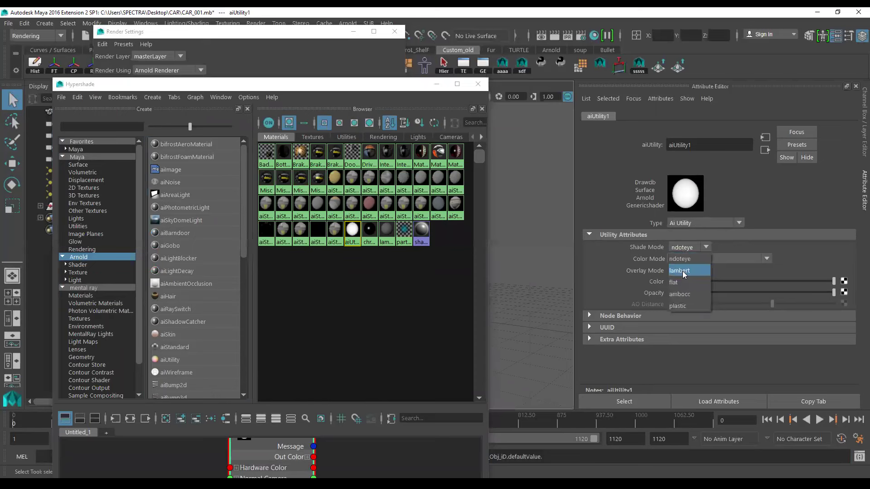
left_click(687, 293)
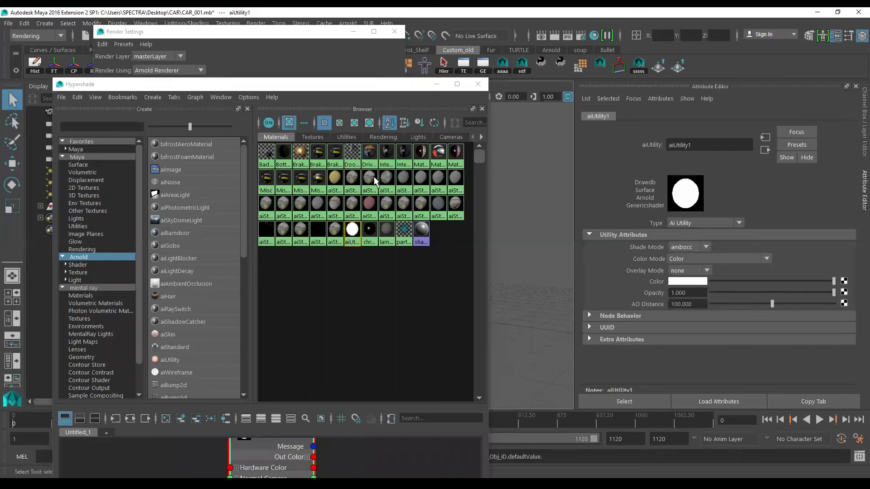
left_click(291, 88)
left_click_drag(291, 88, 315, 98)
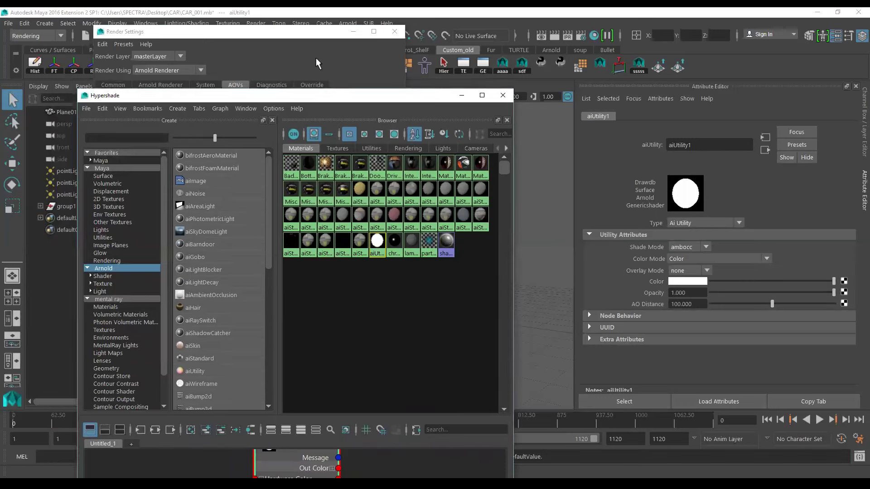
left_click(309, 33)
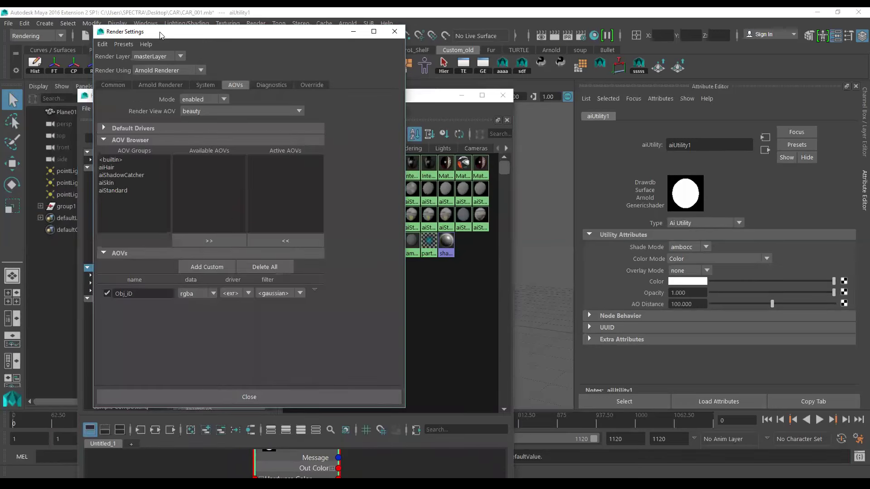
Step: Render the car in Arnold RenderView and display the Obj_iD AOV instead of Beauty
left_click_drag(159, 36, 172, 59)
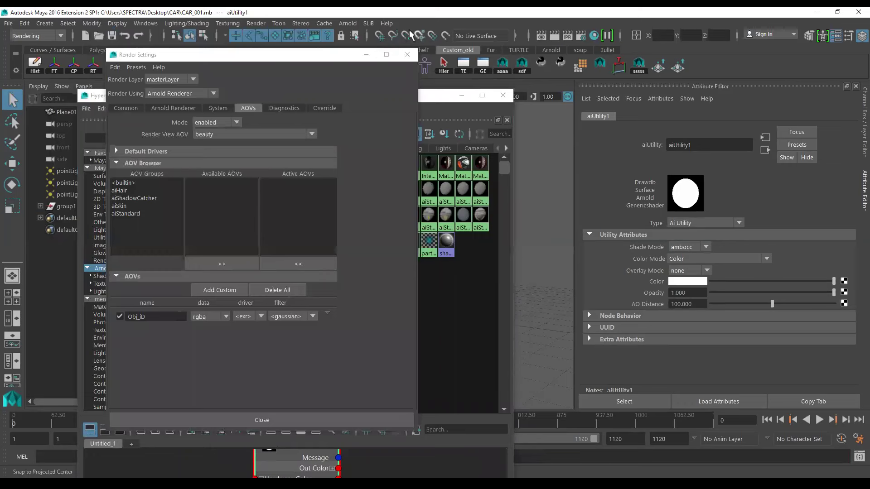
left_click(347, 22)
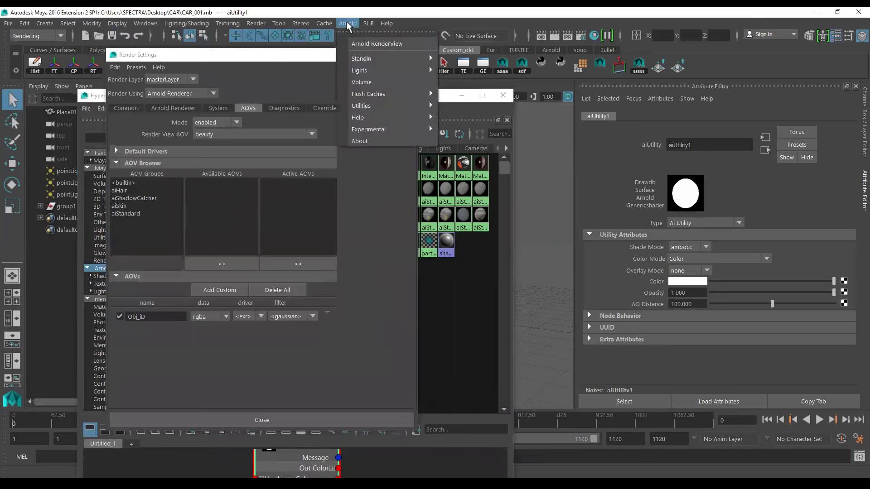
left_click(390, 44)
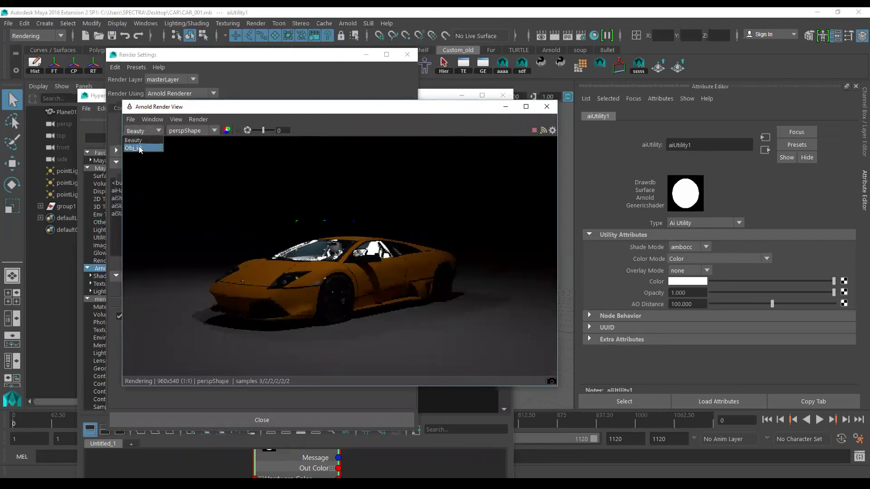
left_click(140, 147)
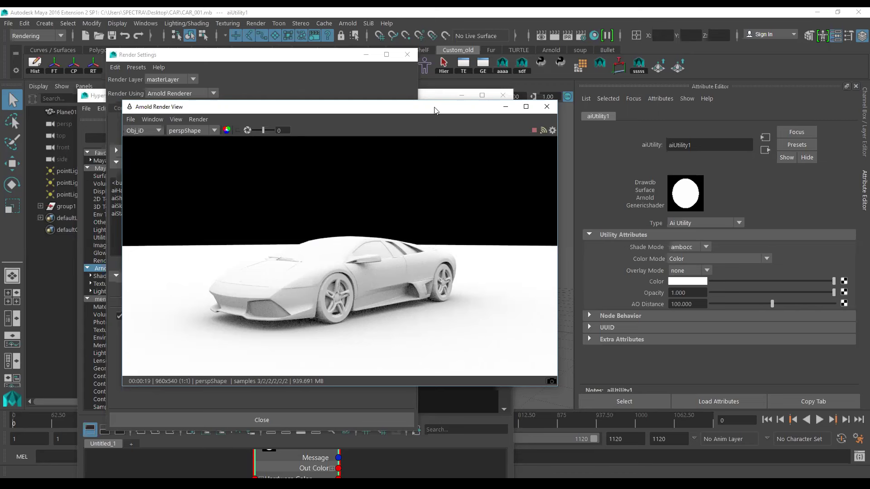
left_click_drag(434, 111, 412, 105)
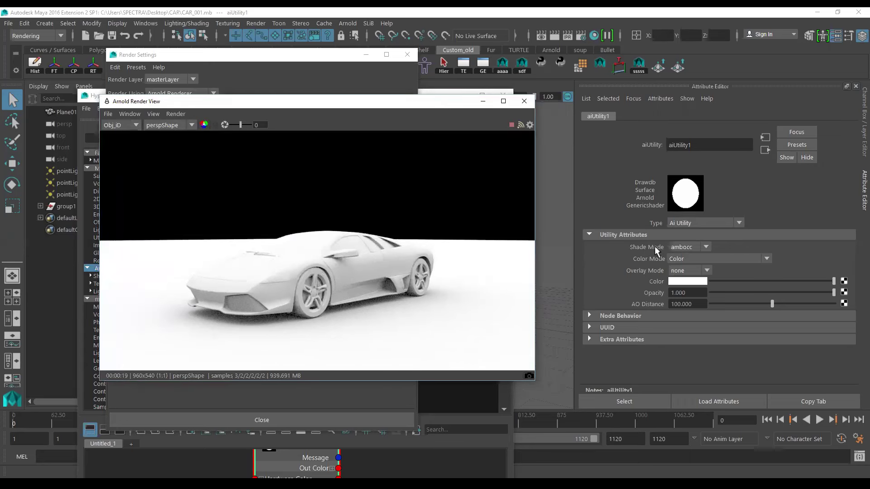
Step: Change aiUtility1's Shade Mode to flat and stop the running render
left_click(685, 251)
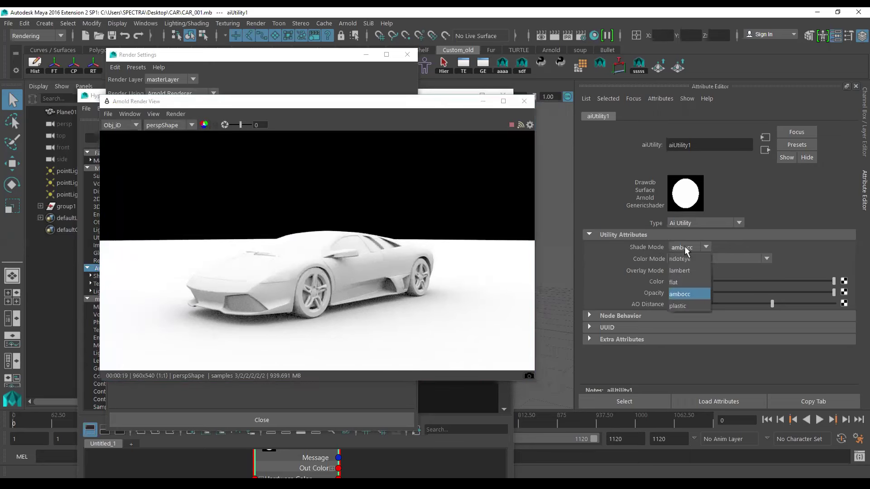
left_click(690, 281)
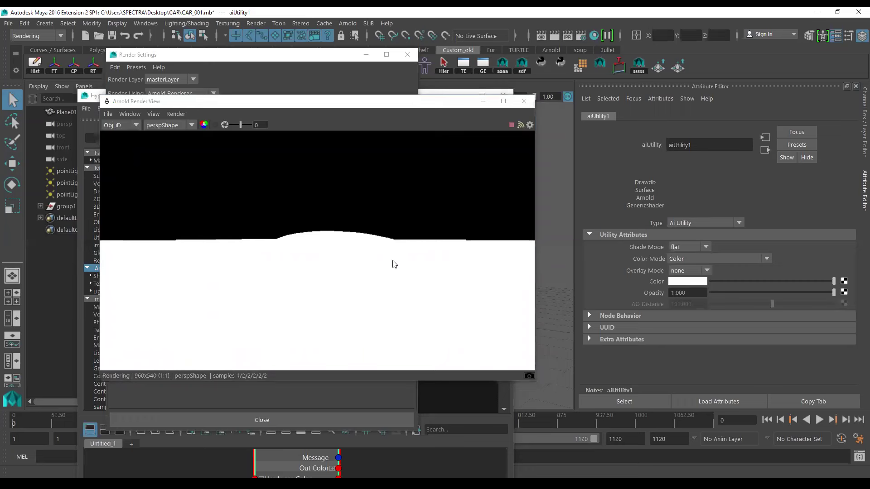
left_click(510, 125)
mouse_move(425, 105)
left_mouse_down()
mouse_move(398, 104)
mouse_move(406, 120)
left_mouse_up()
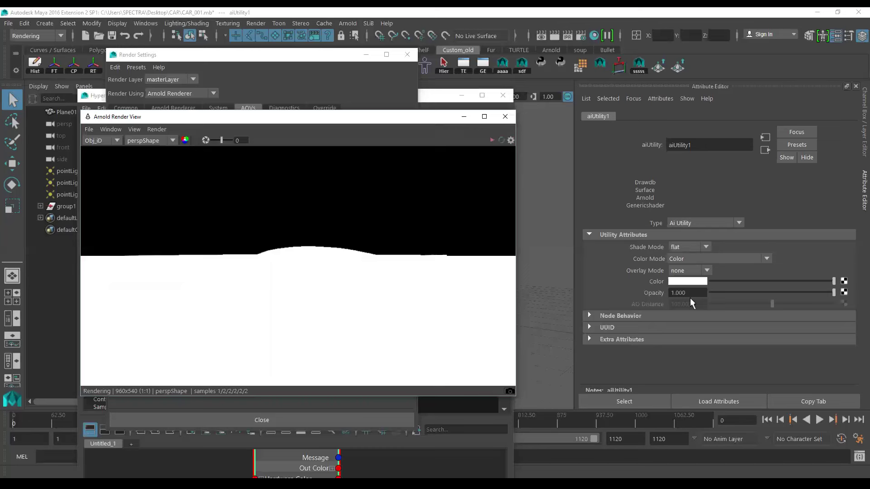
Step: Open aiUtility1's Color Mode list and scroll down toward Object ID
left_click(689, 271)
left_click(689, 259)
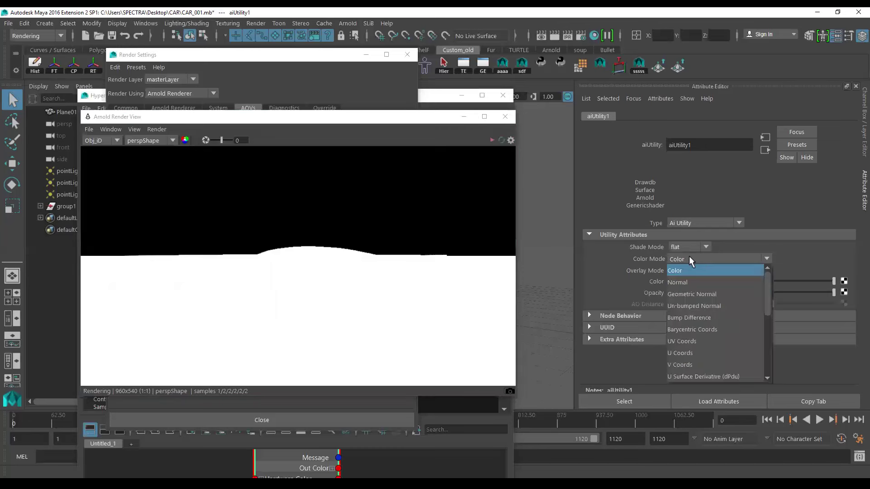
scroll(718, 305, "down", 3)
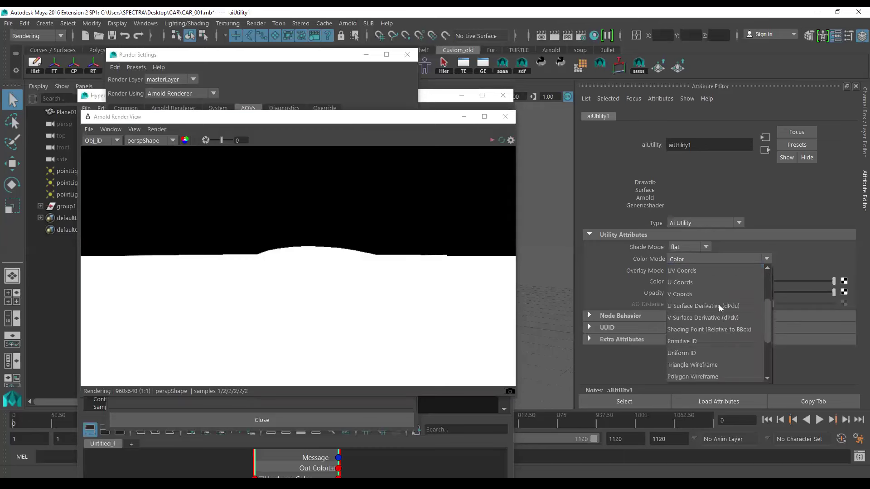
scroll(718, 305, "down", 2)
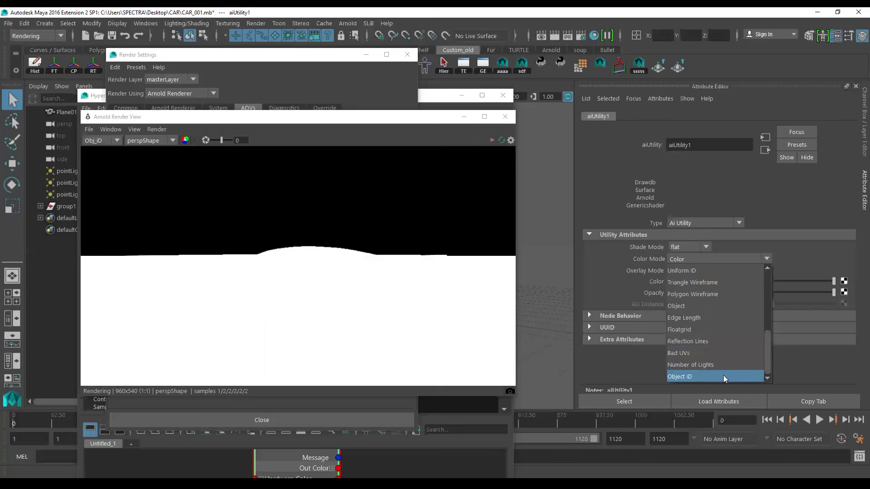
Step: Set Color Mode to Object ID, re-render the car, and move the Render View aside
left_click(709, 379)
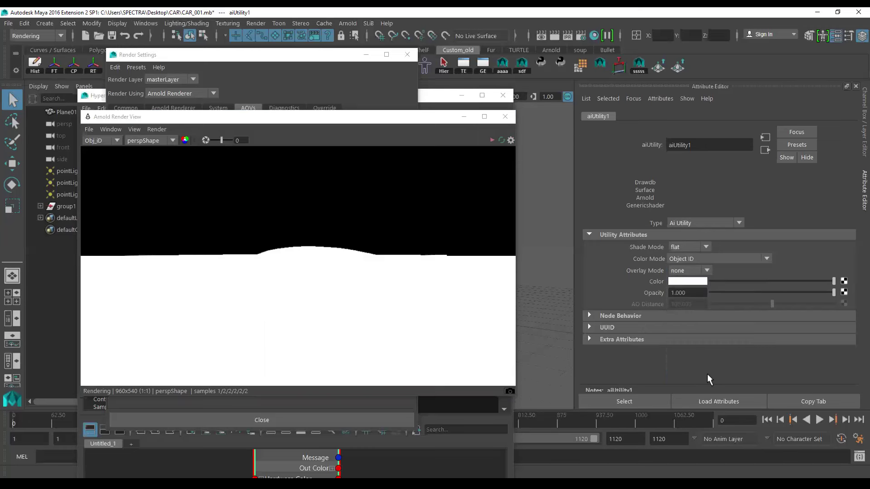
left_click(493, 141)
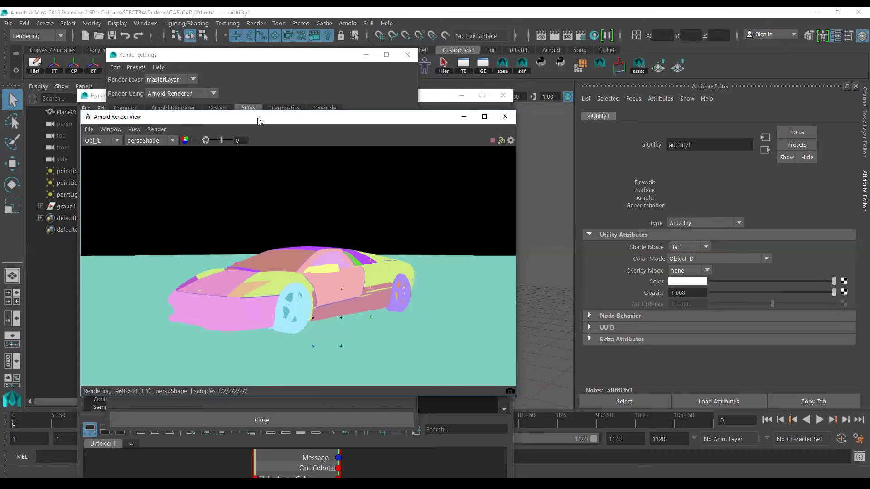
left_click_drag(257, 121, 565, 134)
Step: Arrange the AOV settings and Render View beside the aiUtility1 attributes for comparison
left_click(320, 57)
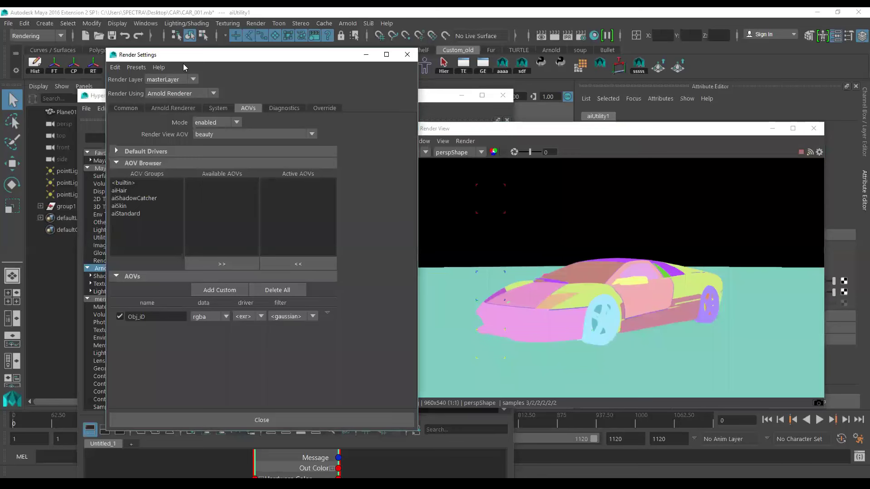
left_click_drag(183, 55, 27, 60)
left_click(507, 133)
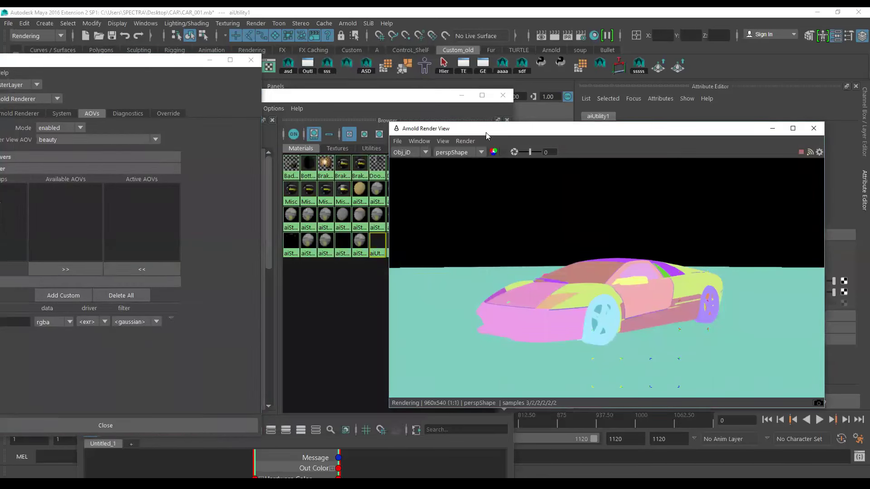
left_click_drag(486, 132, 241, 122)
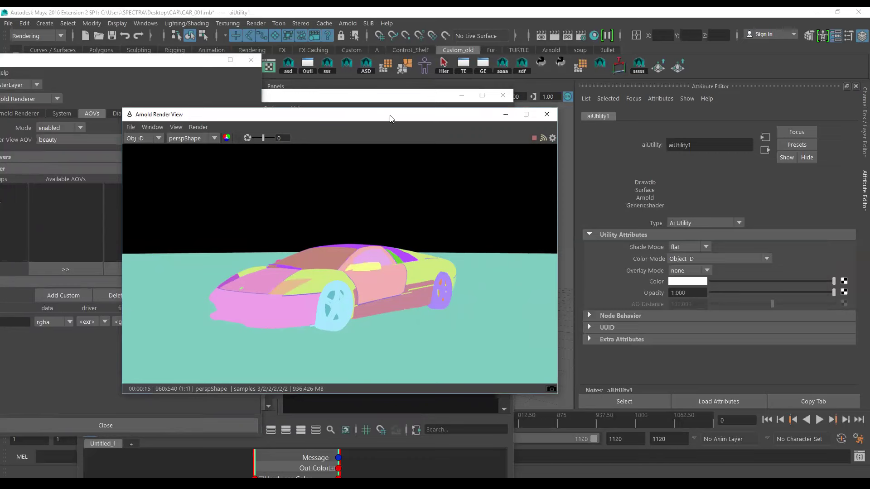
left_click_drag(391, 118, 652, 240)
Step: Close the Hypershade to reveal the scene and reposition the Render View
left_click(481, 110)
left_click(502, 95)
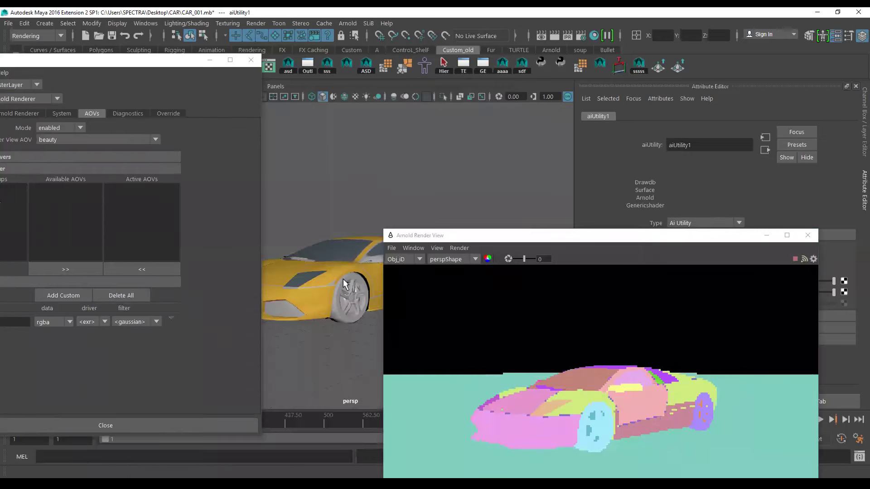
left_click_drag(448, 236, 483, 168)
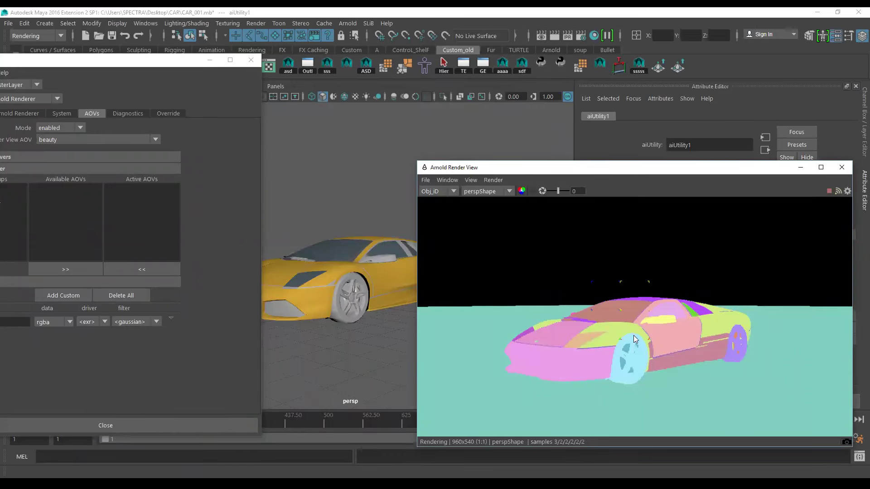
Step: Combine the car body, hood, left door and another panel into one mesh
left_click(398, 273)
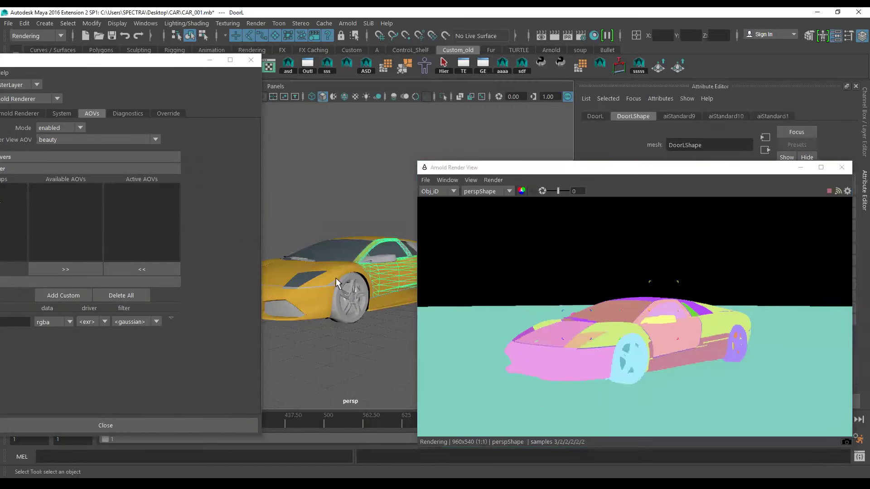
left_click(287, 271)
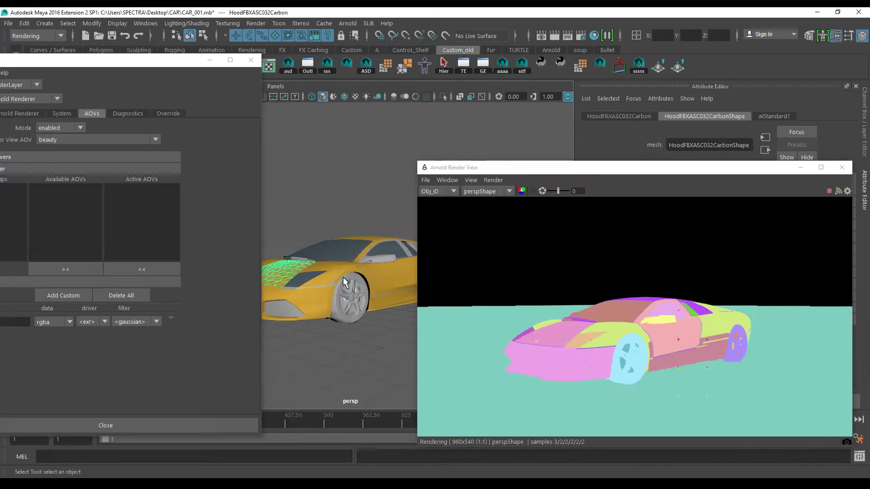
left_click(330, 268)
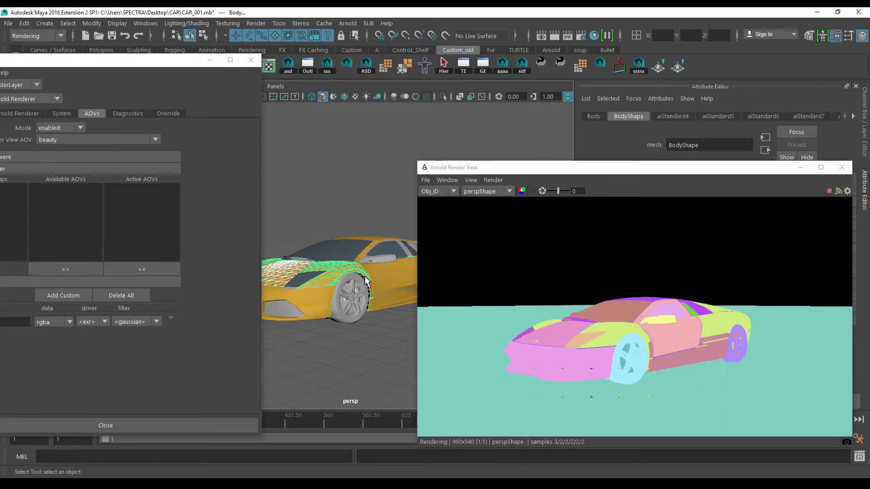
left_click(382, 273)
key("space")
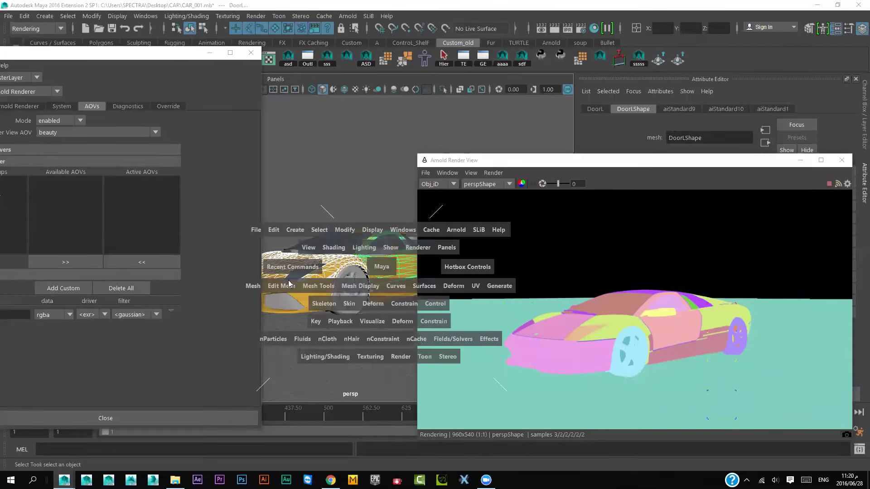
left_click(253, 286)
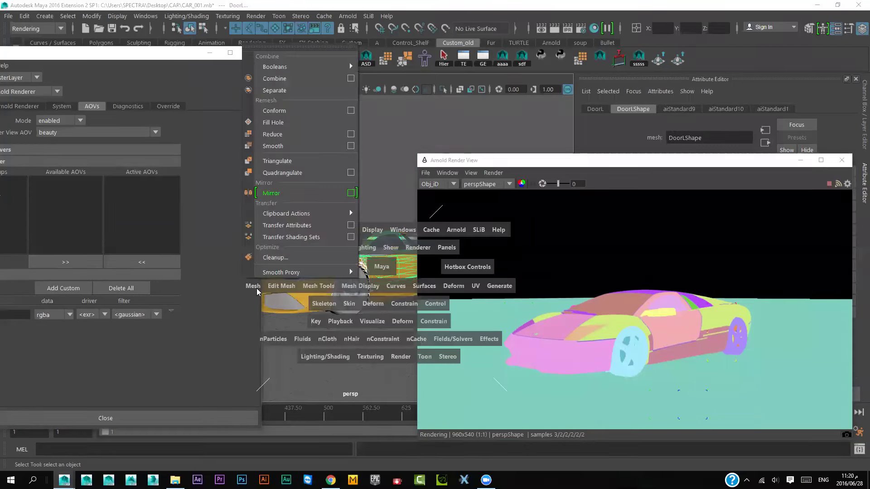
left_click(286, 78)
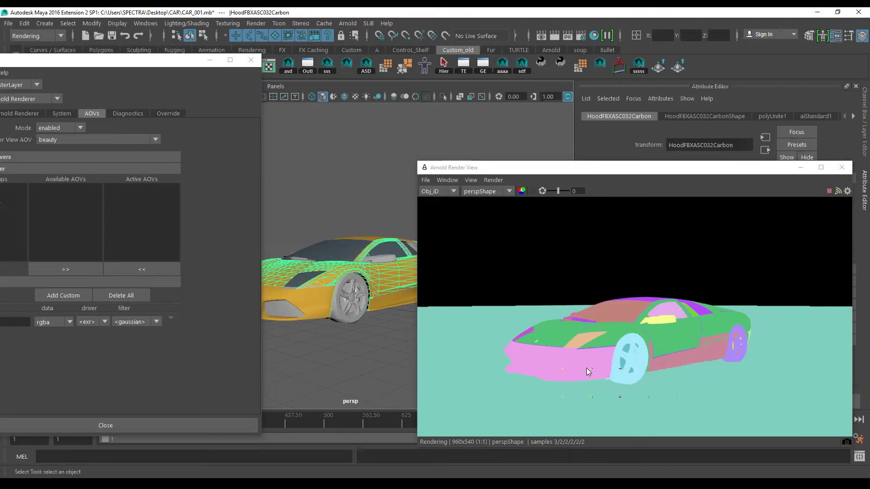
Step: Clear the selection and select the front bumper
left_click(313, 297)
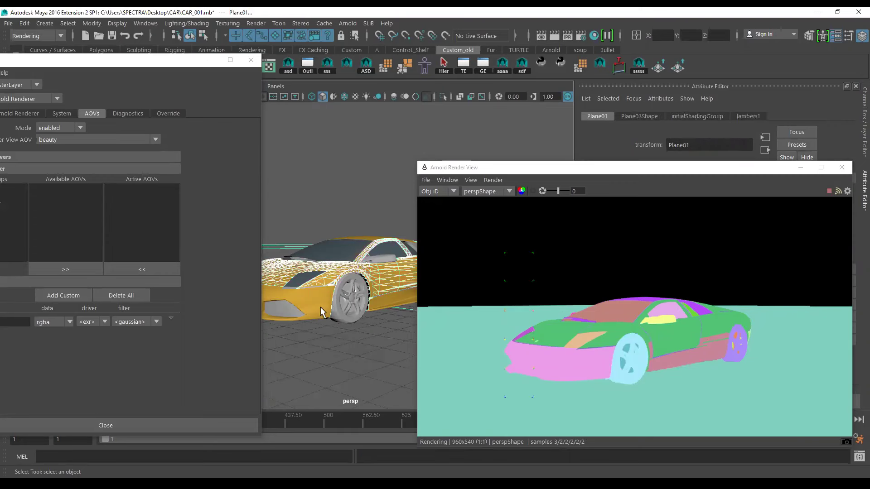
left_click(316, 314)
left_click(326, 289)
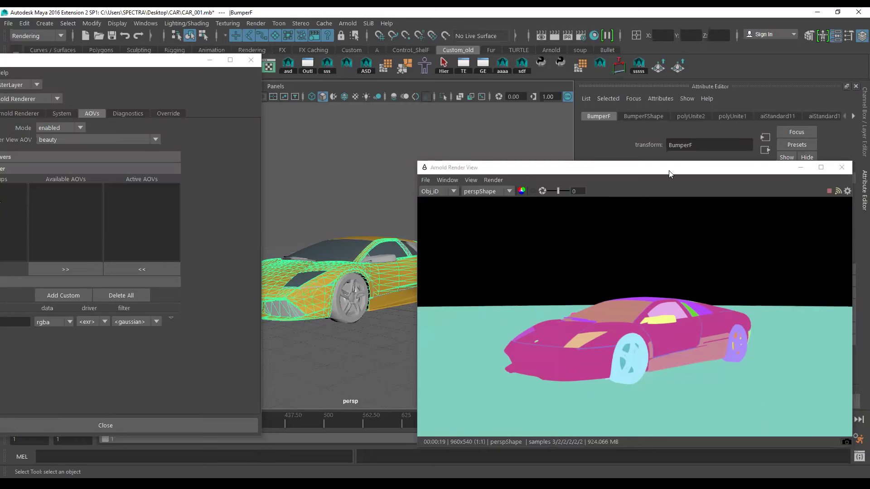
Step: Rearrange the Render View to uncover the attributes and the AOV settings
left_click_drag(669, 174, 245, 121)
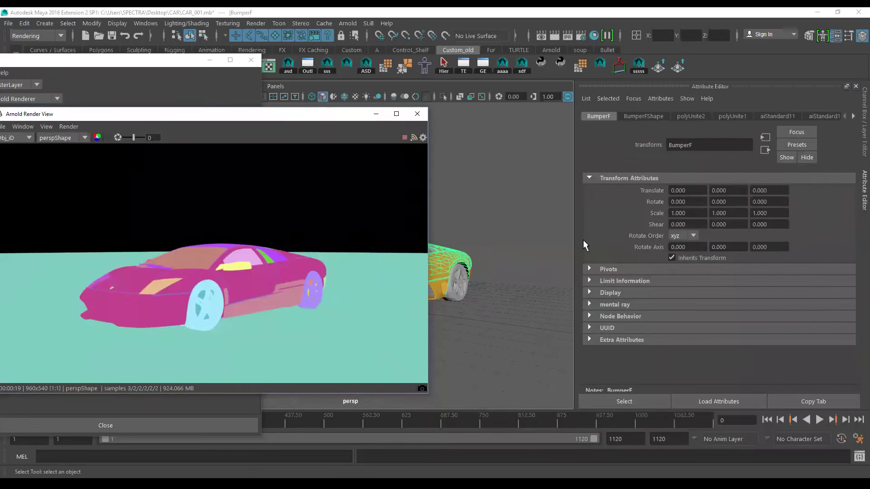
mouse_move(312, 114)
left_mouse_down()
mouse_move(428, 165)
mouse_move(401, 152)
left_mouse_up()
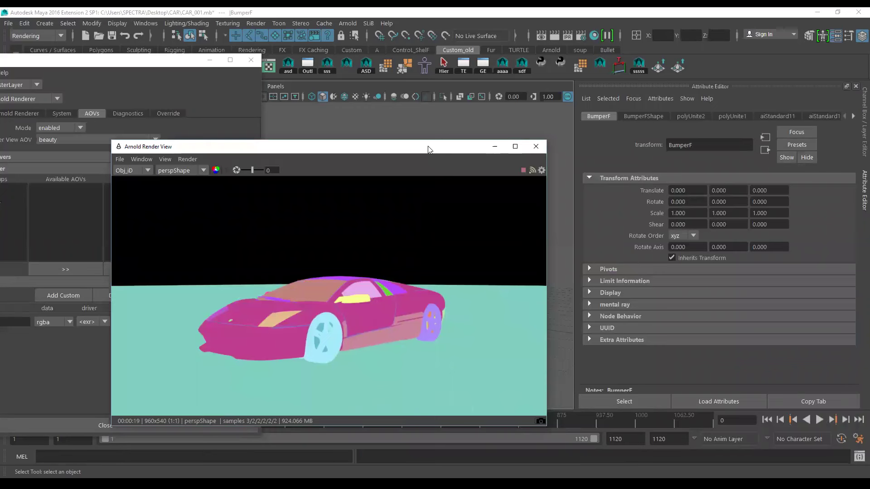
mouse_move(429, 149)
left_mouse_down()
mouse_move(403, 242)
mouse_move(381, 211)
left_mouse_up()
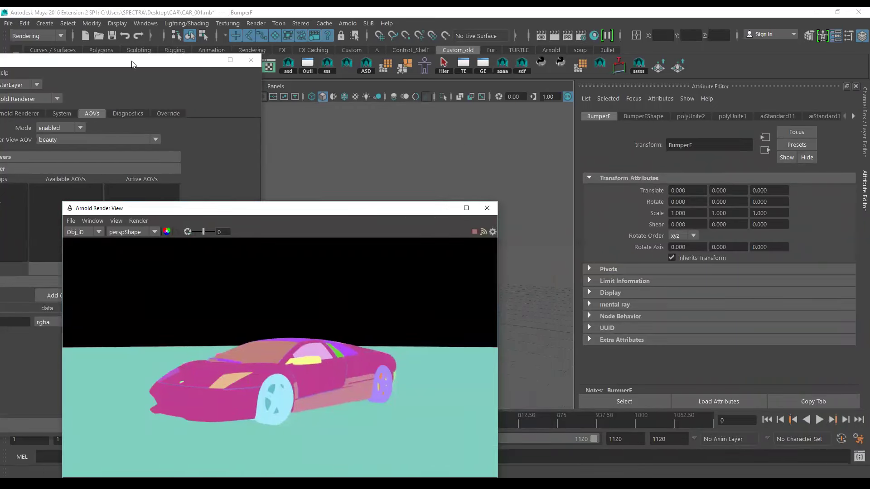
left_click(224, 191)
Step: Go to the Obj_iD AOV's aiUtility1 shader and set its Color Mode to Primitive ID
left_click(169, 318)
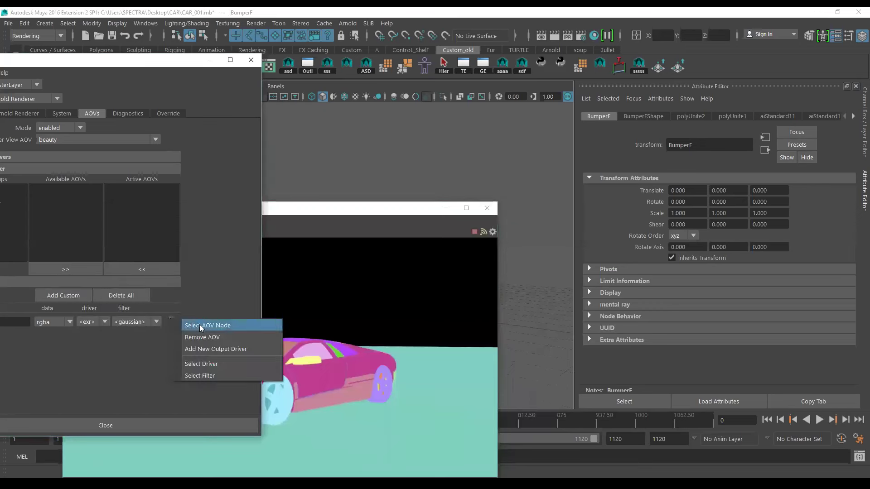
left_click(207, 325)
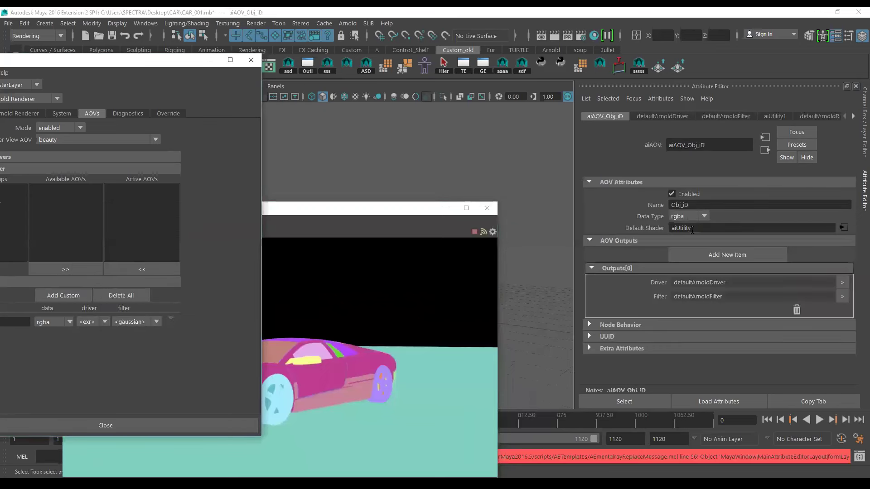
left_click(843, 228)
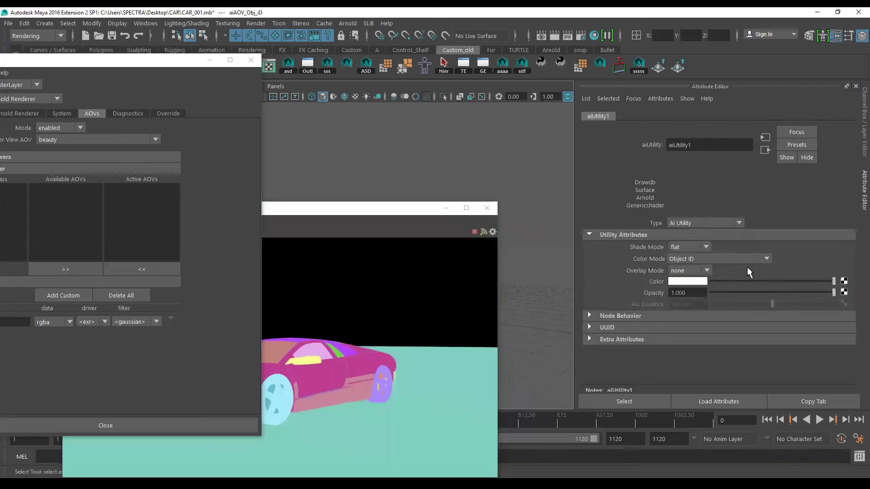
left_click(692, 257)
scroll(728, 286, "up", 5)
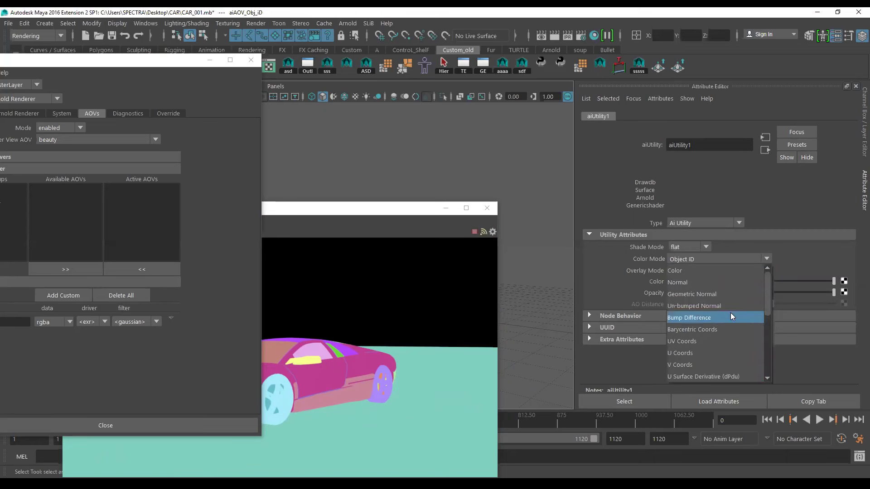
scroll(731, 314, "down", 2)
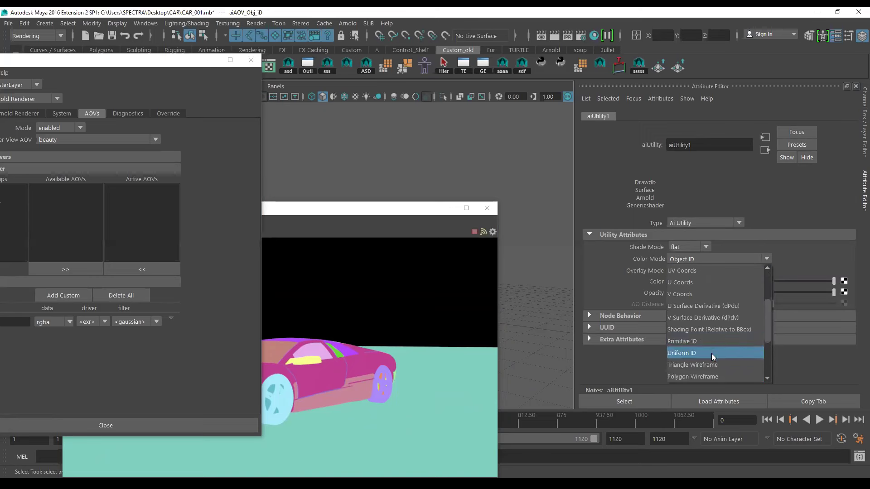
left_click(706, 342)
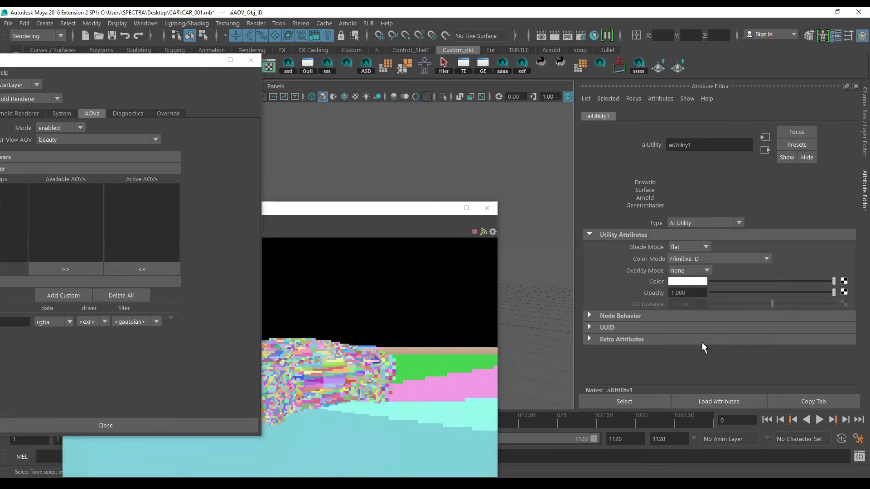
Step: Change aiUtility1 Color Mode to Uniform ID, leaving Overlay Mode at none
left_click(392, 212)
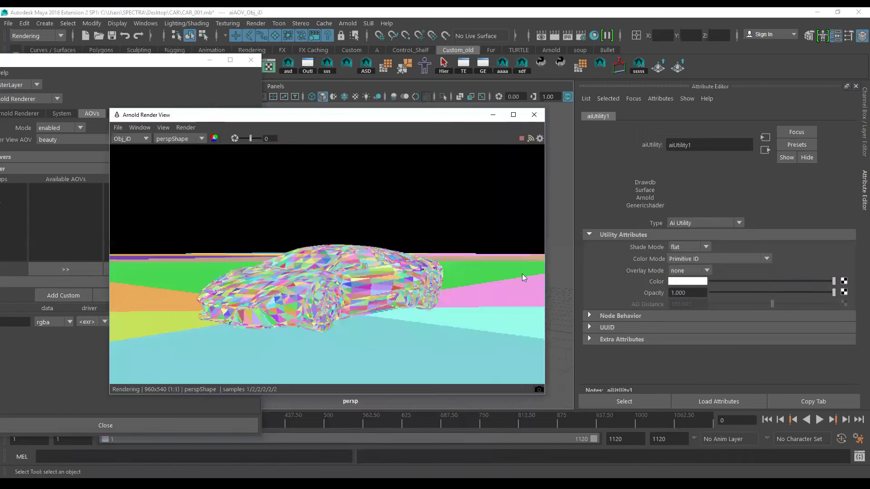
left_click(686, 256)
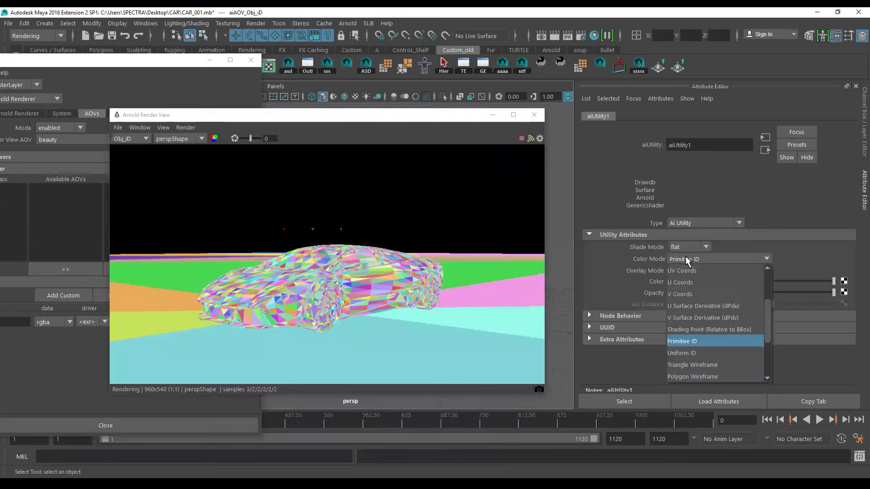
left_click(692, 353)
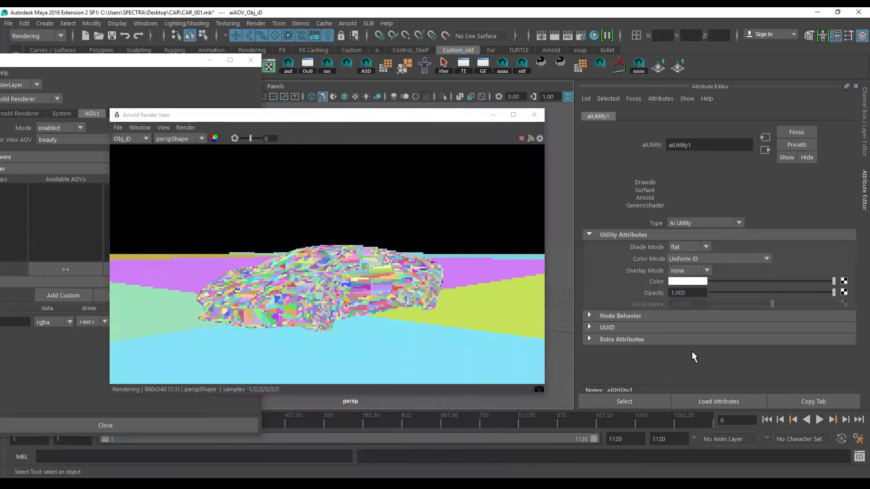
left_click(686, 270)
left_click(686, 271)
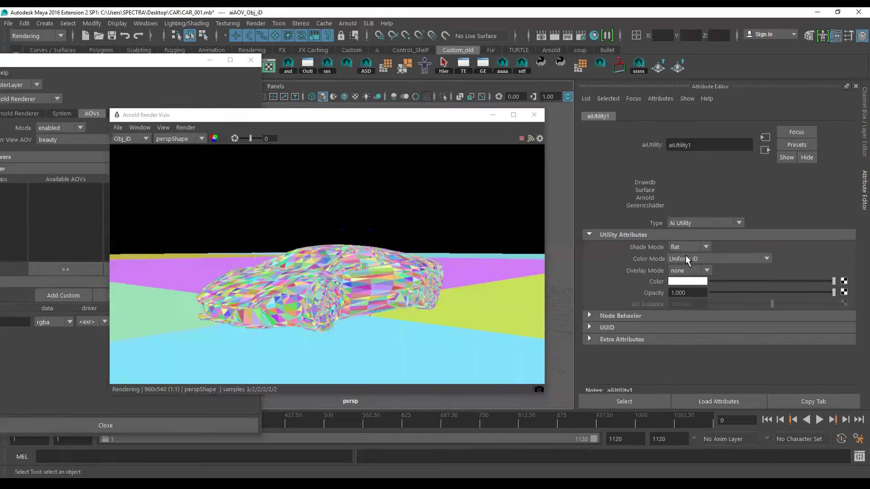
left_click(686, 258)
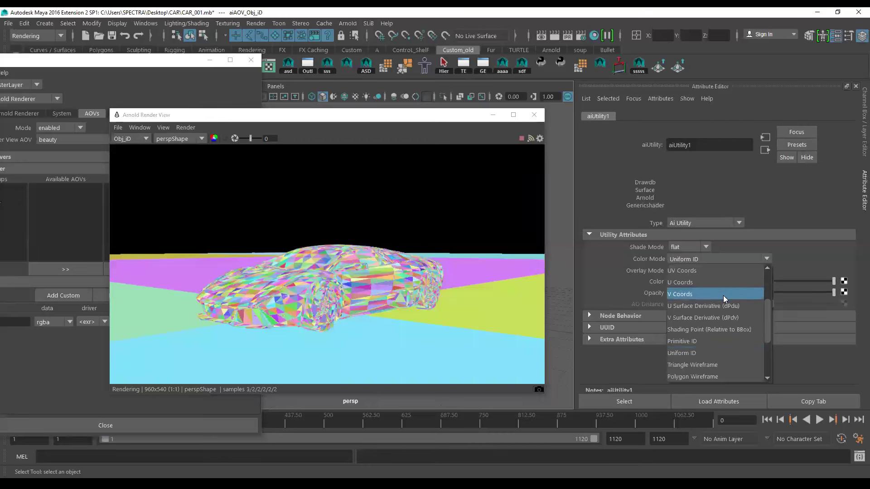
scroll(723, 296, "down", 2)
Step: Try the Object, Edge Length, Floatgrid and reflection-lines colour modes on the render
left_click(710, 319)
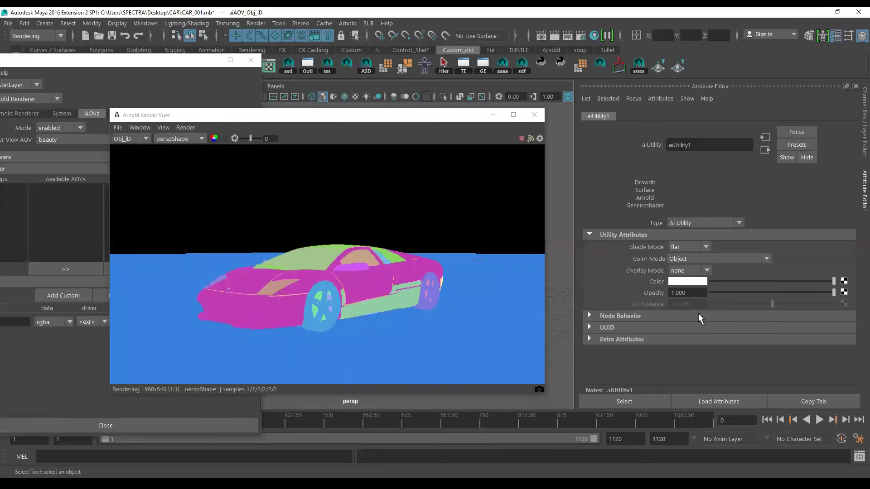
left_click(687, 256)
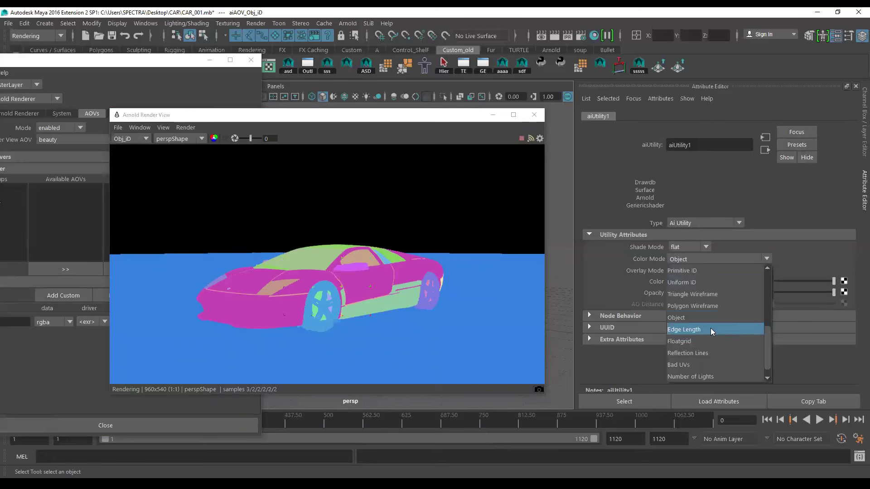
left_click(711, 327)
left_click(680, 259)
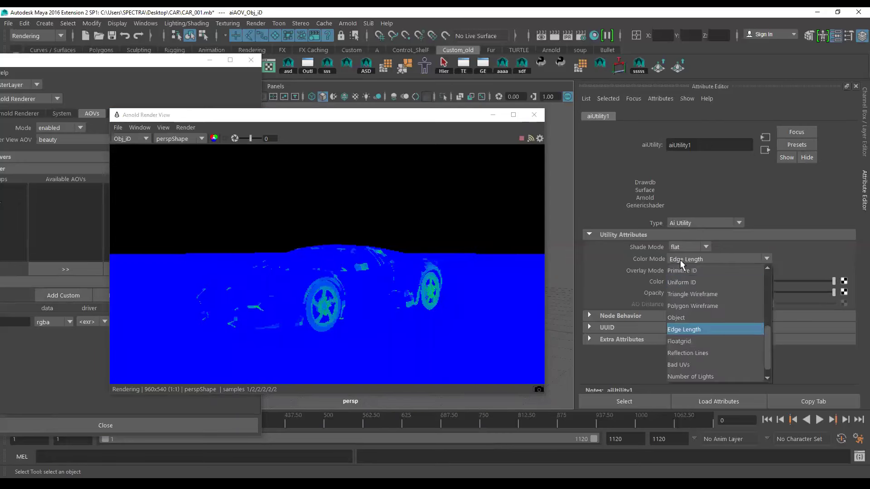
left_click(697, 338)
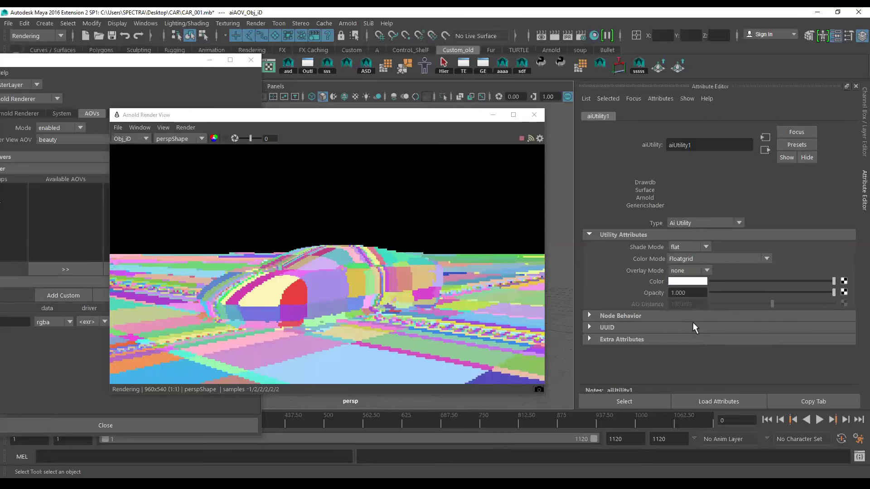
left_click(681, 259)
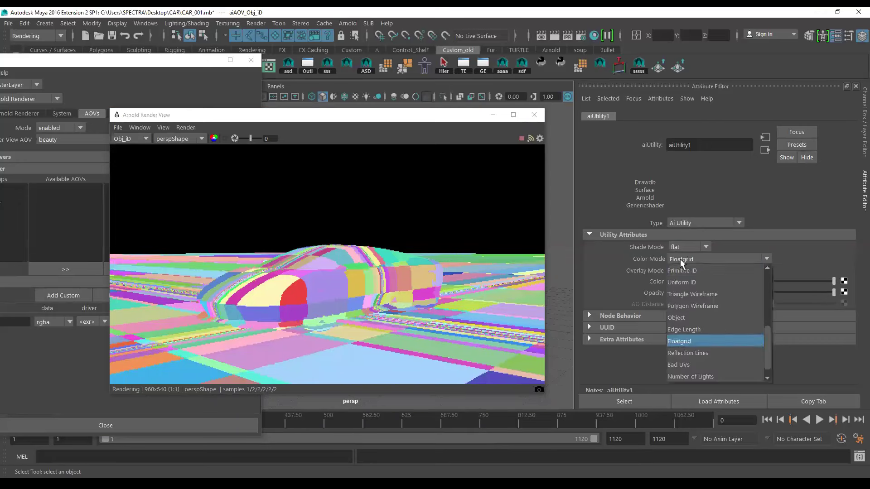
left_click(710, 352)
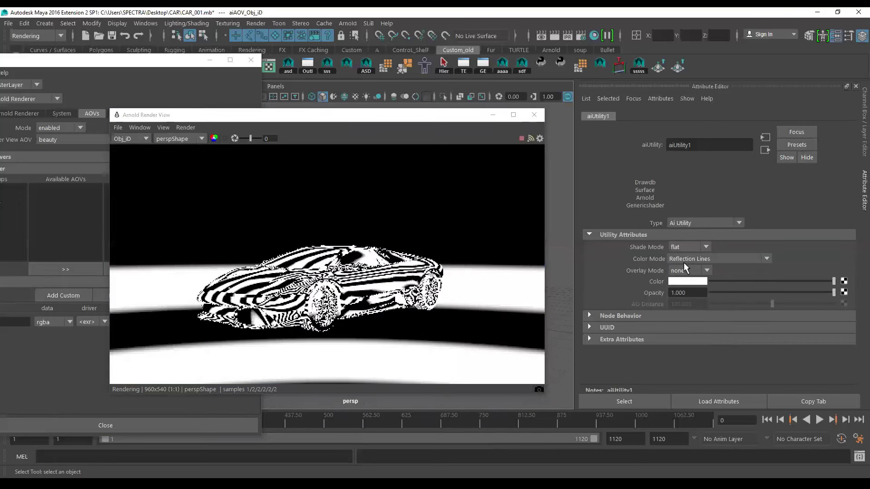
Step: Try the lights-per-surface and surface normals colour modes
left_click(684, 259)
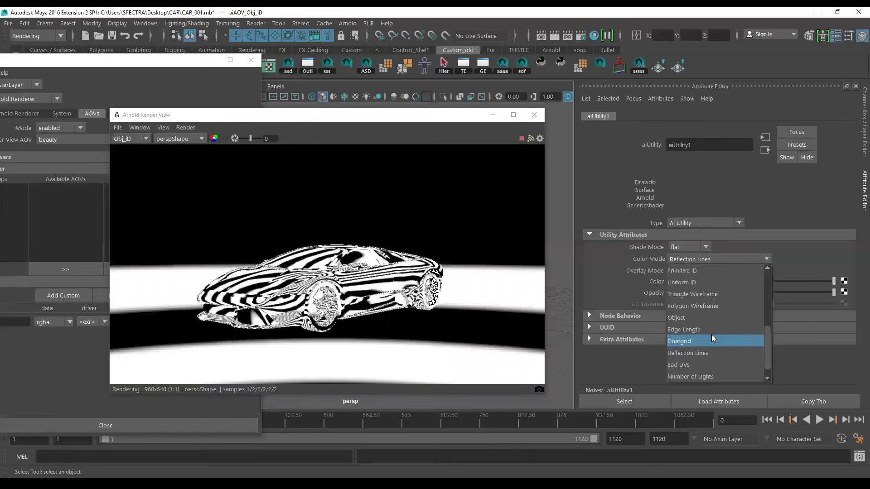
scroll(711, 338, "down", 1)
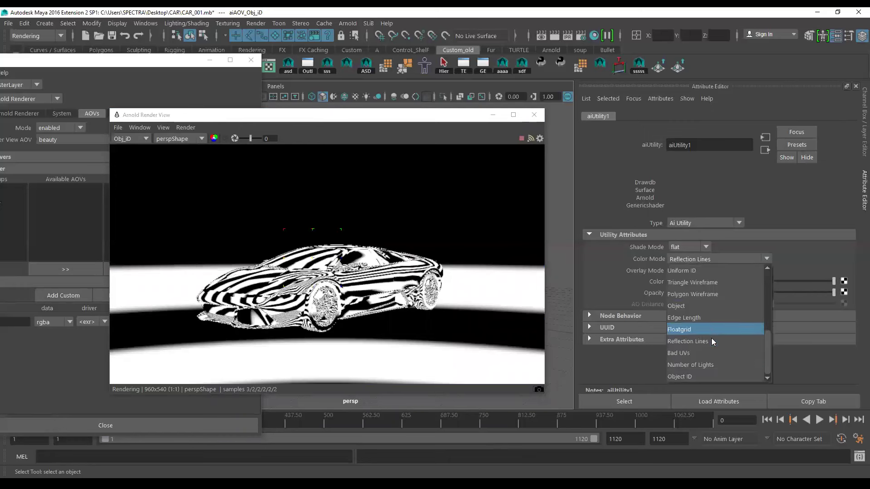
left_click(714, 364)
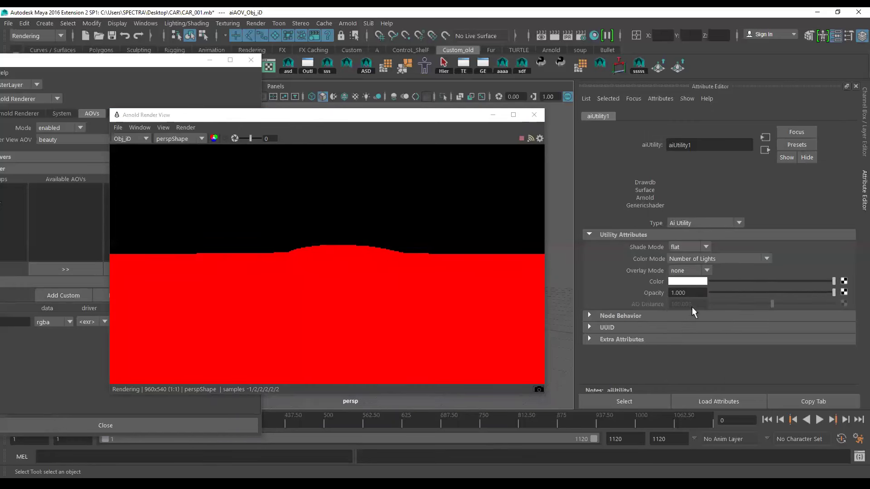
left_click(684, 258)
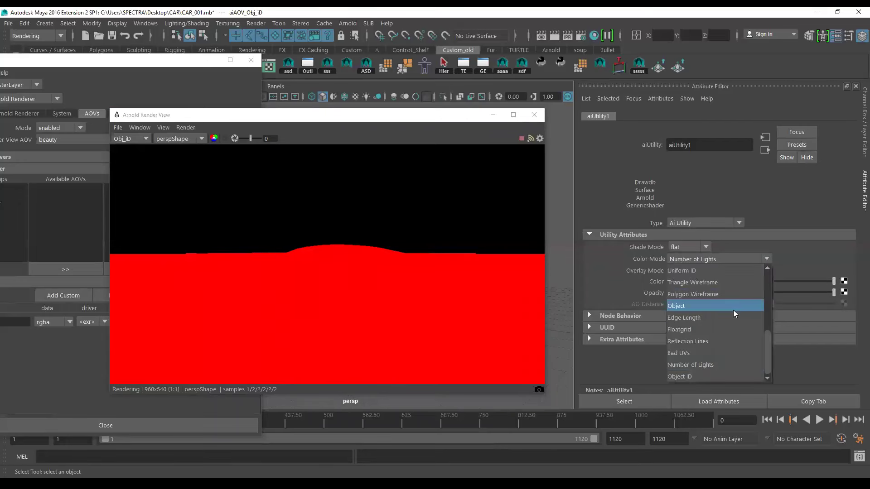
scroll(732, 310, "up", 5)
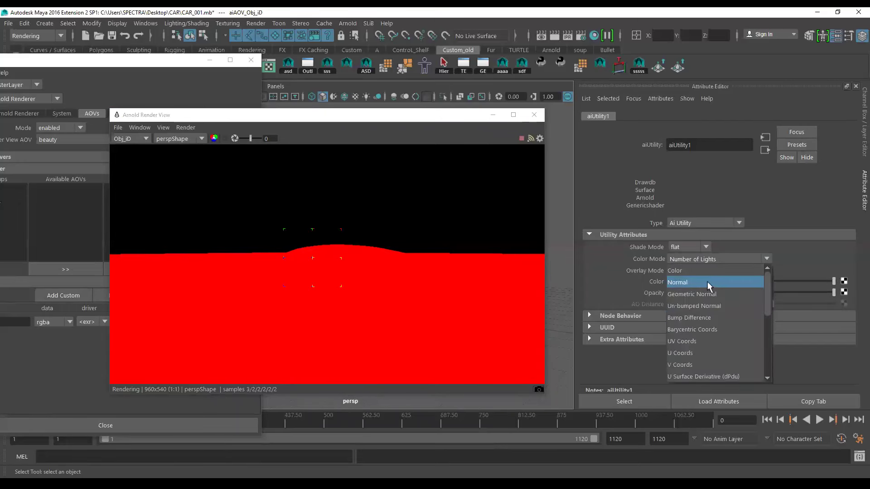
left_click(707, 281)
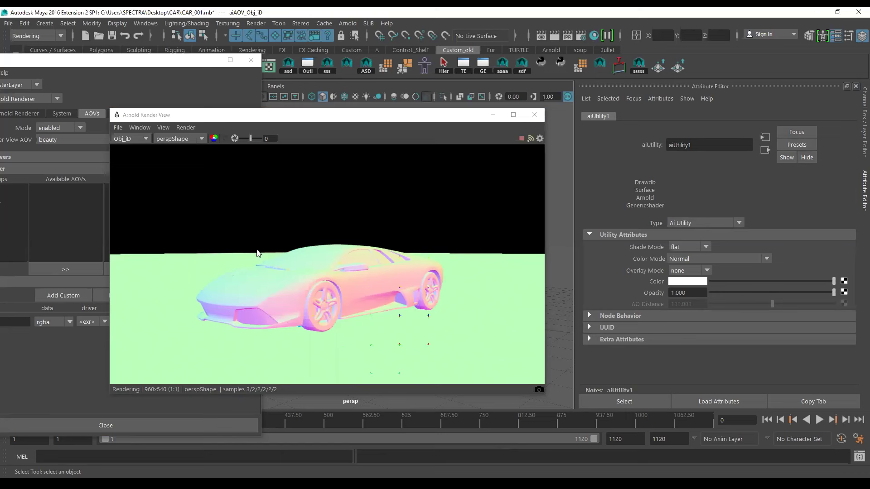
Step: Cycle through Geometric Normal, Un-bumped Normal, Bump Difference, Barycentric Coords and UV Coords modes
left_click(689, 259)
left_click(710, 295)
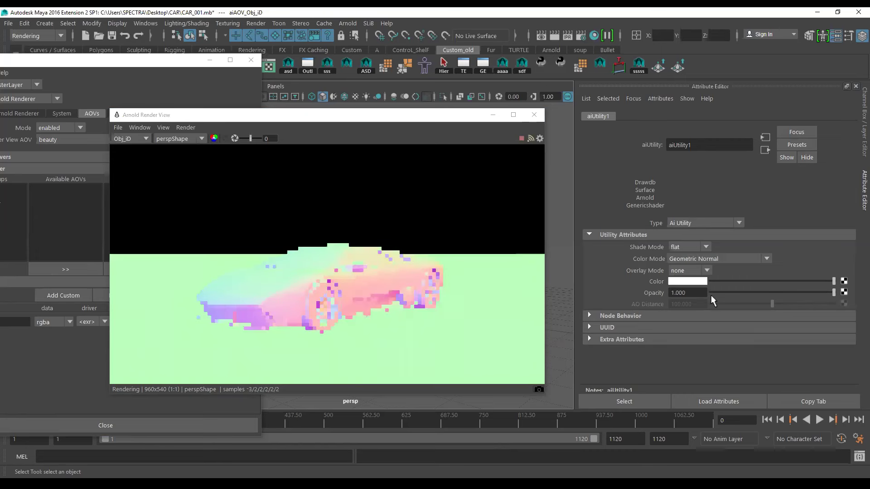
left_click(692, 257)
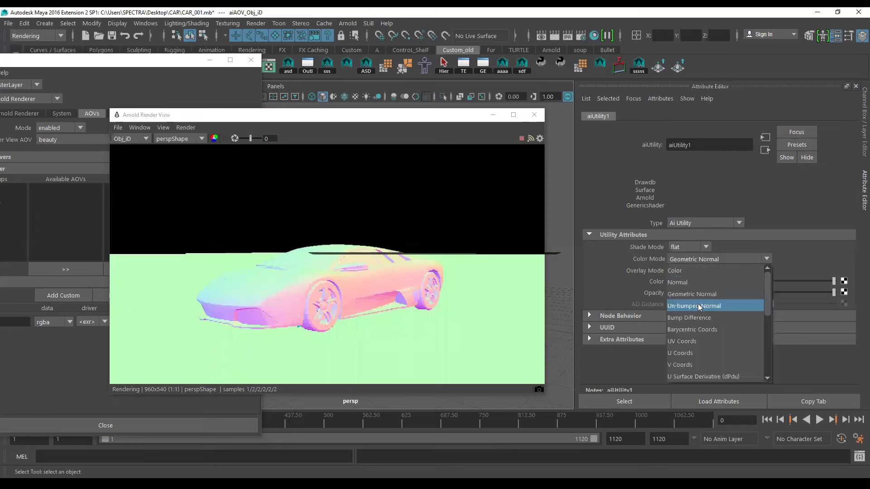
left_click(698, 304)
left_click(690, 258)
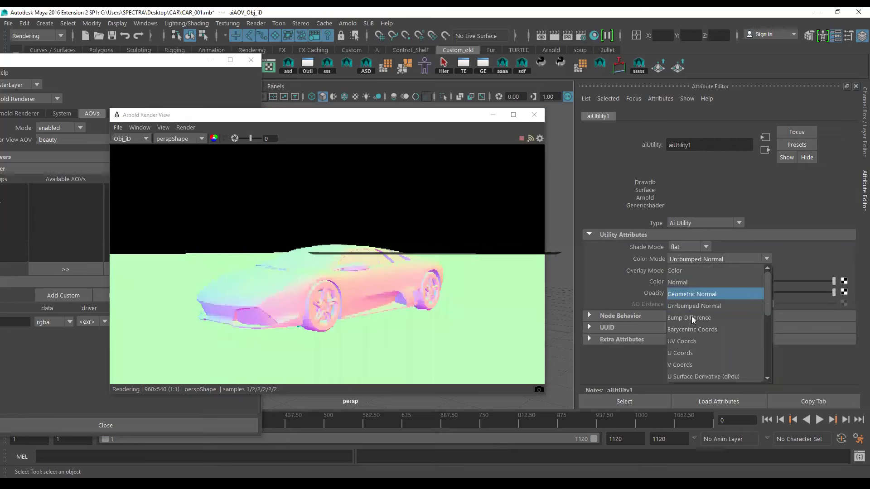
left_click(692, 317)
left_click(692, 260)
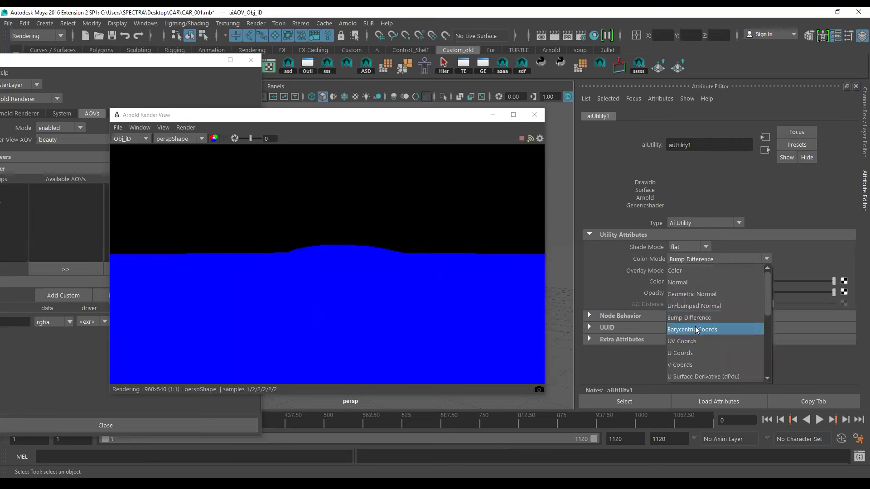
left_click(694, 329)
left_click(690, 258)
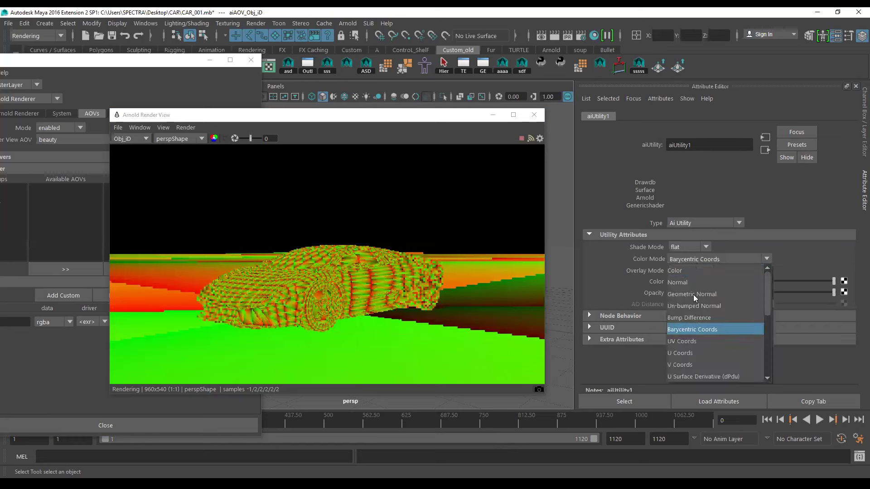
left_click(694, 339)
Step: Try U Coords, V Coords and dPdu modes, then settle on Object ID
left_click(684, 259)
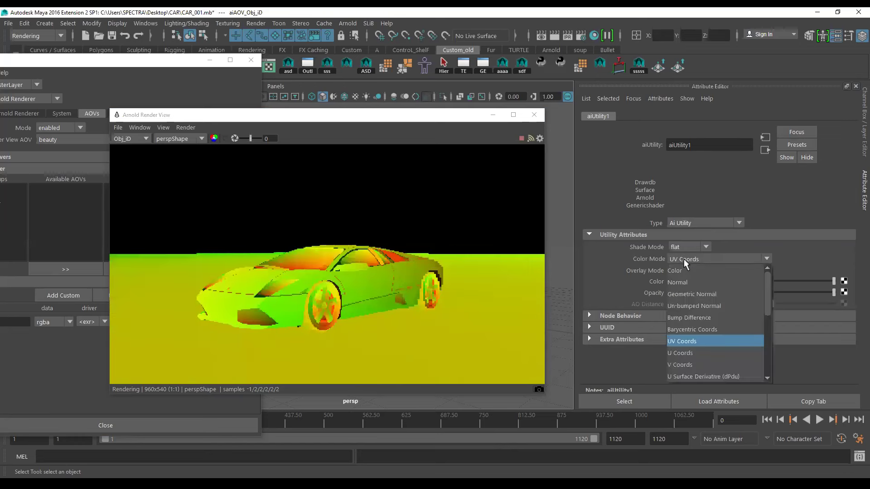
left_click(693, 352)
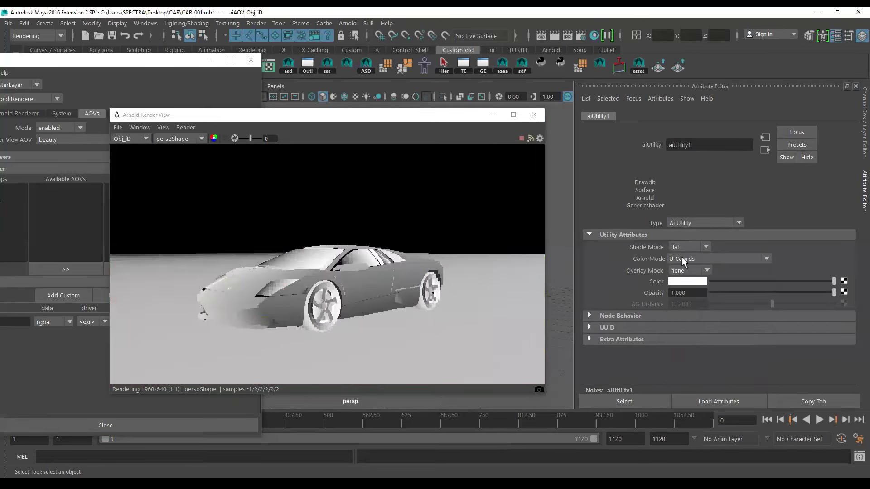
left_click(681, 257)
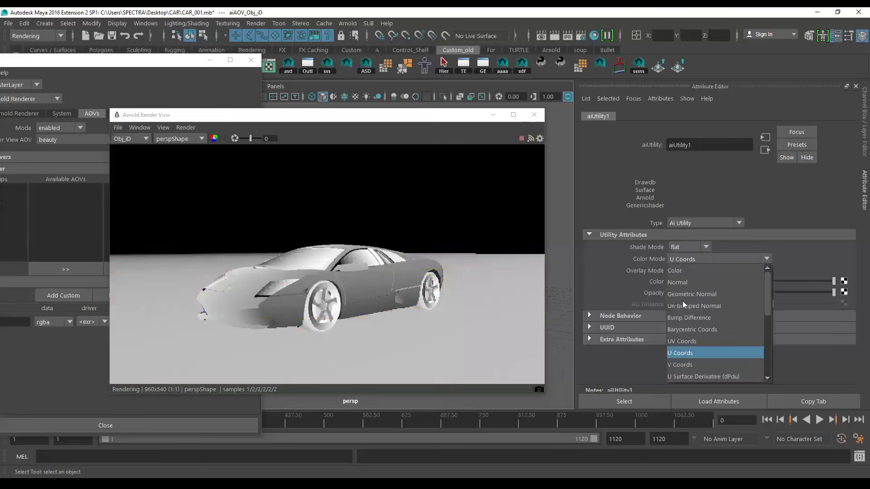
left_click(688, 365)
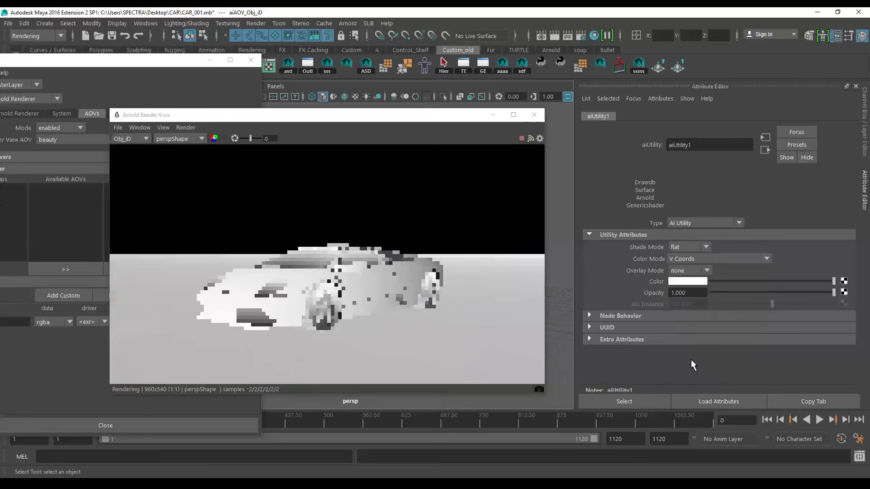
left_click(687, 255)
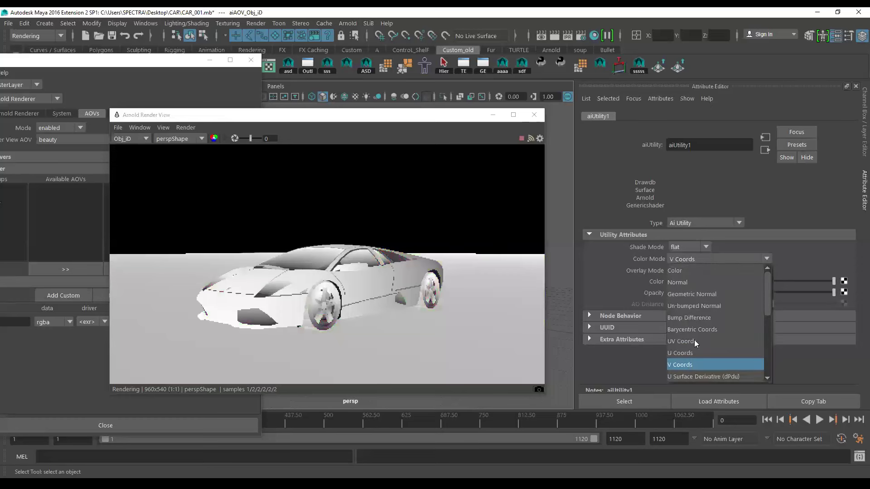
left_click(702, 375)
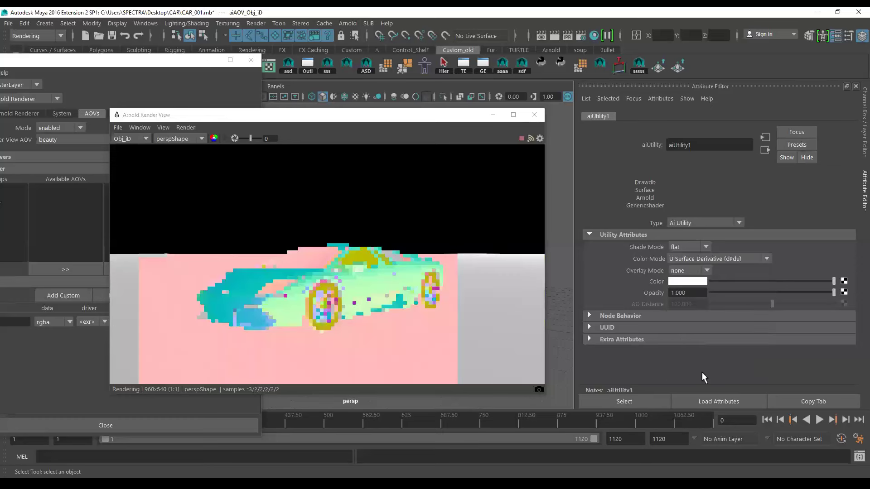
left_click(686, 254)
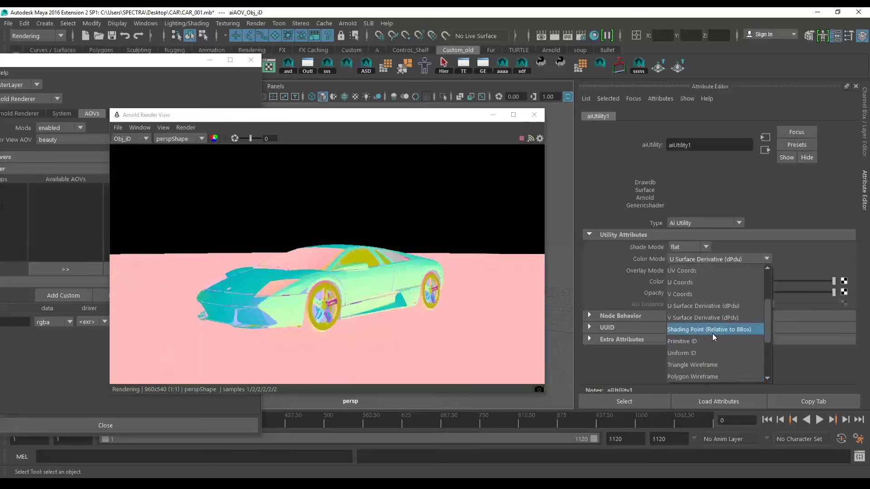
scroll(712, 333, "down", 3)
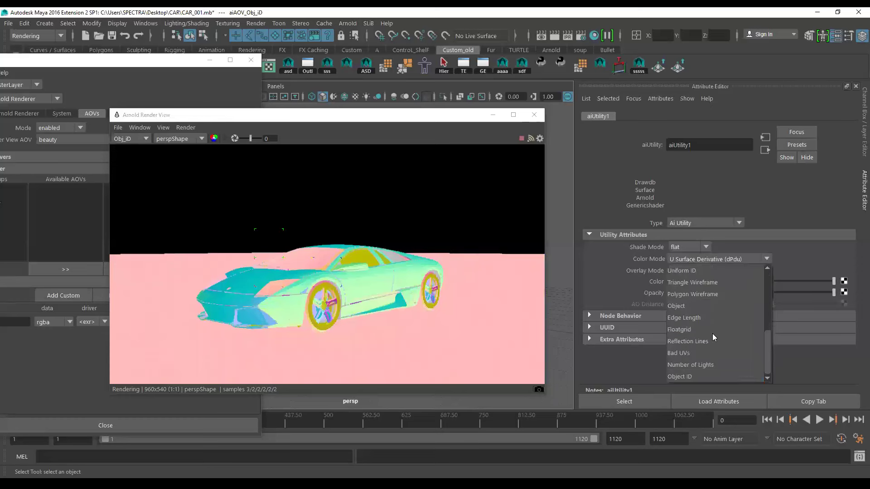
left_click(707, 377)
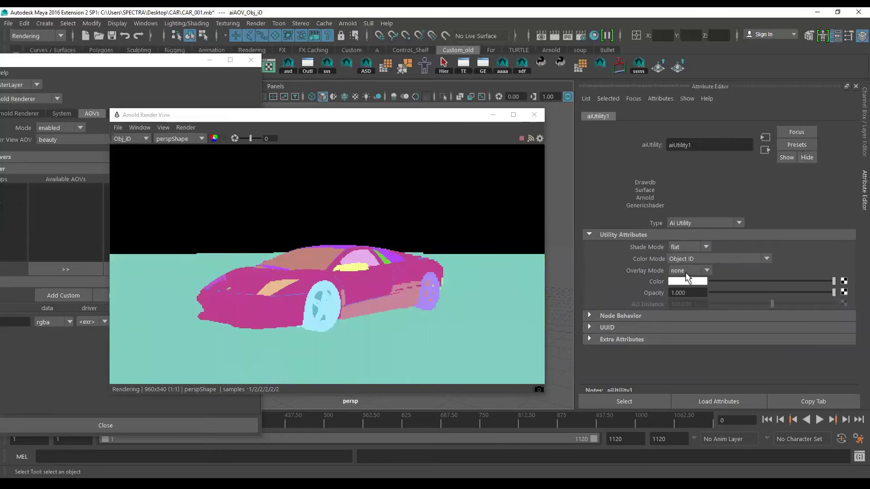
left_click(686, 272)
left_click(685, 294)
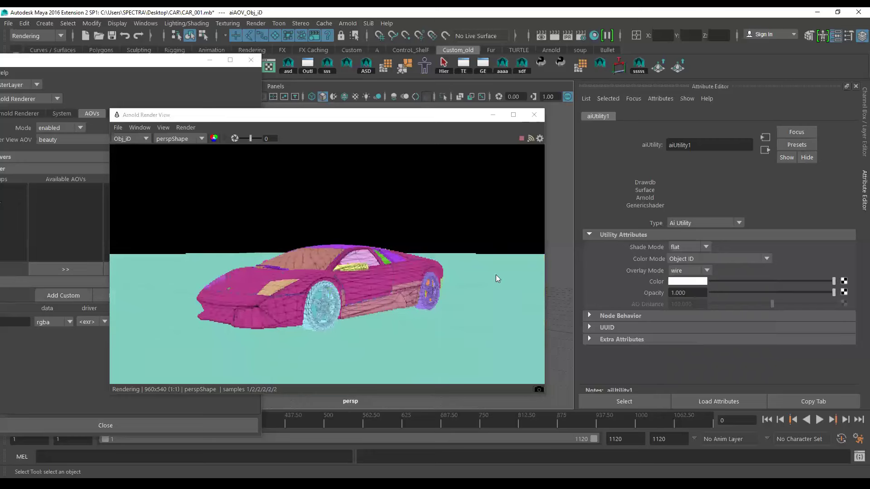
left_click(685, 271)
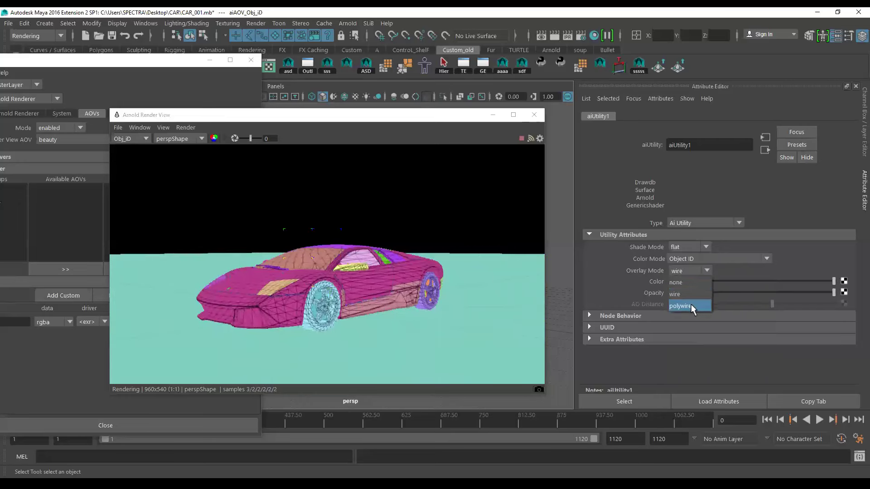
left_click(691, 304)
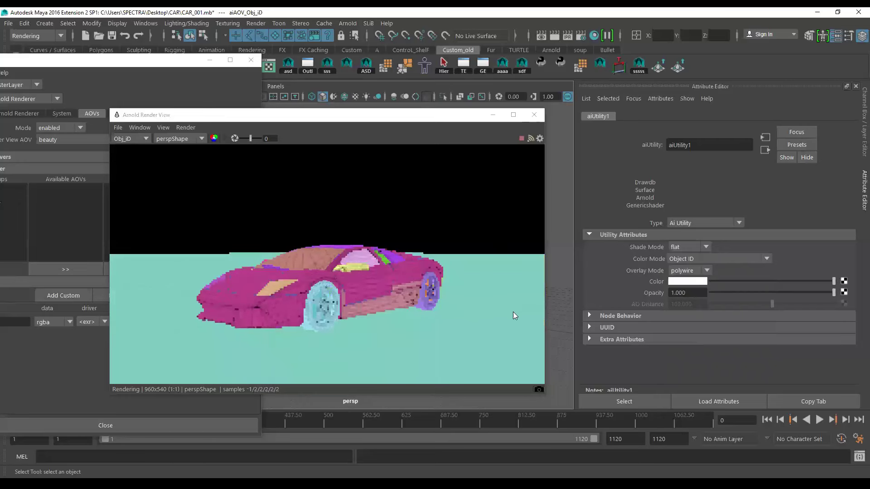
left_click(686, 272)
left_click(686, 282)
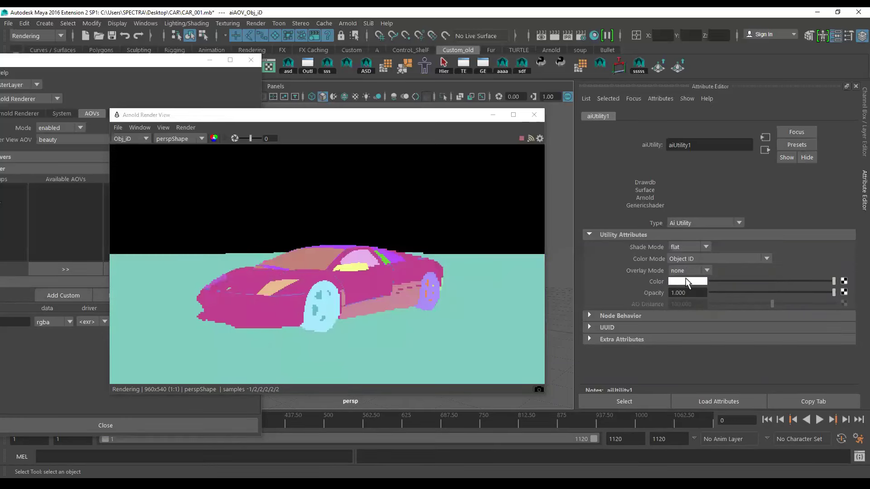
left_click(681, 248)
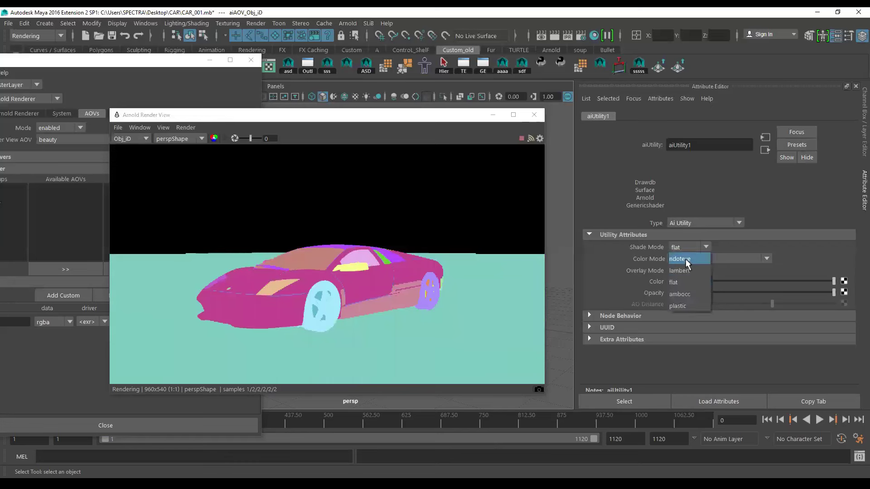
Step: Try aiUtility1 Shade Mode ndoteye, then lambert, then flat
left_click(686, 259)
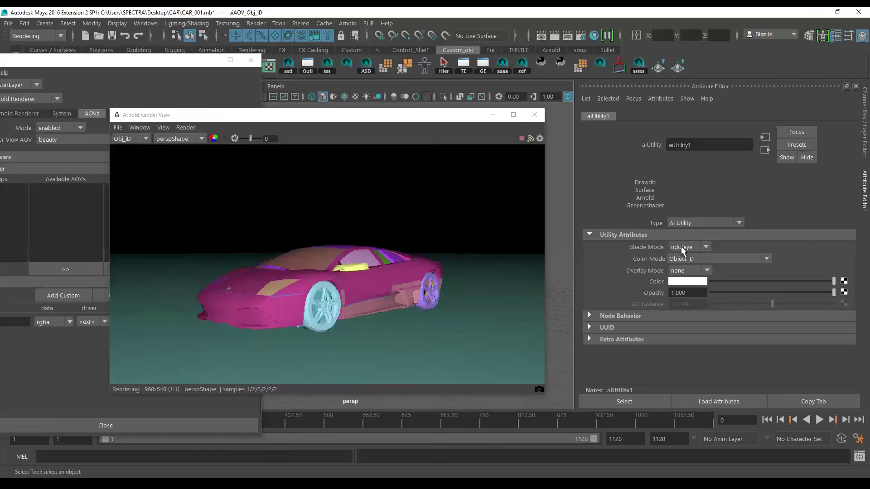
left_click(681, 246)
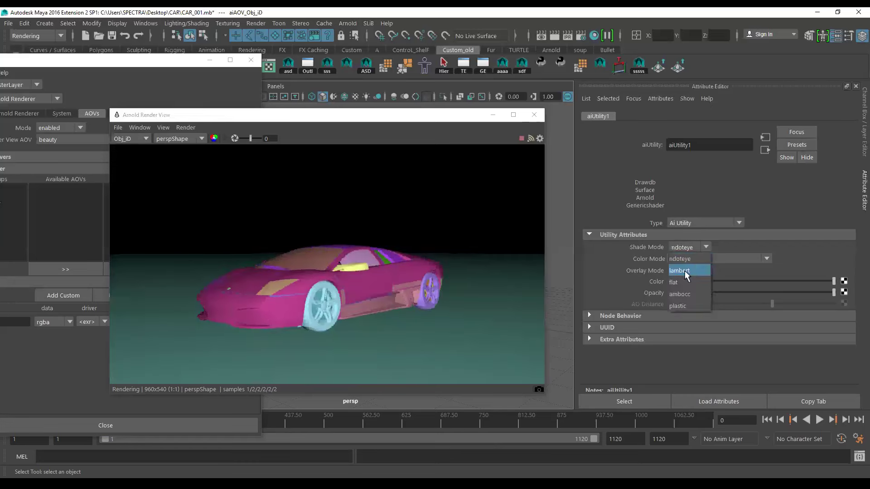
left_click(685, 274)
left_click(681, 249)
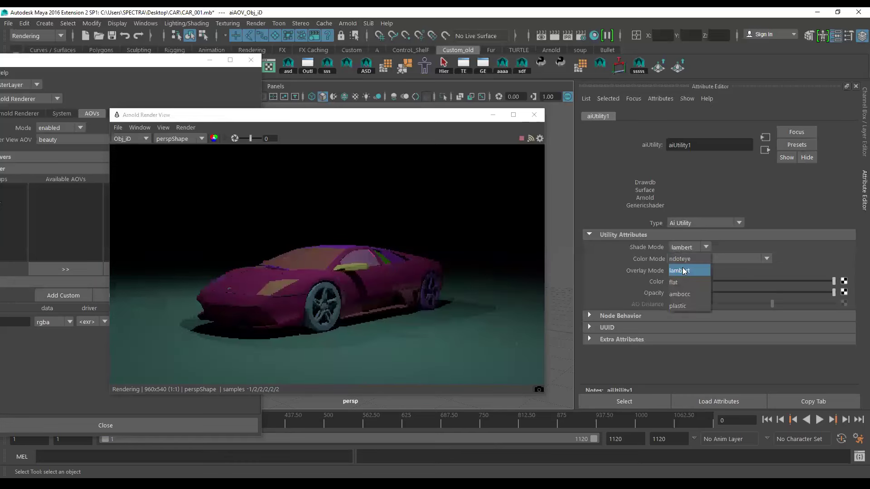
left_click(683, 280)
Step: Switch Shade Mode to ambocc, then plastic, and look over the overlay modes
left_click(684, 246)
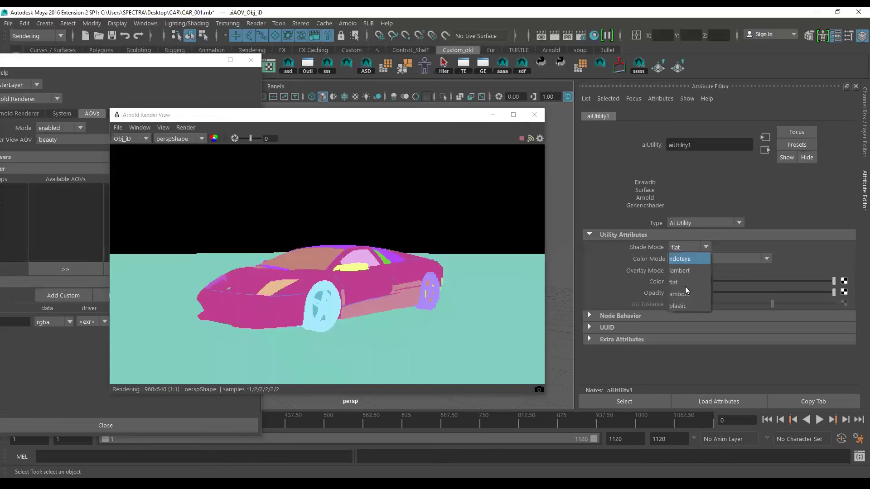
left_click(687, 294)
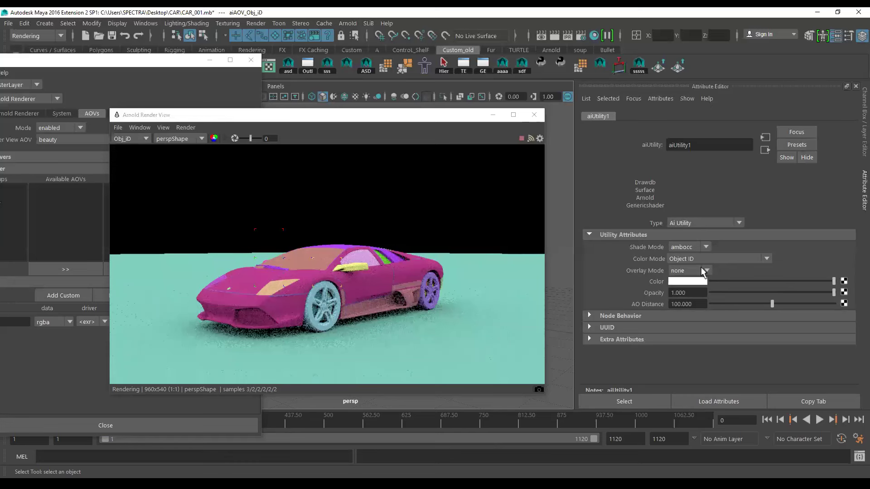
left_click(684, 247)
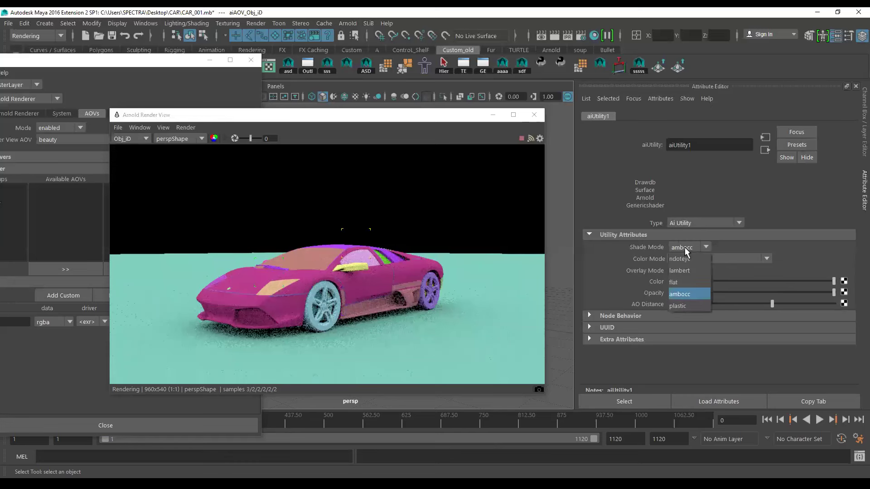
left_click(685, 304)
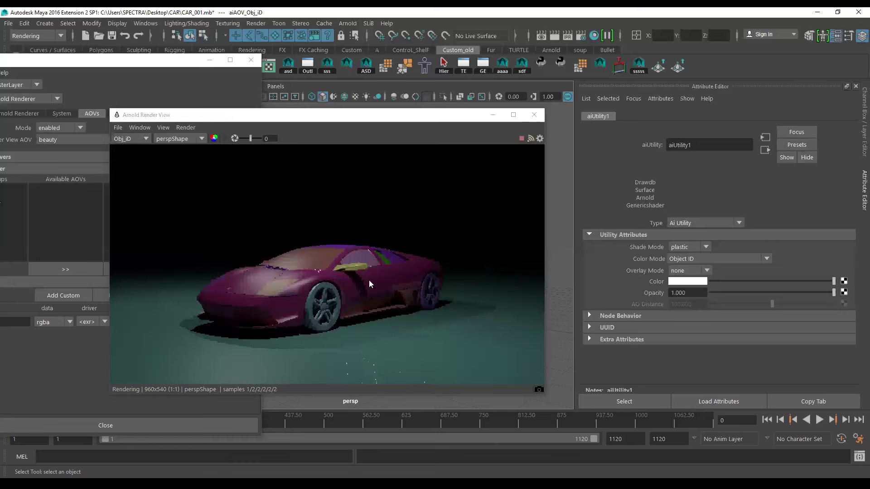
left_click(689, 270)
Step: Expand Node Behavior, UUID and Extra Attributes, keeping Color Mode at id
left_click(624, 317)
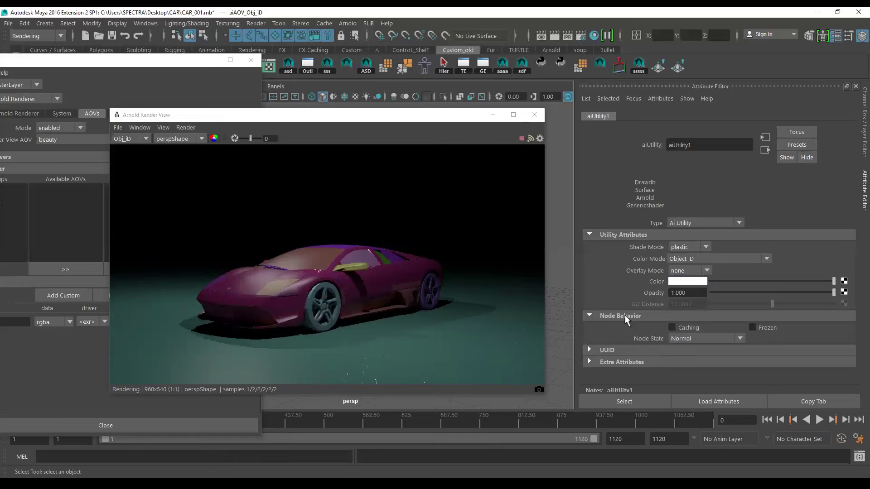
left_click(629, 352)
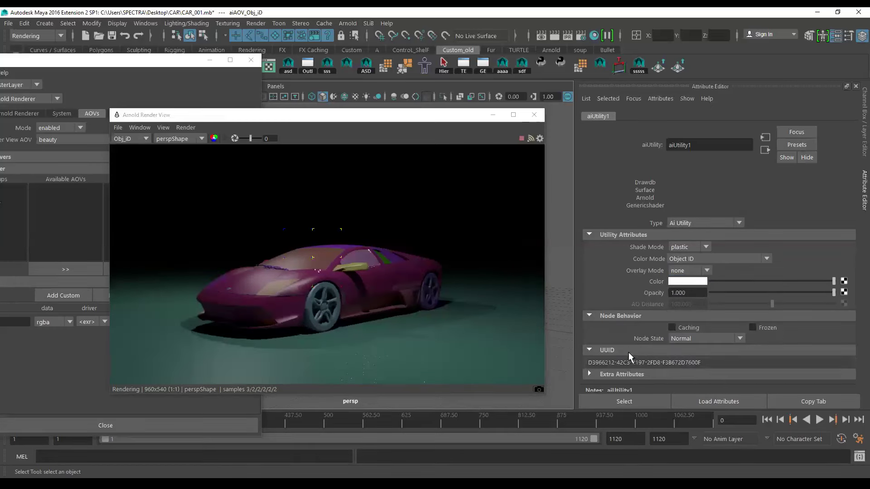
left_click(617, 375)
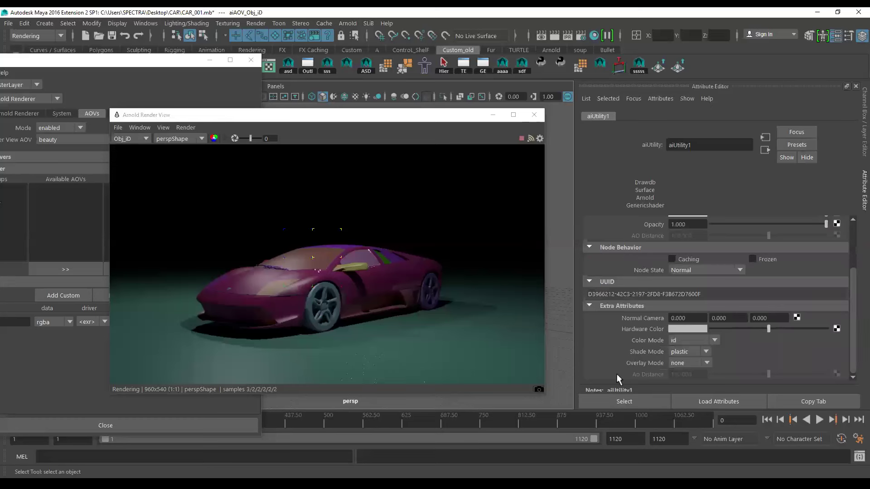
left_click(678, 341)
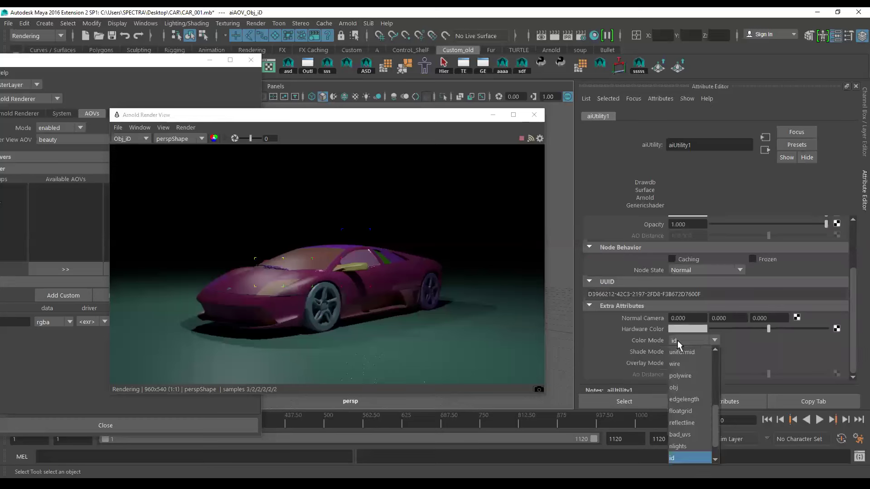
left_click(678, 341)
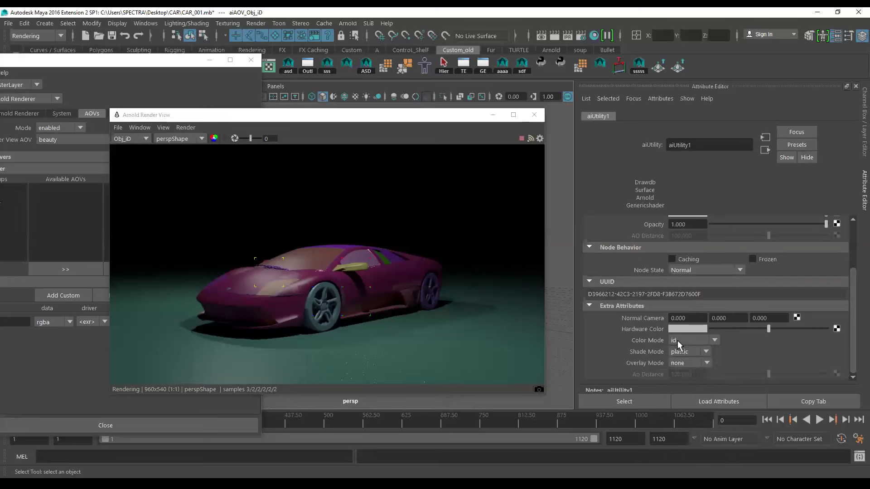
scroll(676, 237, "up", 3)
Step: Set the aiUtility1 Shade Mode back to flat
left_click(678, 247)
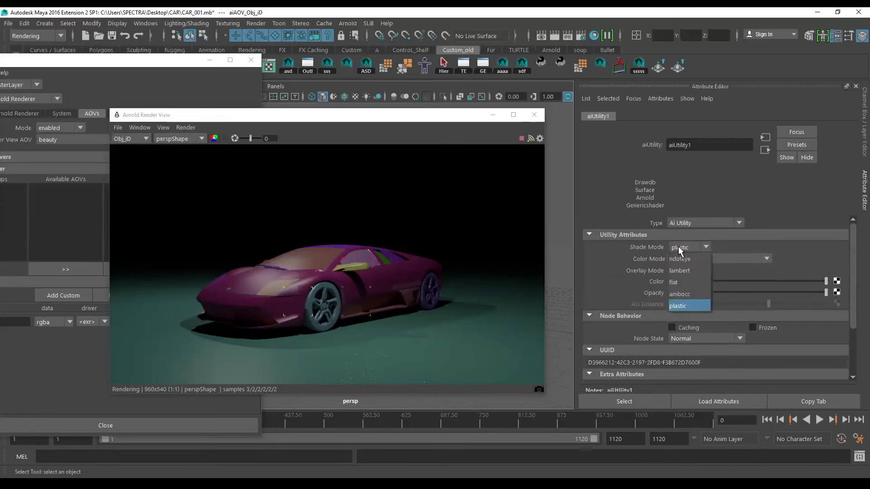
left_click(683, 281)
scroll(643, 335, "down", 2)
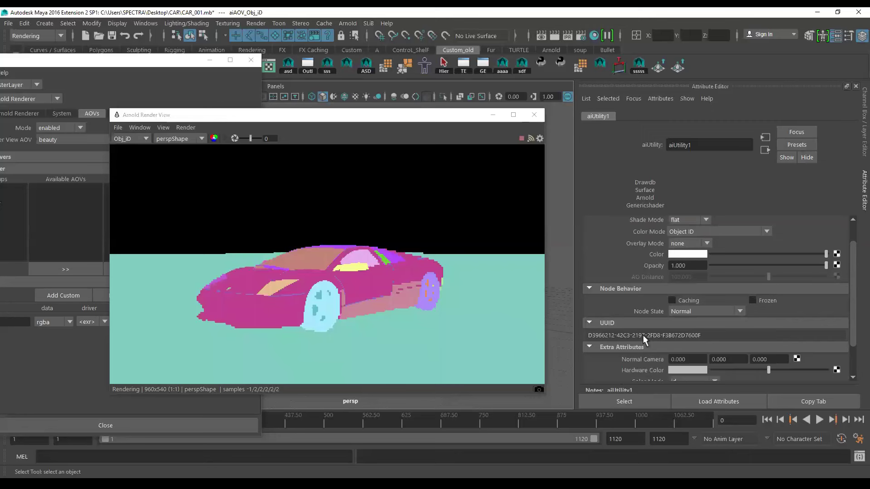
scroll(643, 335, "down", 3)
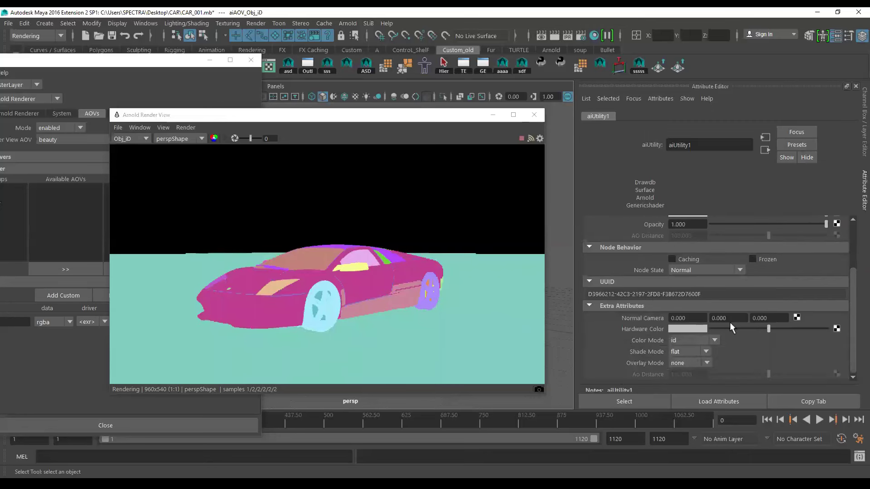
Step: Leave shade and overlay modes unchanged, and try colour modes obj and color
left_click(686, 351)
left_click(717, 357)
left_click(690, 360)
left_click(690, 361)
left_click(684, 341)
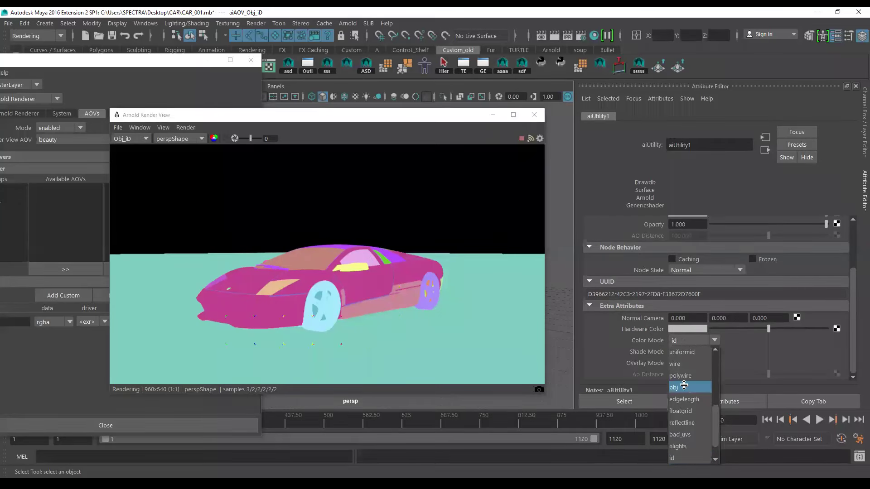
left_click(683, 385)
left_click(684, 341)
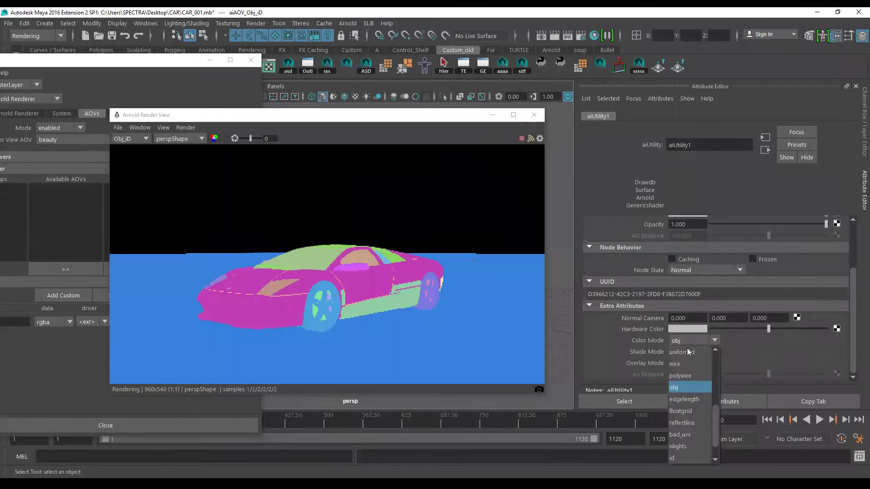
scroll(691, 359, "up", 3)
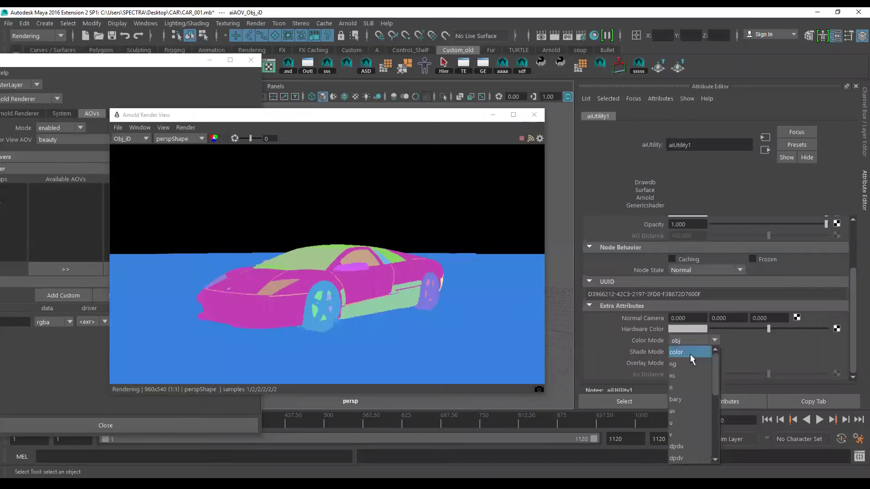
left_click(689, 354)
Step: Try the ng, ns and n normal colour modes on the render
left_click(683, 341)
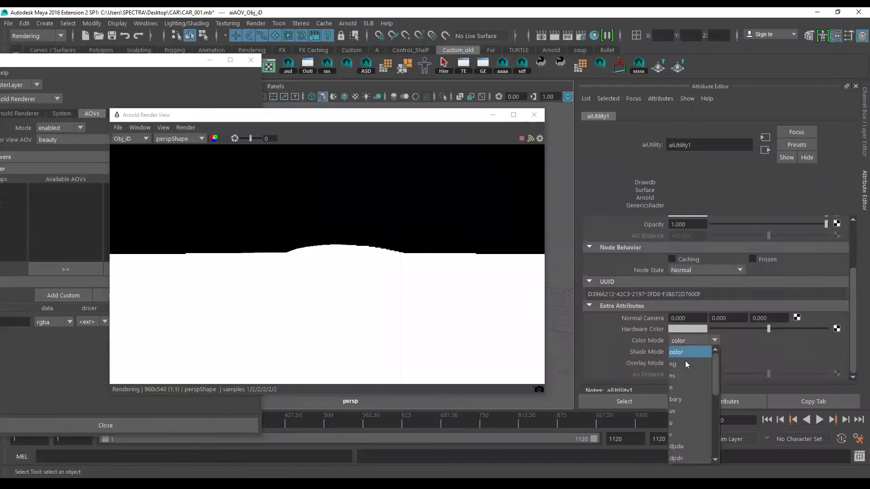
left_click(686, 364)
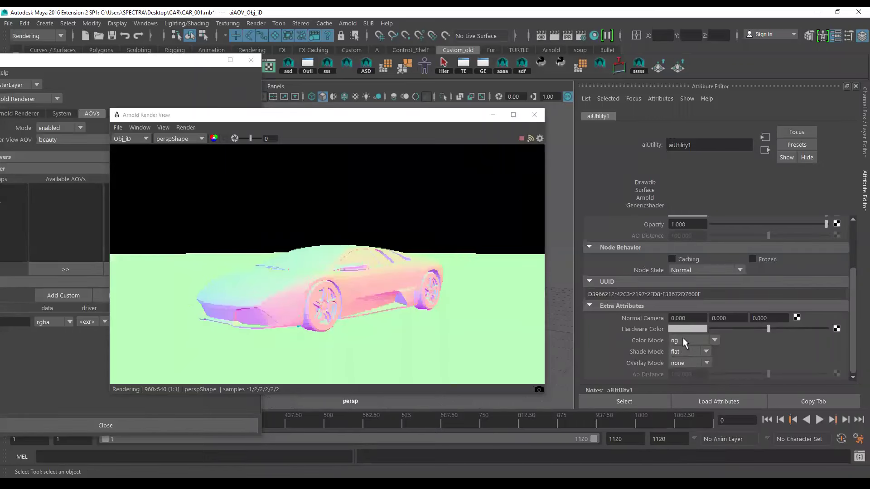
left_click(683, 340)
left_click(684, 374)
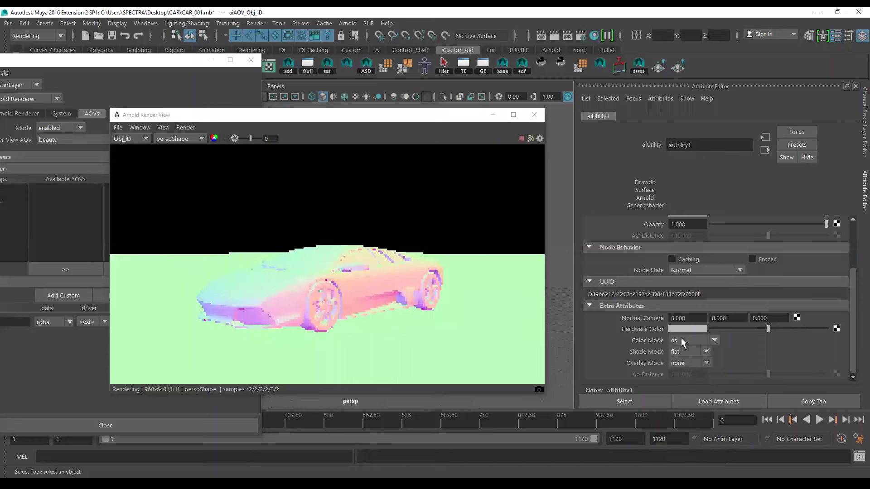
left_click(681, 339)
left_click(685, 386)
Step: Try bary and uv, return colour mode to id, and move the Render View aside
left_click(686, 340)
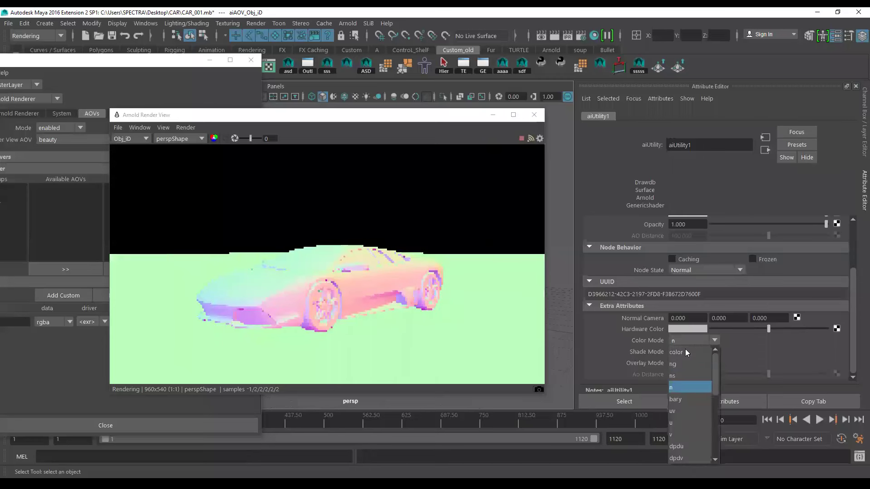
left_click(685, 399)
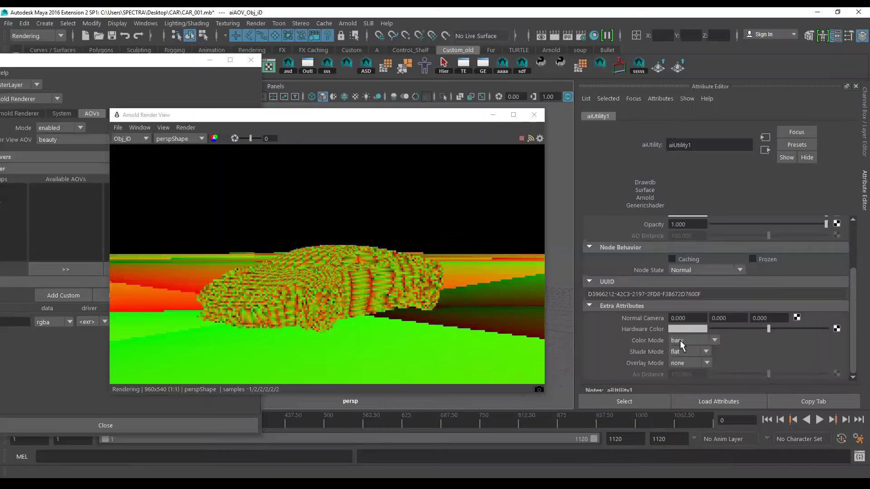
left_click(680, 341)
left_click(685, 412)
left_click(684, 339)
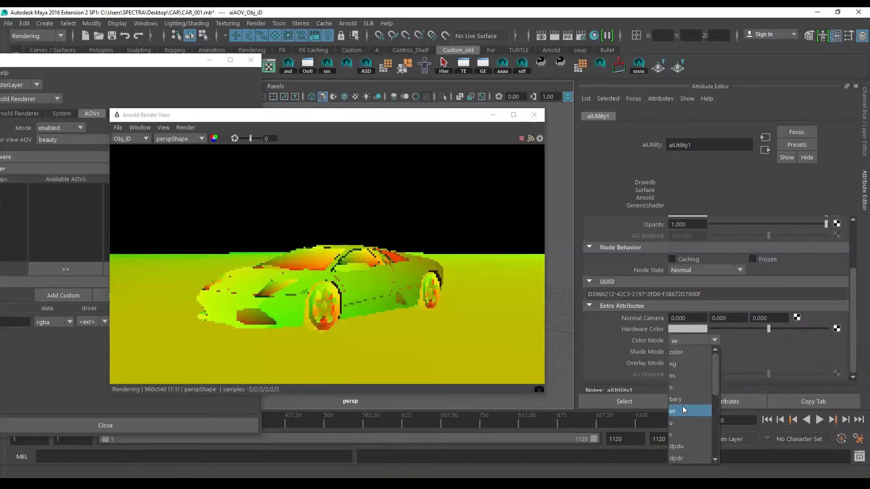
scroll(683, 406, "down", 4)
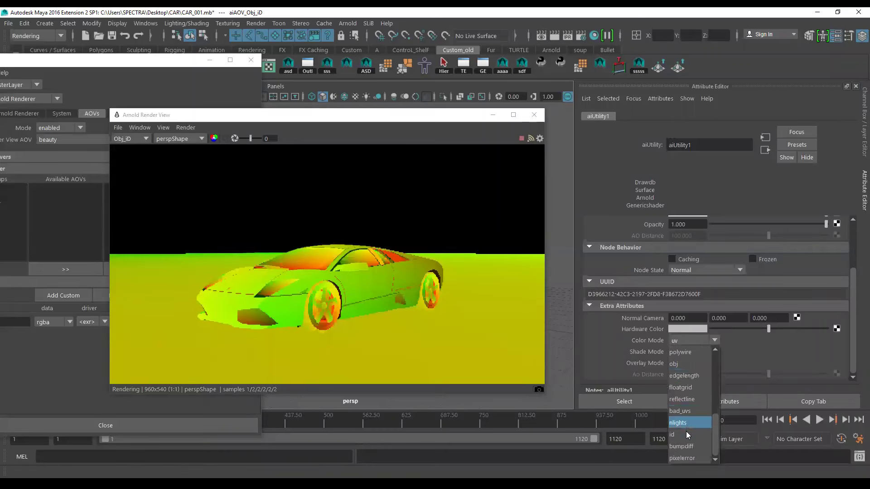
left_click(686, 433)
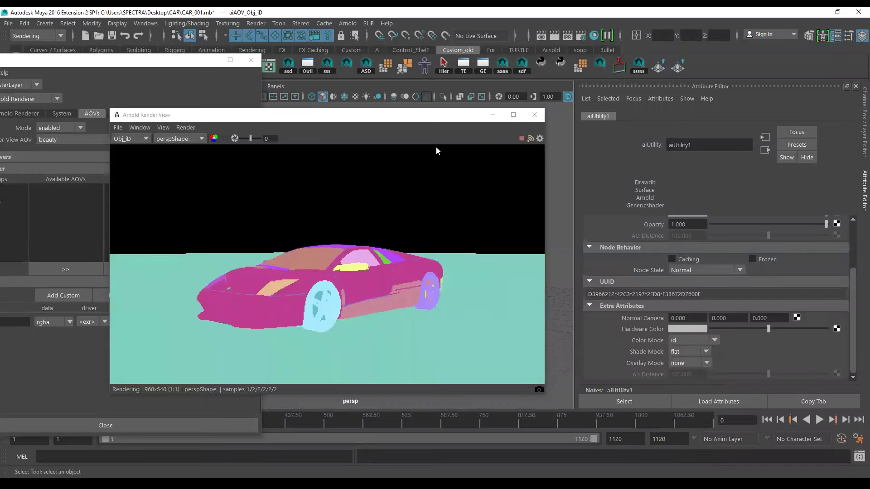
left_click(399, 124)
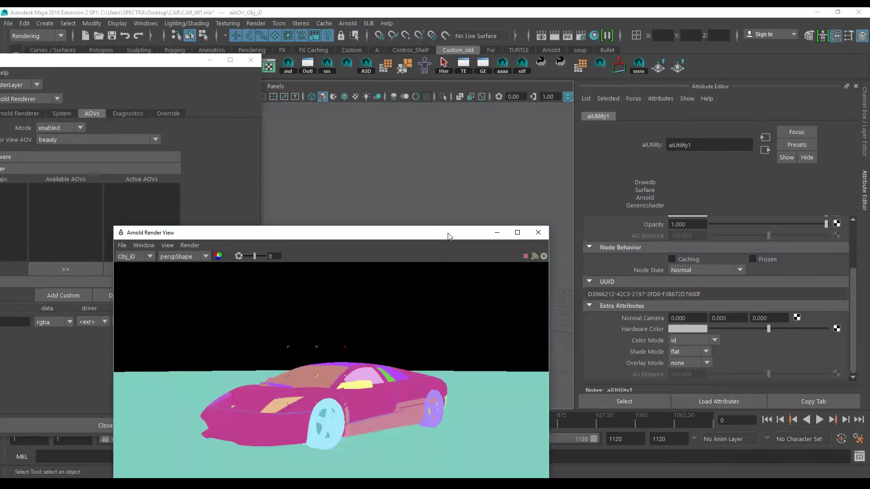
left_click_drag(446, 236, 223, 136)
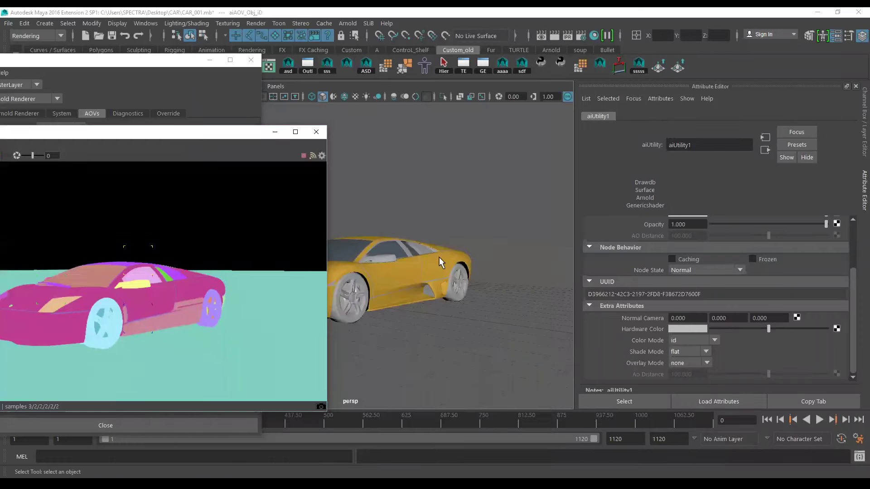
Step: Select the front bumper and inspect its aiStandard8, 9 and 10 material settings
left_click(439, 257)
left_click(852, 115)
left_click(852, 115)
left_click(852, 115)
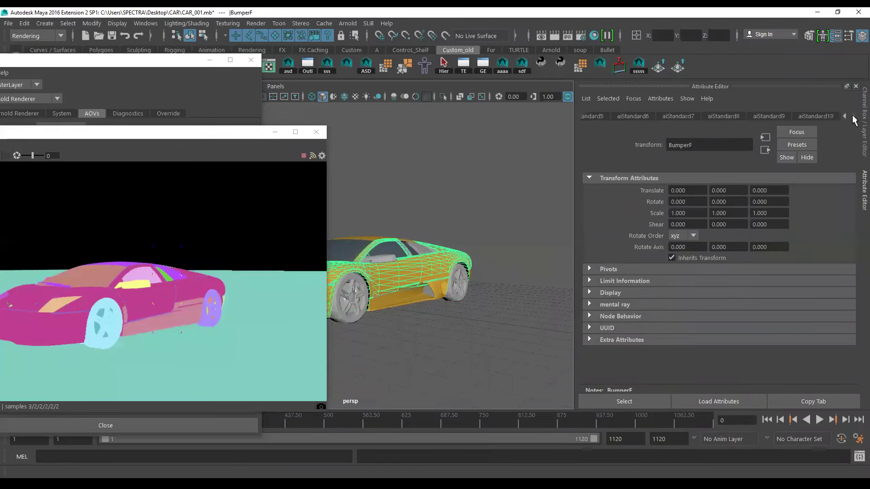
left_click(809, 116)
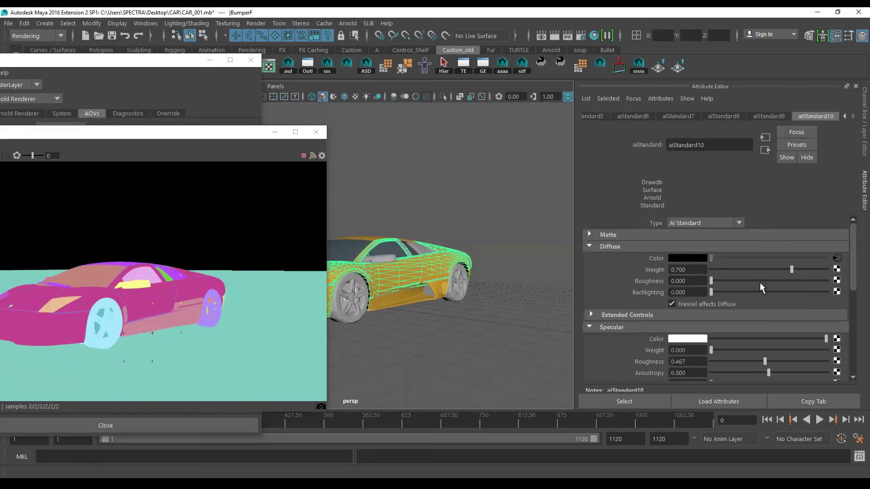
left_click(735, 113)
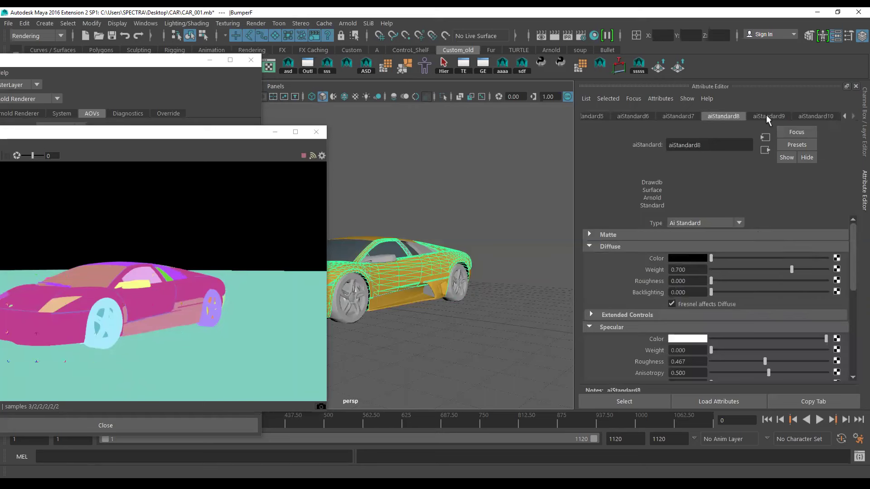
left_click(765, 115)
scroll(648, 342, "down", 2)
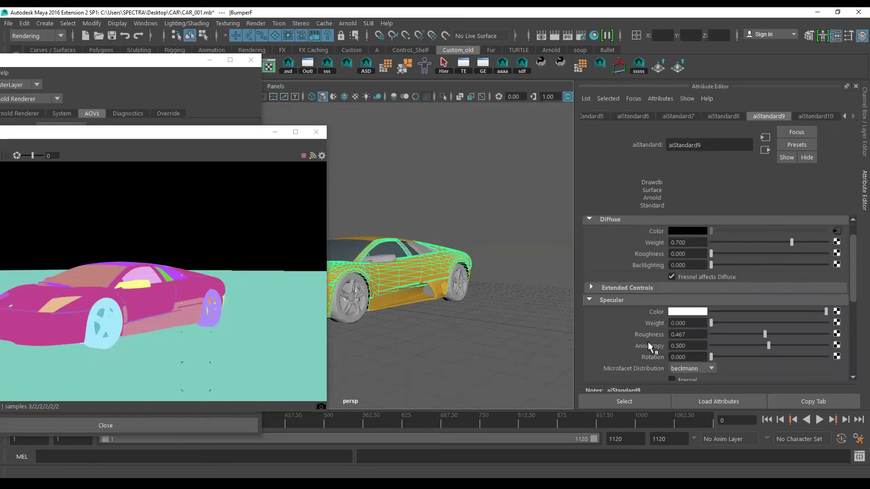
scroll(647, 342, "down", 2)
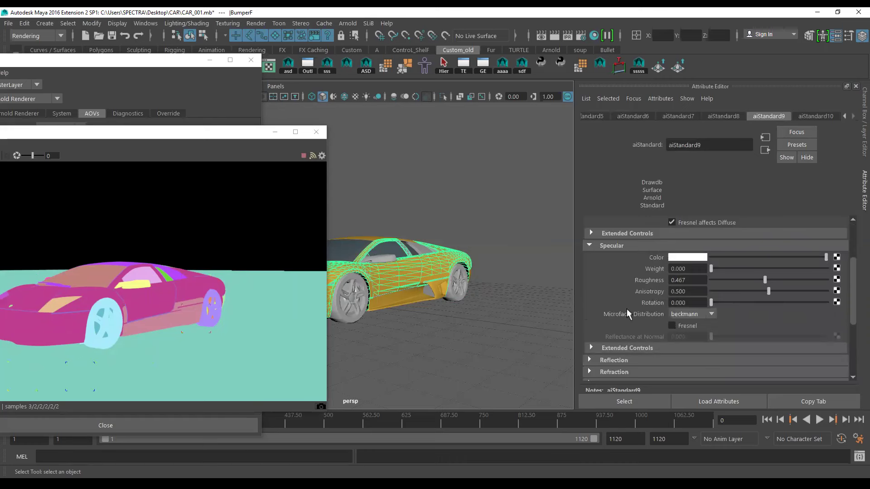
scroll(415, 279, "up", 1)
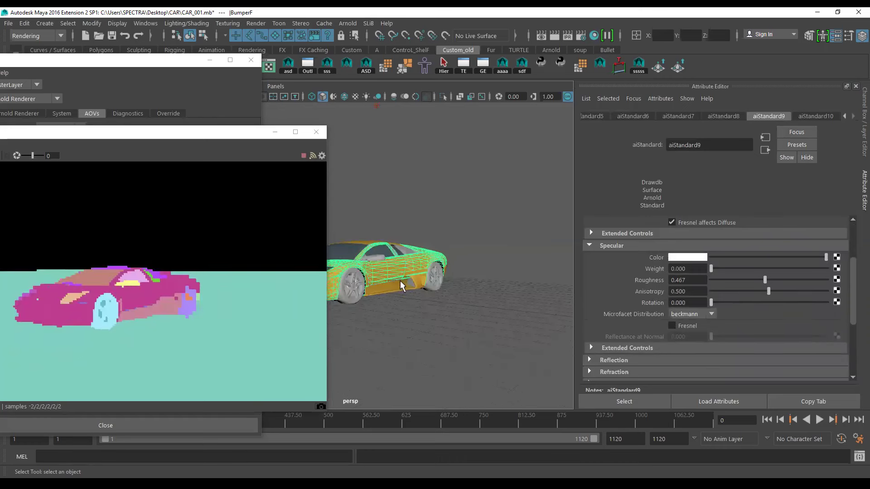
scroll(401, 281, "up", 2)
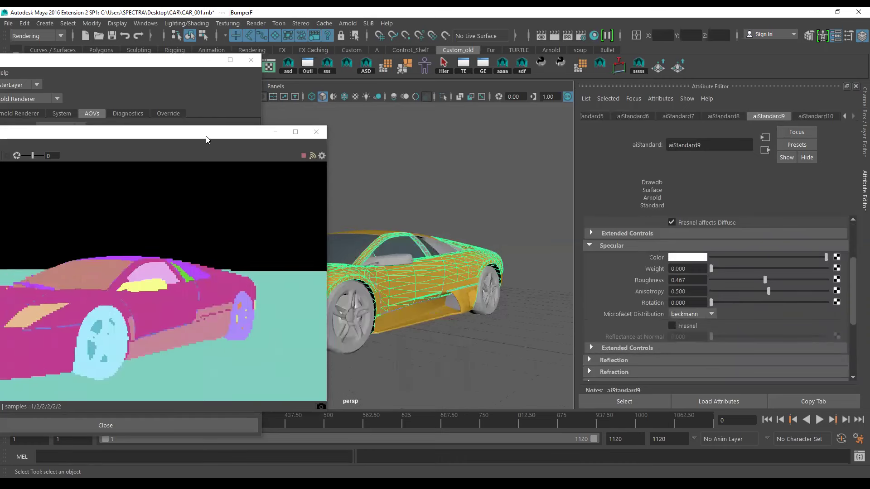
Step: Orbit to a frontal view, reposition the live render, and open its pass list
left_click_drag(205, 135, 187, 129)
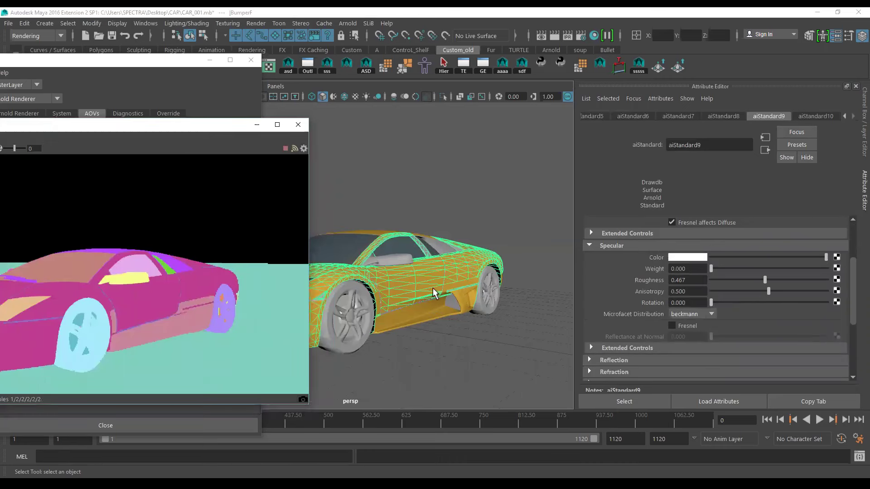
left_click_drag(425, 319, 466, 323, "alt")
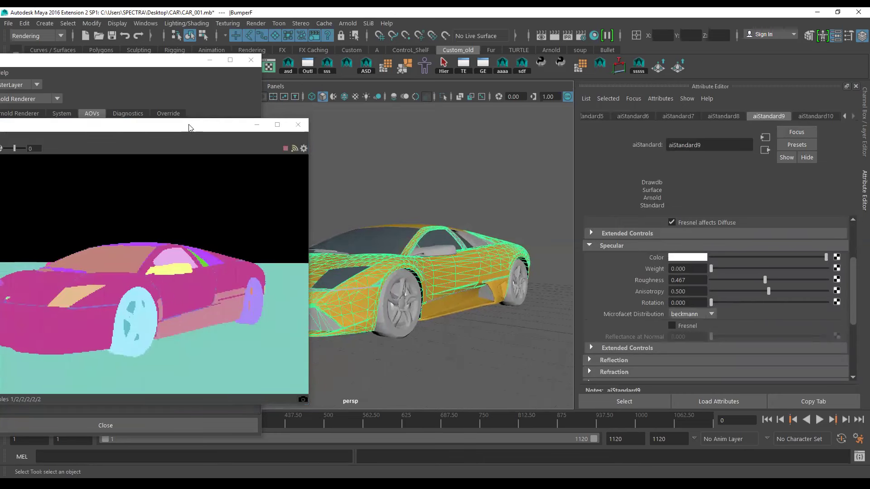
left_click_drag(189, 128, 390, 90)
left_click(93, 111)
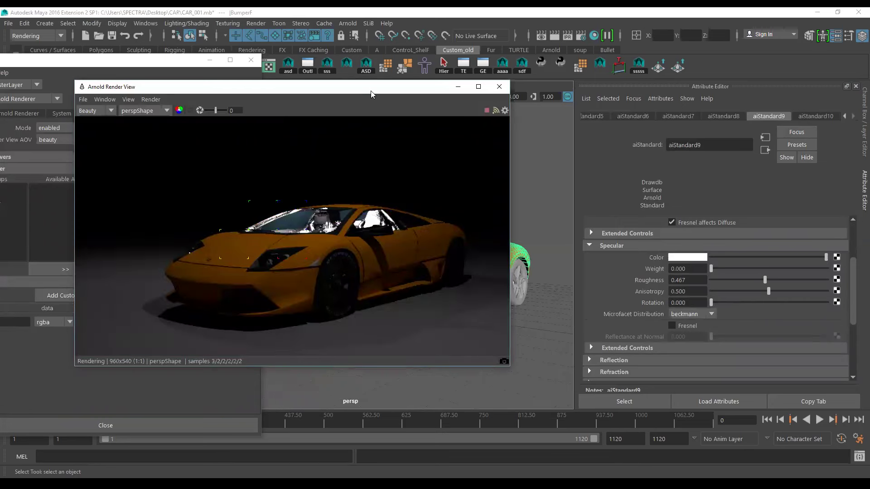
Step: Move the live render aside, deselect the car, pan the view, and bring up the hotbox
left_click_drag(371, 90, 404, 350)
left_click(442, 186)
middle_click_drag(465, 291, 417, 272, "alt")
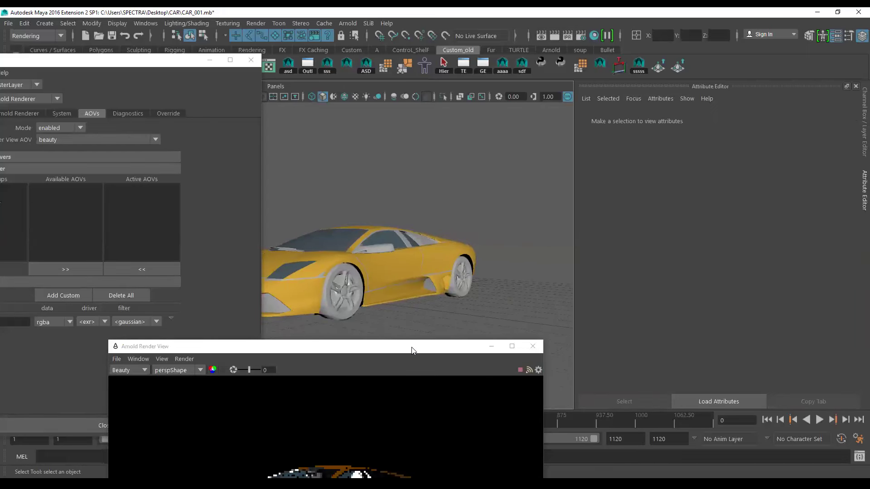
left_click_drag(411, 350, 343, 170)
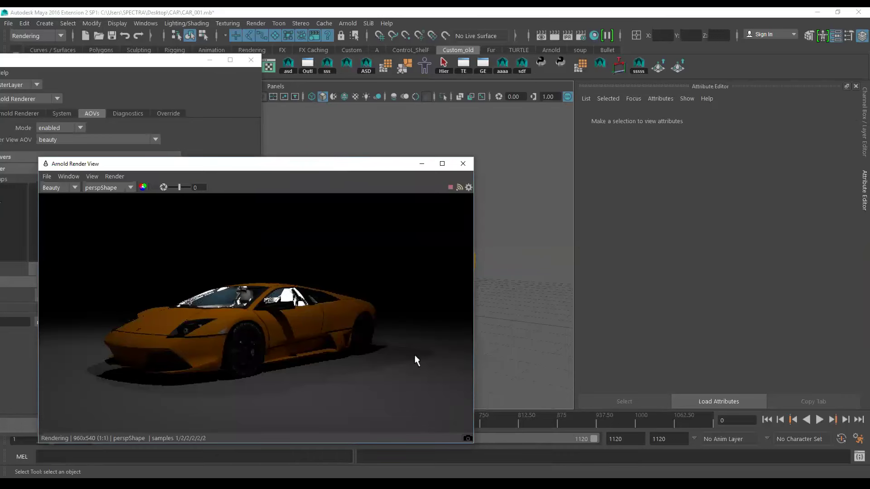
key("space")
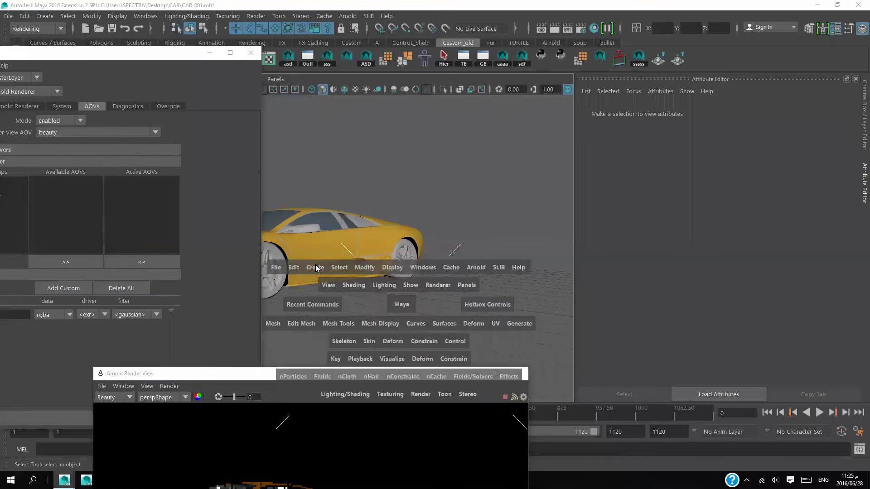
Step: Create polygon cube pCube1 on the grid beside the car and reposition the Render View to show it
left_click(315, 267)
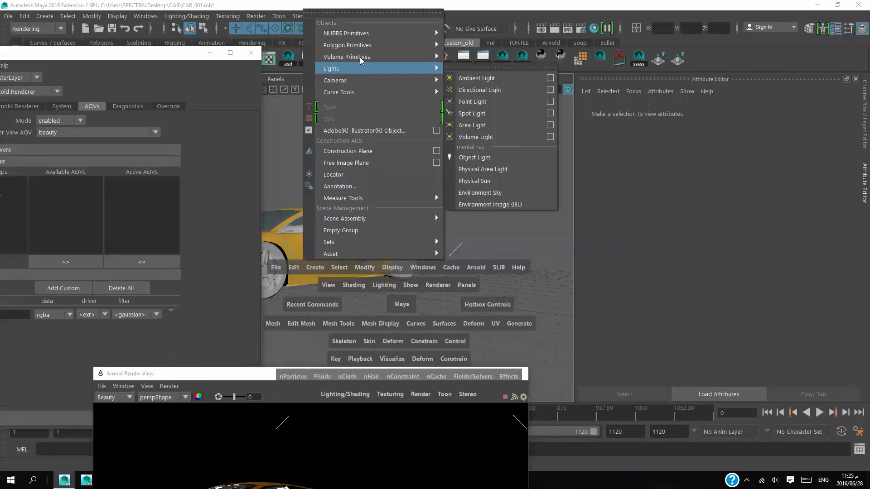
mouse_move(347, 45)
left_click(473, 58)
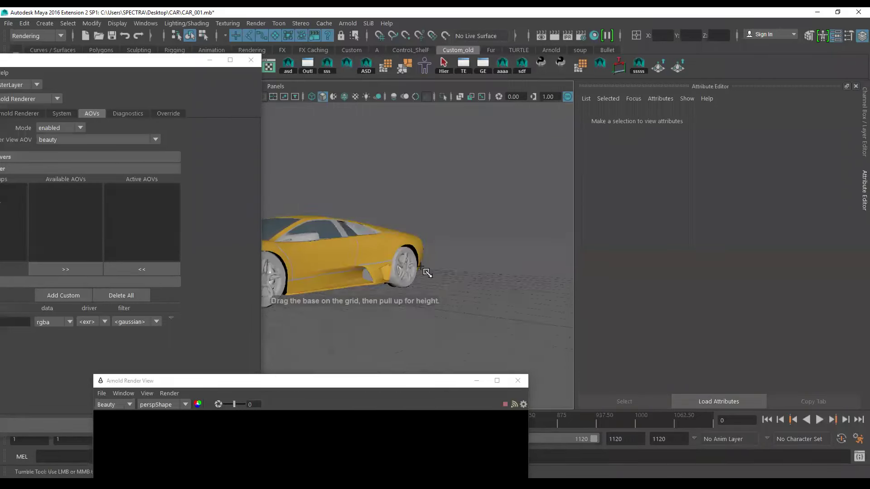
left_click(388, 330)
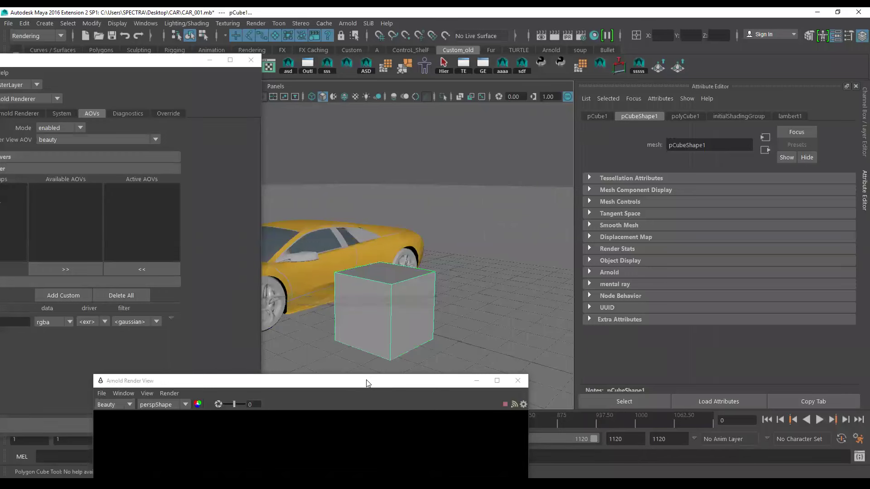
left_click_drag(368, 383, 308, 114)
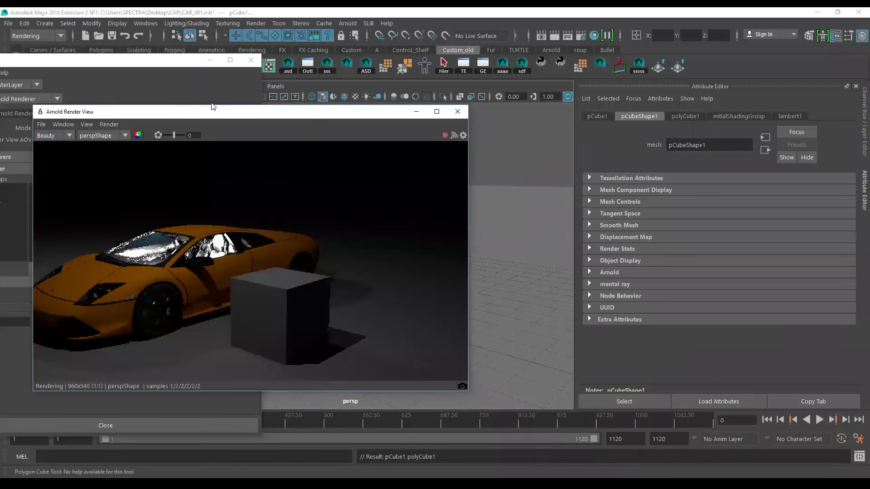
left_click_drag(212, 107, 113, 97)
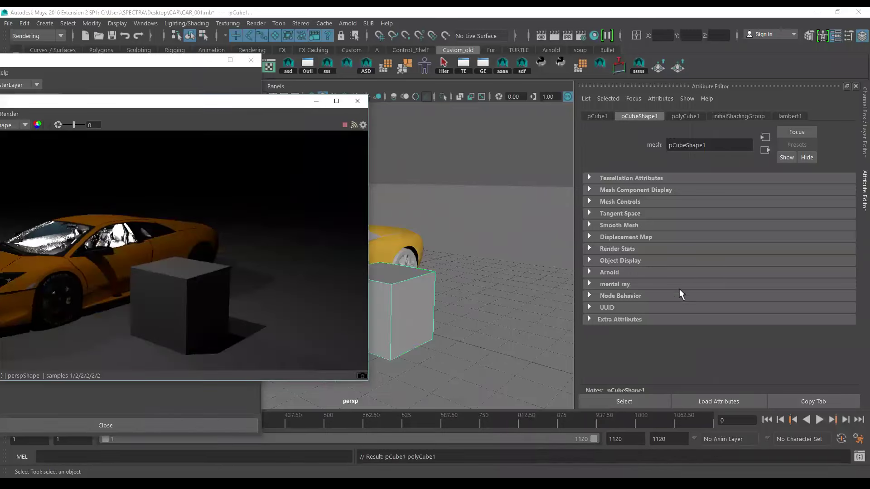
Step: In pCubeShape1's Arnold settings, keep the polymesh translator and set Subdivision Type to catclark
left_click(618, 272)
scroll(649, 312, "down", 2)
left_click(688, 259)
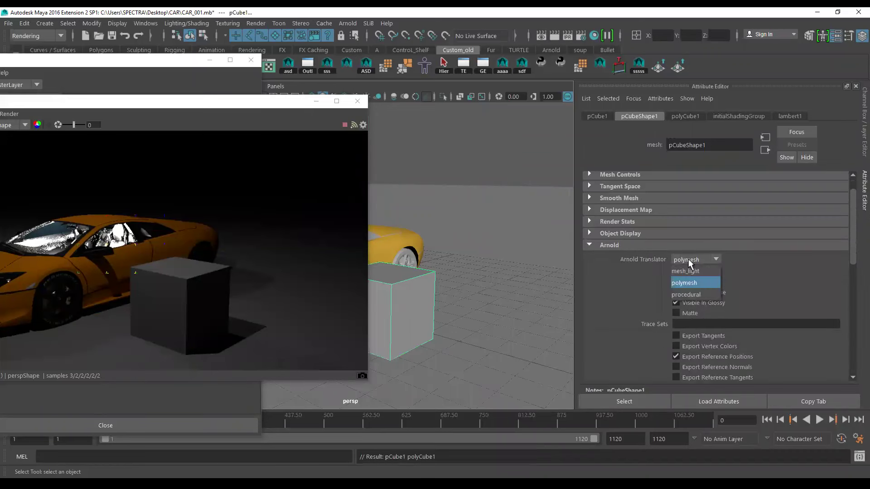
left_click(688, 259)
scroll(621, 284, "down", 5)
scroll(621, 284, "down", 3)
scroll(621, 284, "down", 1)
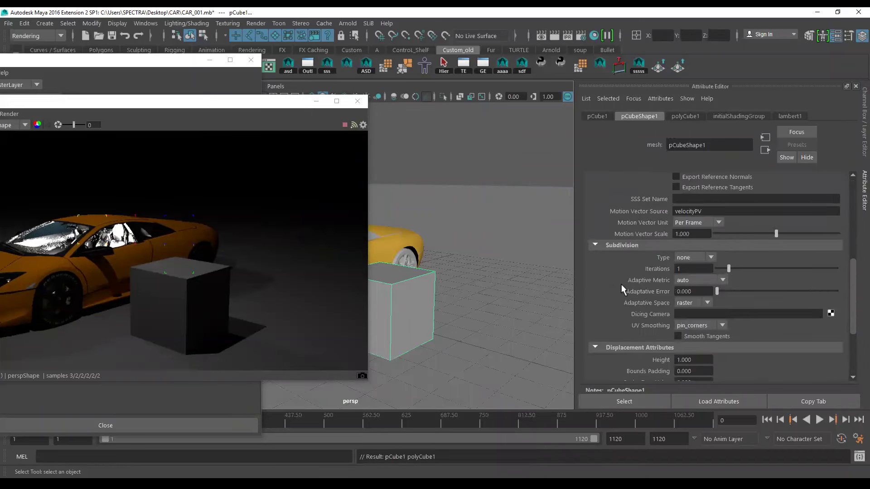
left_click(686, 256)
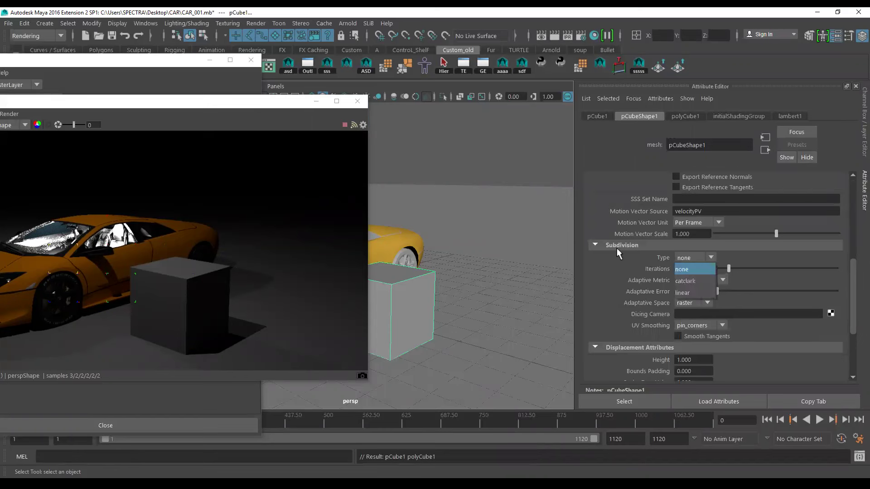
left_click(694, 280)
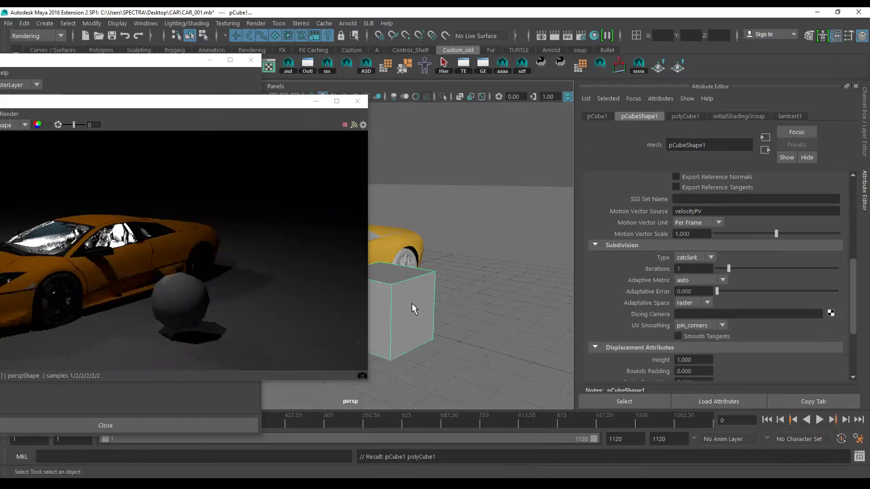
Step: Dolly in on the cube, select the front bumper BumperF, and move the Render View aside
left_click_drag(422, 311, 431, 312, "alt")
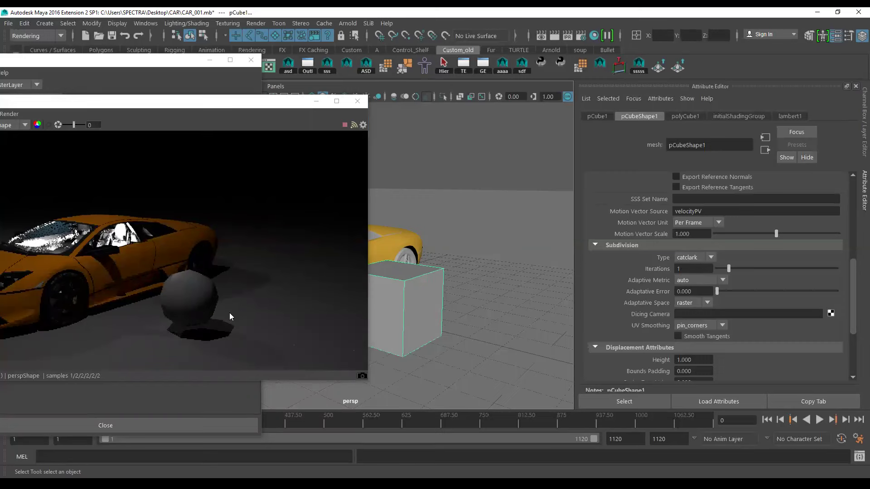
right_click_drag(488, 338, 501, 316, "alt")
middle_click_drag(501, 316, 501, 301, "alt")
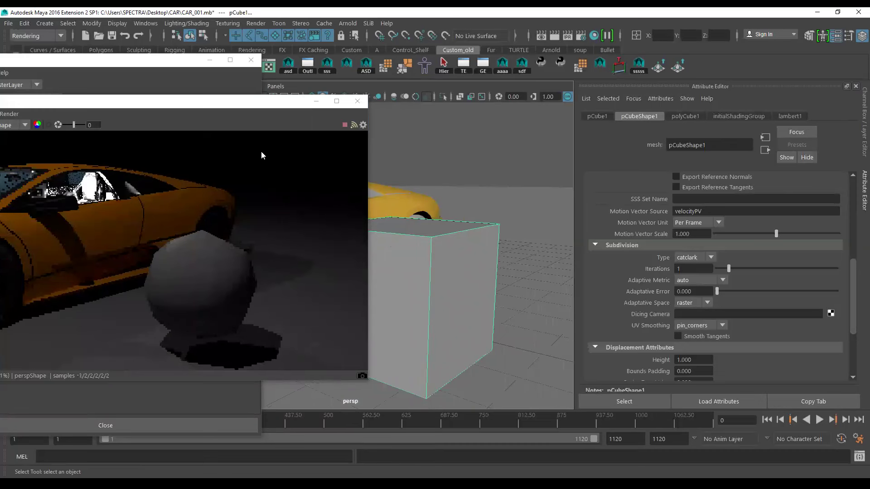
left_click(402, 194)
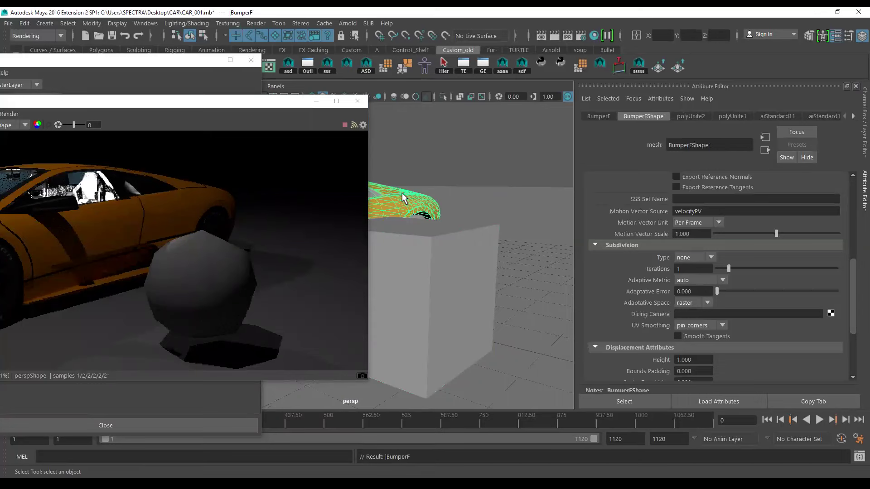
left_click_drag(234, 106, 546, 107)
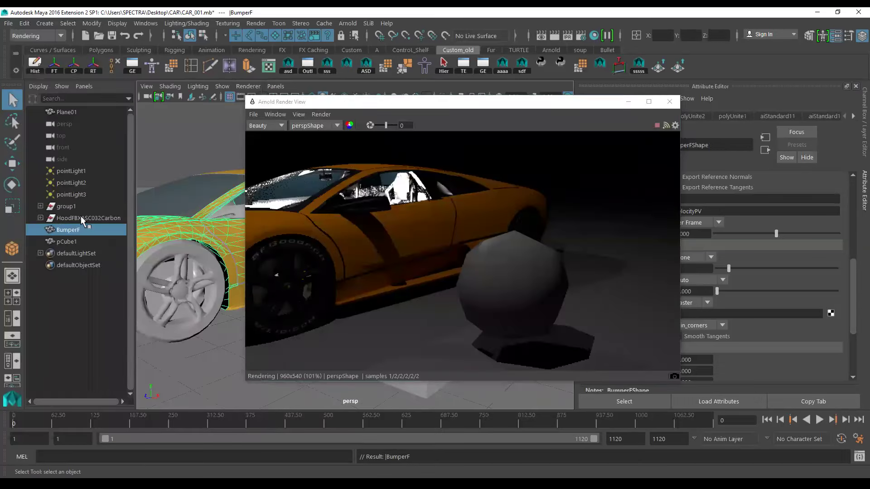
Step: Delete group1 from the Outliner so only the cube remains, then shift the Render View left
left_click(81, 215)
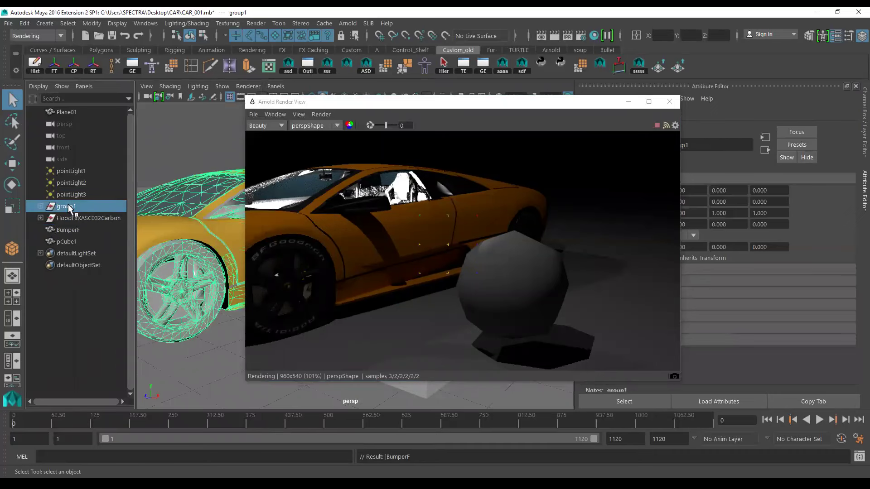
key("Delete")
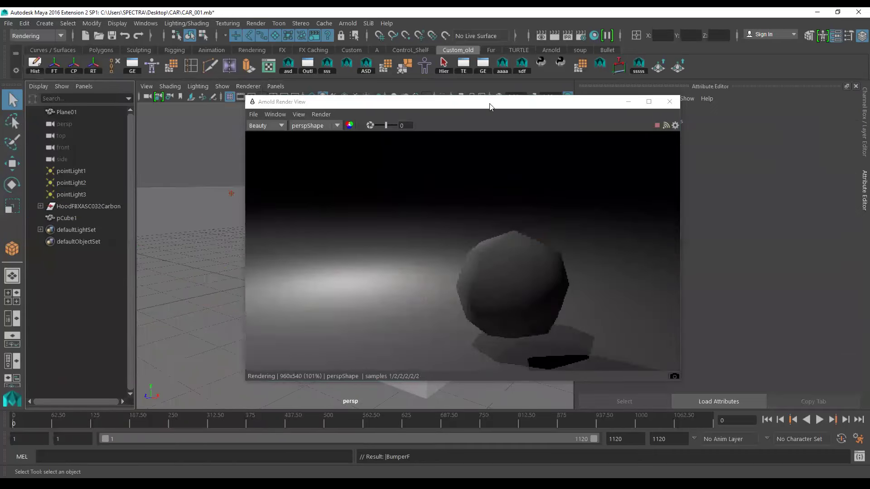
left_click_drag(444, 101, 183, 100)
Step: Set pCube1's Subdivision Iterations to 3, then toggle viewport smooth preview on and off
left_click(480, 274)
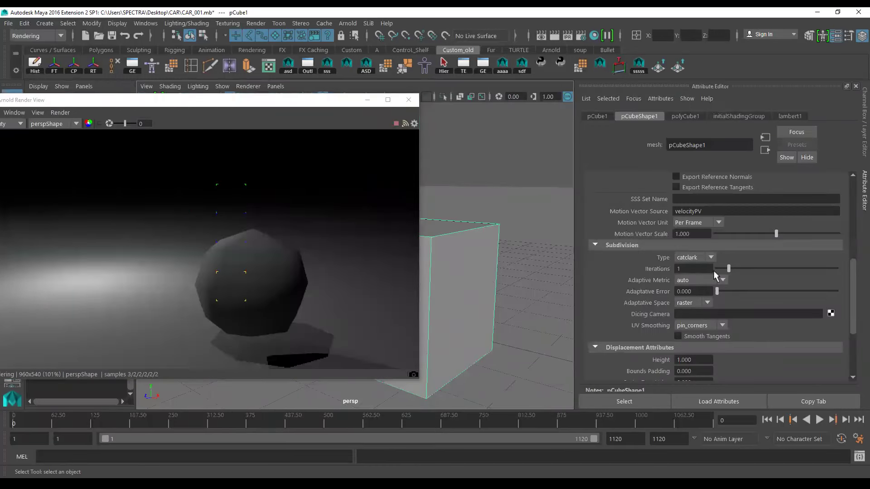
left_click_drag(729, 268, 741, 268)
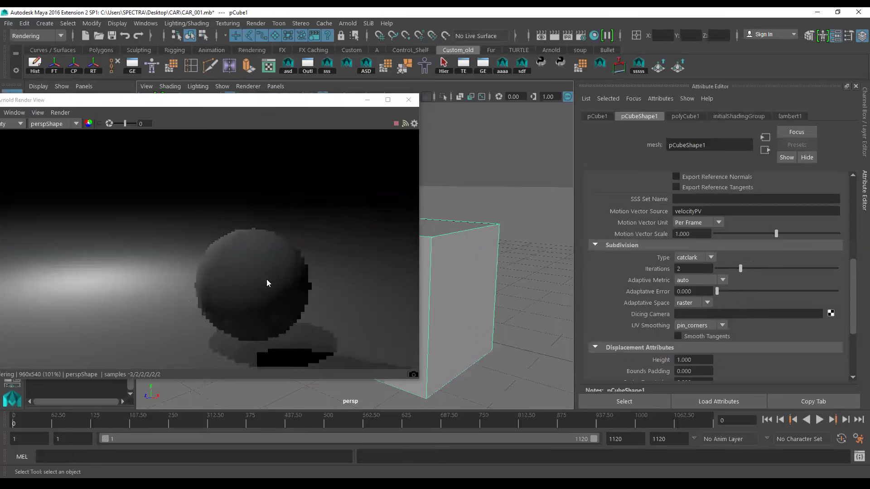
left_click(750, 268)
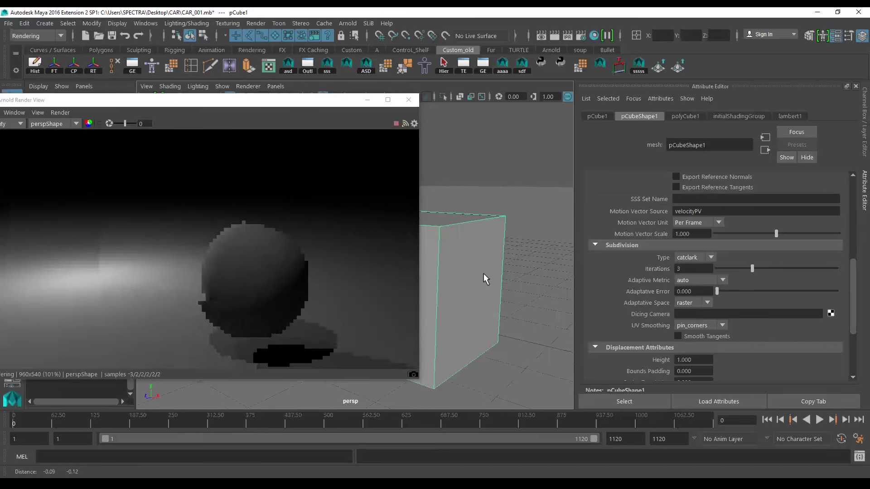
key("3")
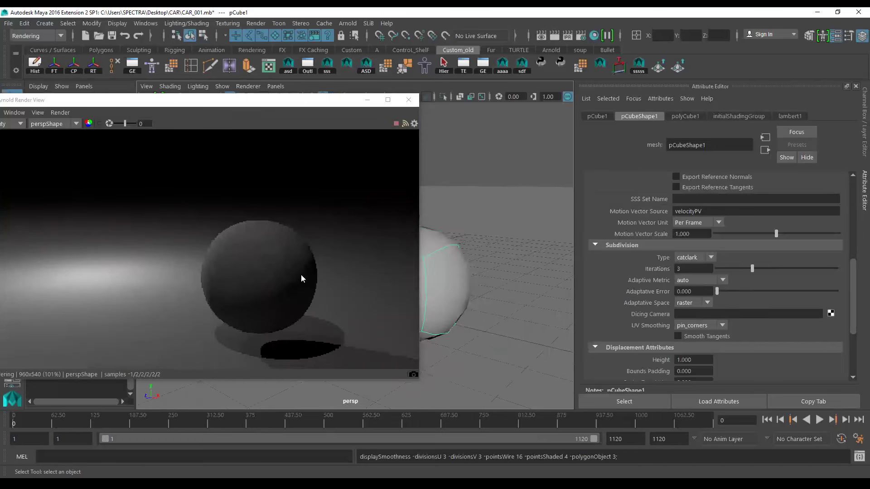
key("1")
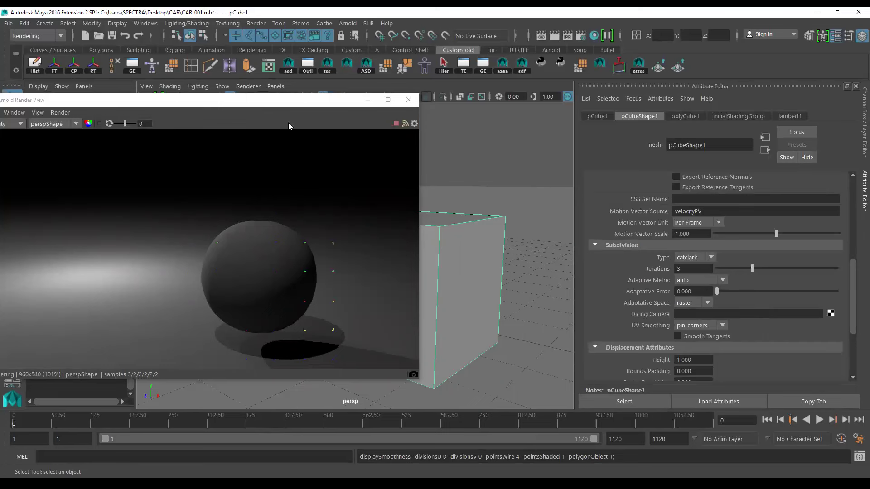
Step: Pull back and orbit the perspective view on the cube, with the Arnold render preview moved aside
right_click_drag(467, 290, 456, 281, "alt")
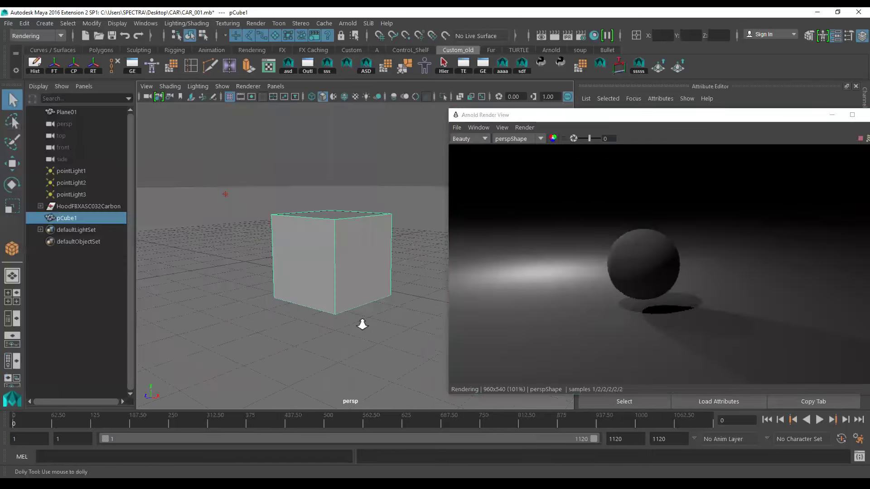
left_click_drag(361, 322, 355, 318, "alt")
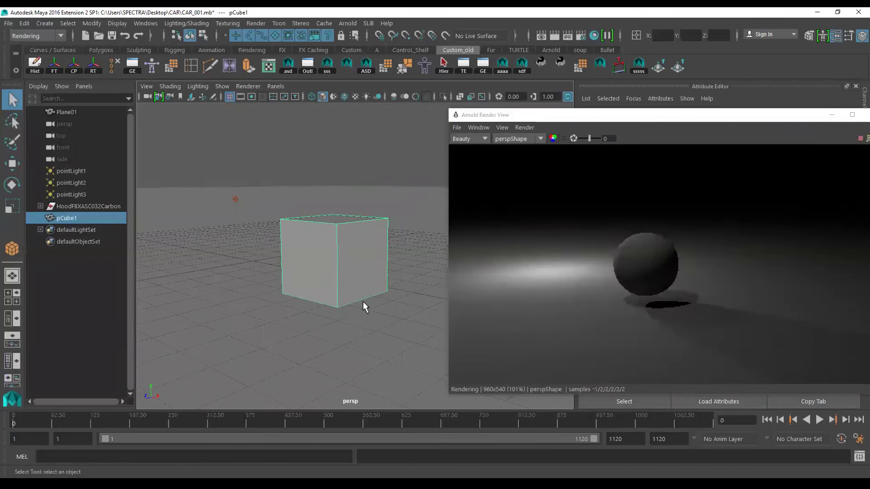
left_click_drag(363, 306, 382, 306, "alt")
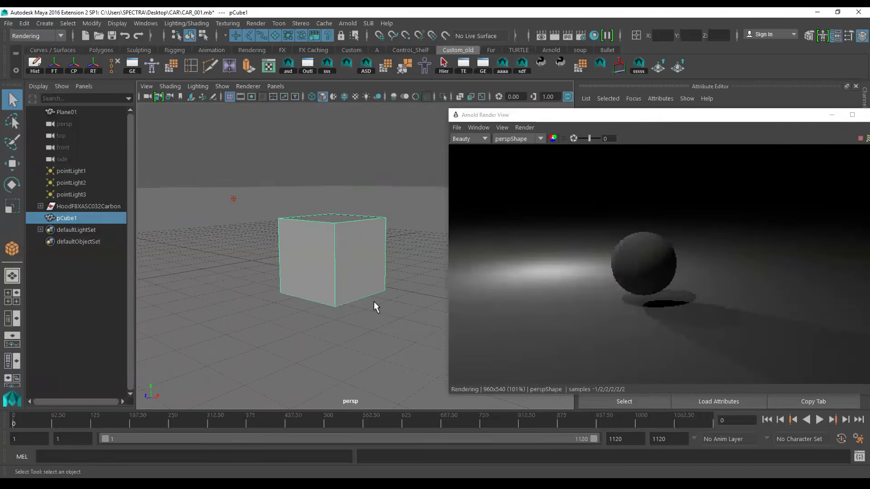
mouse_move(372, 338)
left_mouse_down("alt")
mouse_move(352, 319)
mouse_move(363, 324)
left_mouse_up("alt")
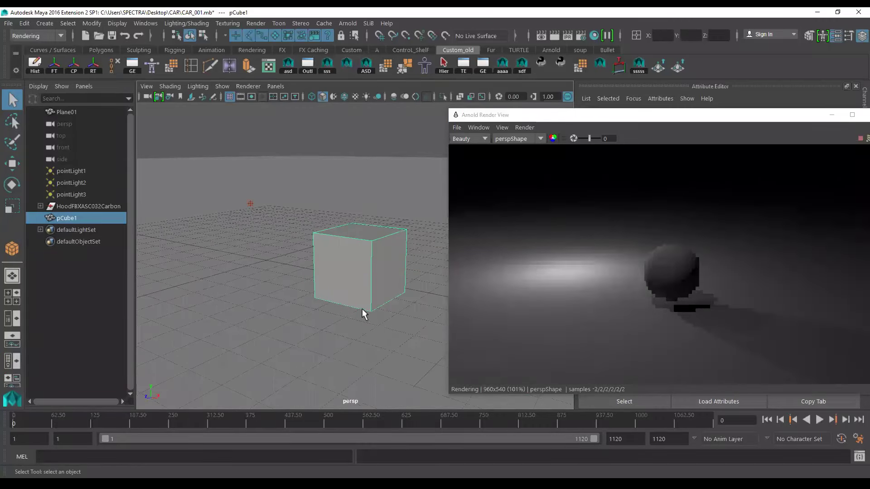
Step: Create a polygon plane on the grid
key("space")
left_click_drag(276, 267, 352, 111)
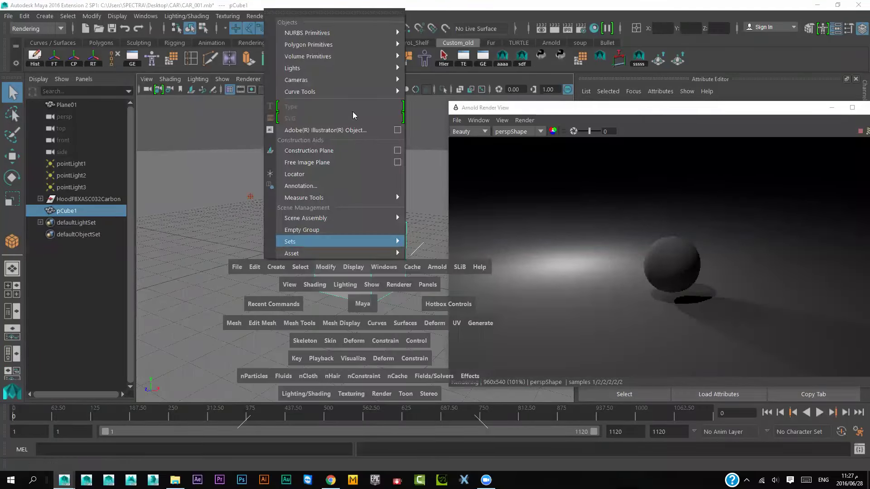
mouse_move(308, 44)
left_click(447, 101)
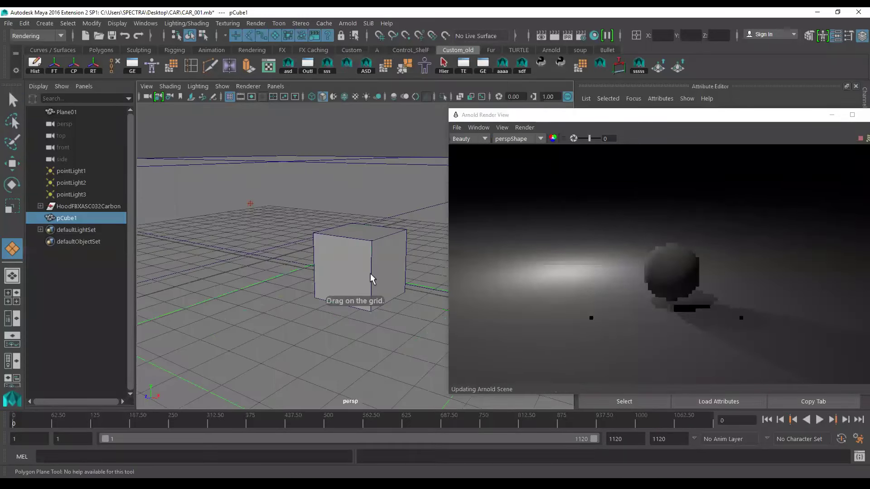
left_click_drag(372, 278, 330, 283)
Step: Move the plane high above the cube, moving the render preview out of the way
key("w")
left_click_drag(335, 158, 287, 183)
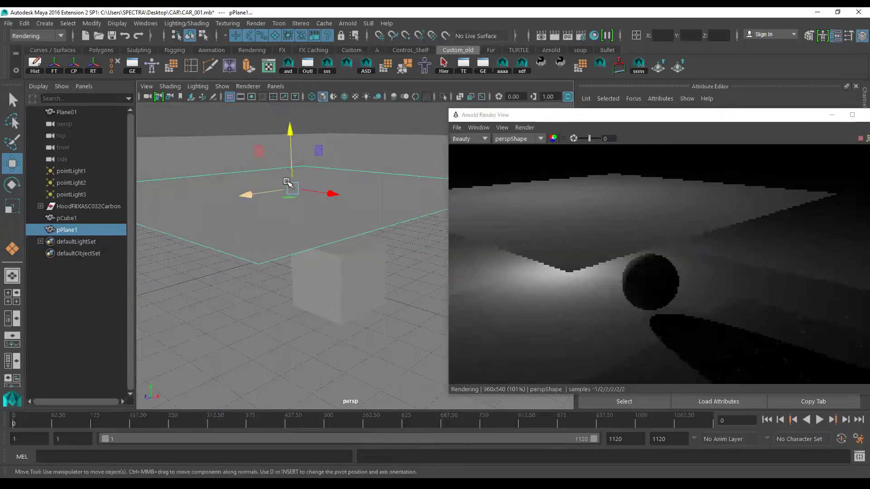
left_click_drag(253, 262, 278, 270, "alt")
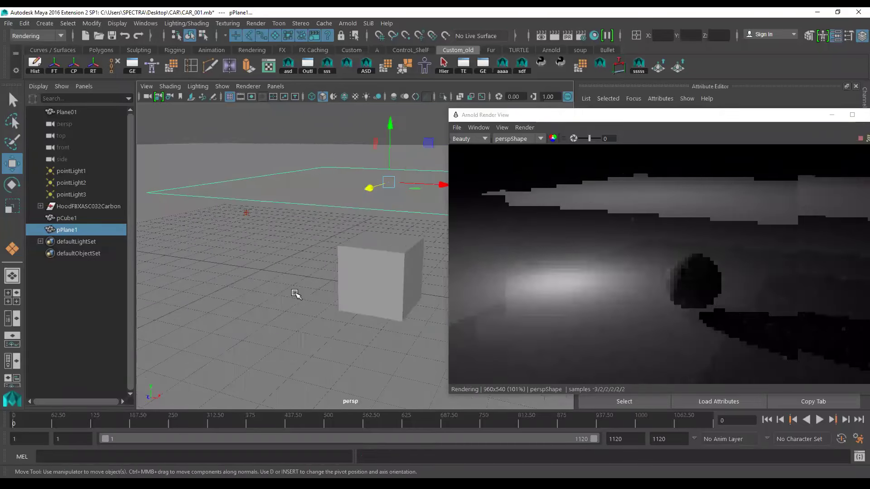
left_click_drag(635, 120, 588, 155)
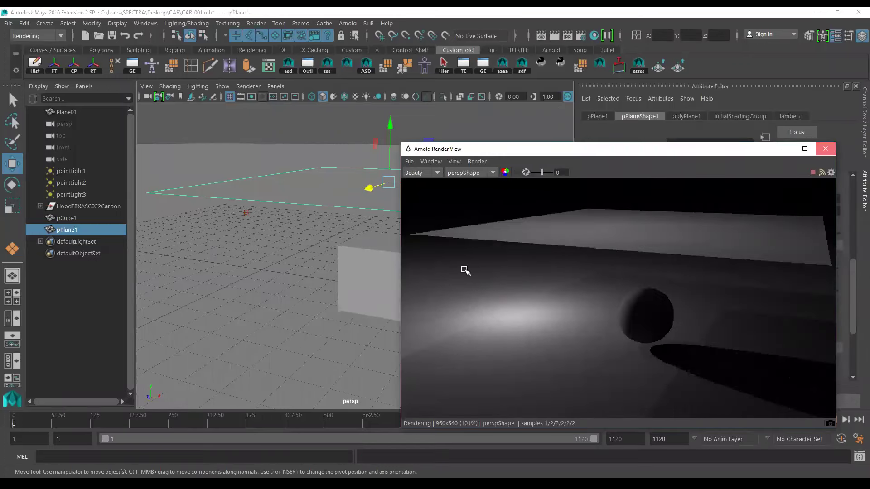
mouse_move(415, 300)
left_mouse_down("alt")
mouse_move(403, 291)
mouse_move(396, 198)
left_mouse_up("alt")
left_click_drag(371, 156, 371, 138)
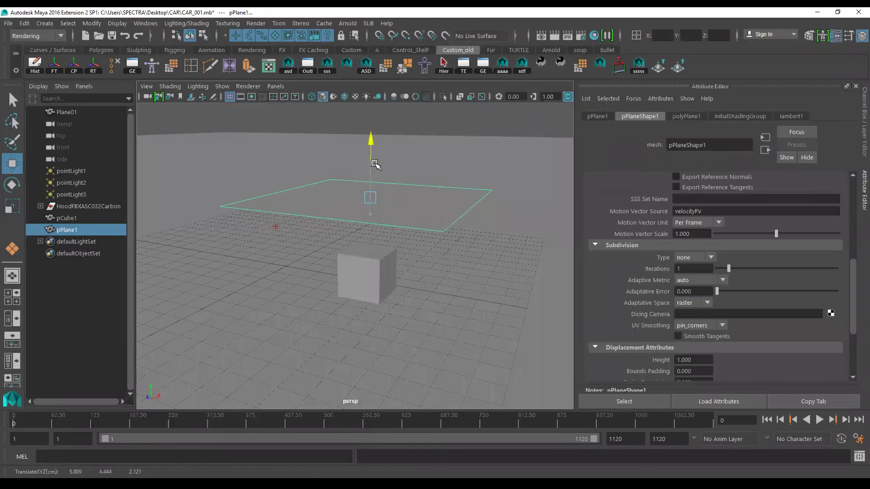
Step: Set the plane's Subdivisions Width and Height both to 50 in the Channel Box
left_click(861, 139)
scroll(774, 263, "down", 2)
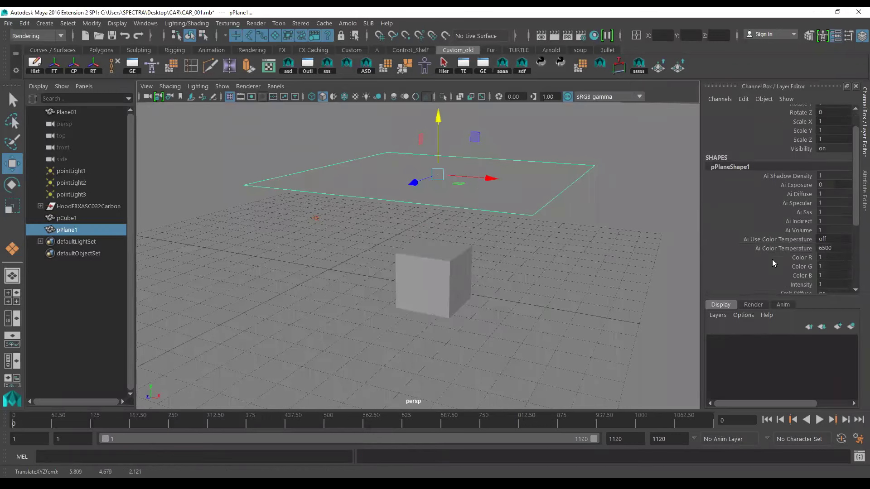
scroll(766, 267, "down", 2)
scroll(756, 270, "down", 1)
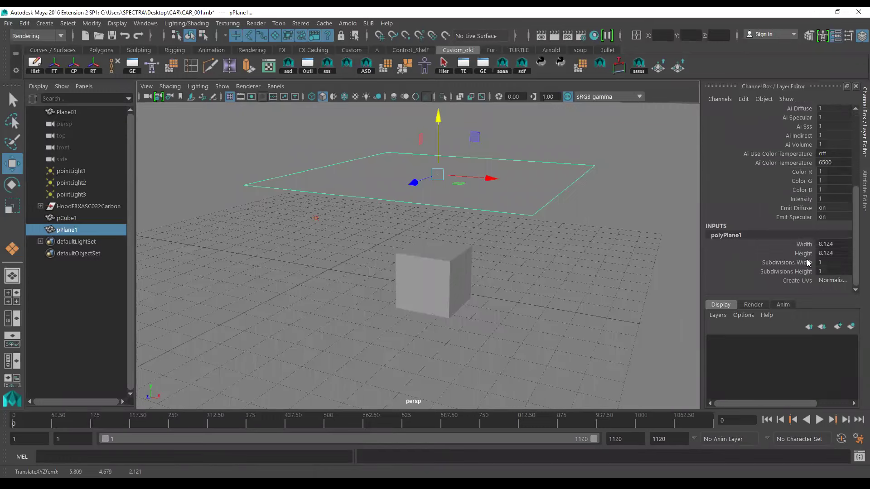
left_click_drag(809, 263, 807, 272)
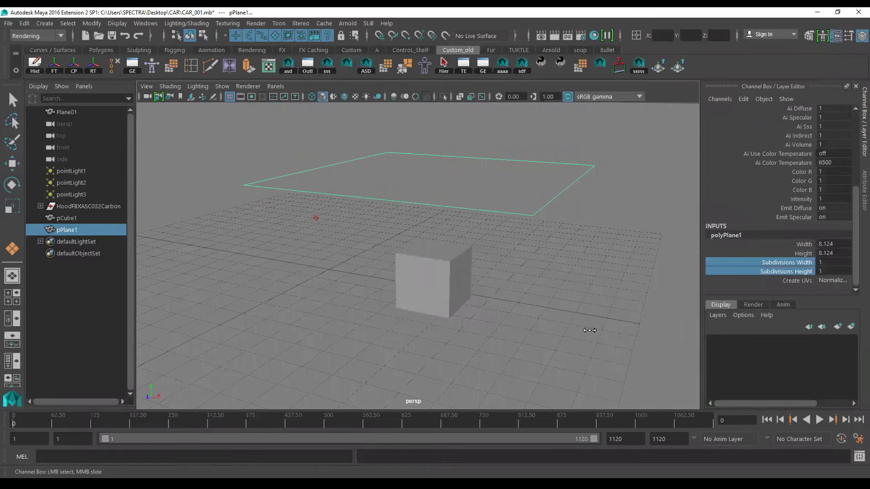
middle_click_drag(589, 330, 656, 331)
mouse_move(547, 301)
left_mouse_down("alt")
mouse_move(573, 297)
mouse_move(536, 301)
mouse_move(561, 313)
left_mouse_up("alt")
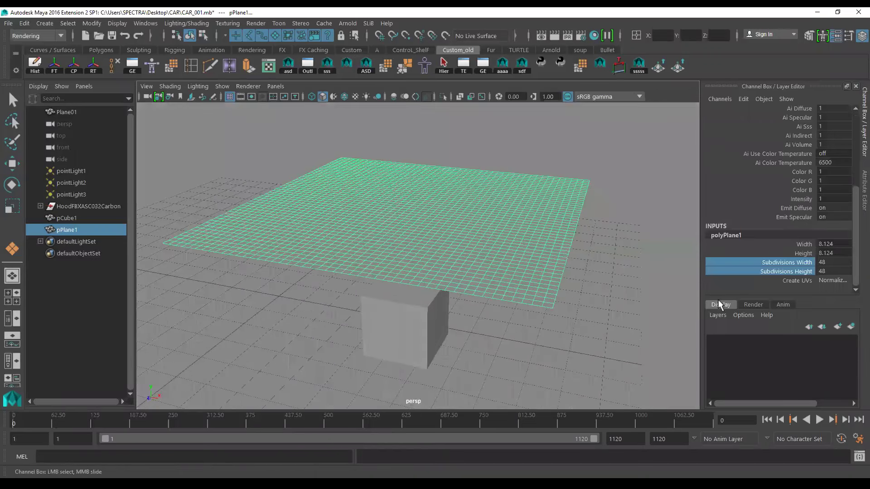
left_click(832, 271)
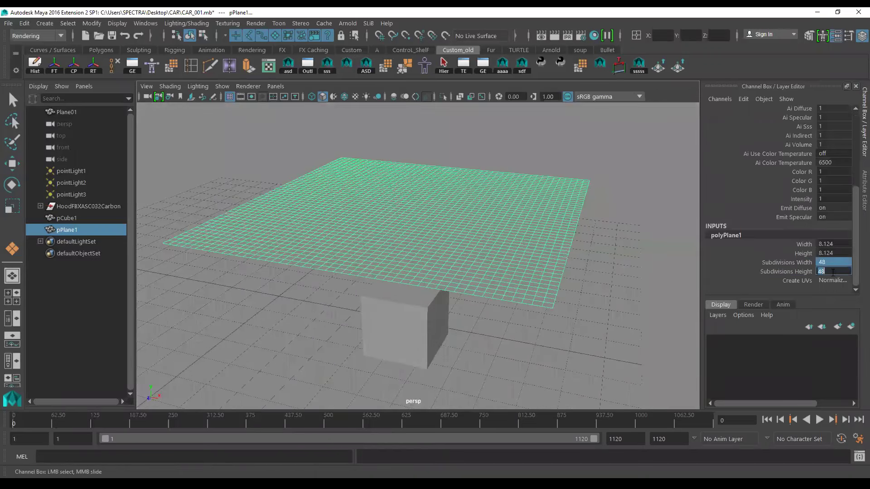
type("50")
key("Return")
left_click_drag(520, 334, 541, 274, "alt")
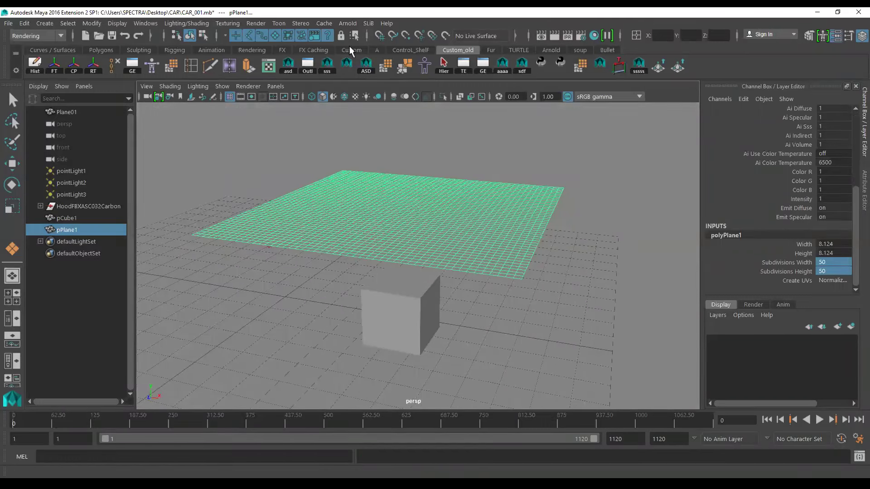
left_click(285, 51)
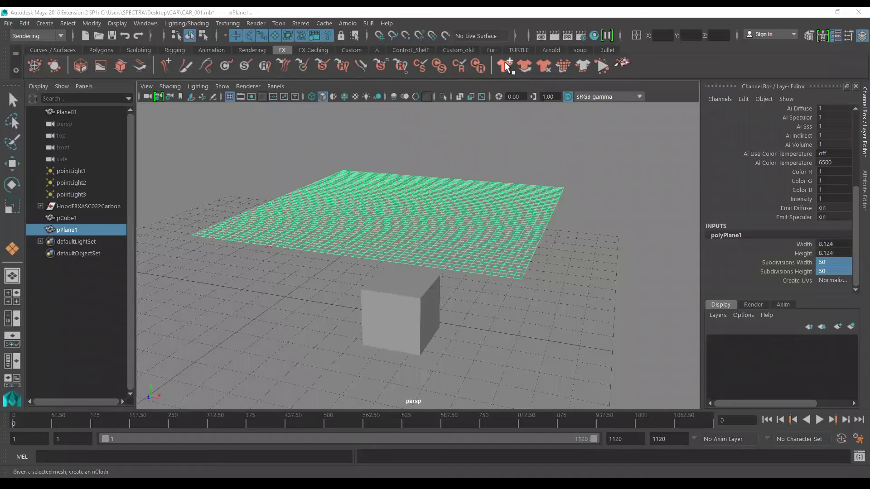
Step: Convert pPlane1 to nCloth and assign it a new Arnold aiStandard material
left_click(506, 67)
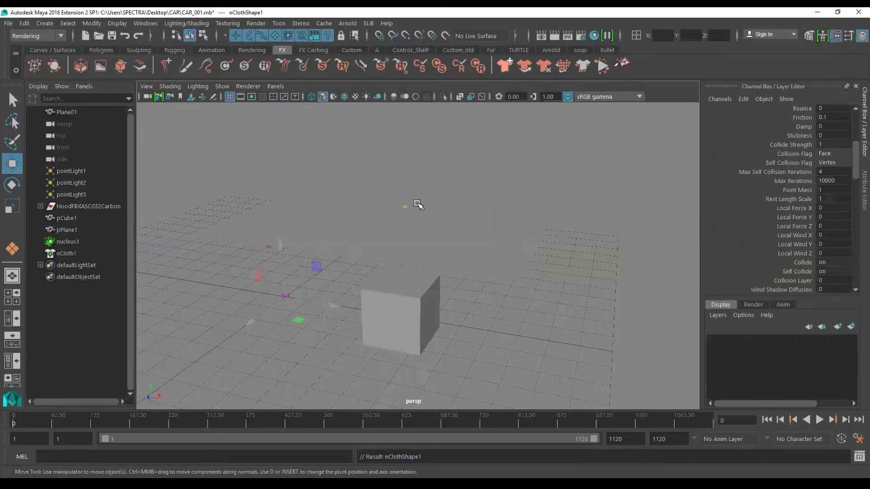
left_click(336, 205)
right_click(335, 140)
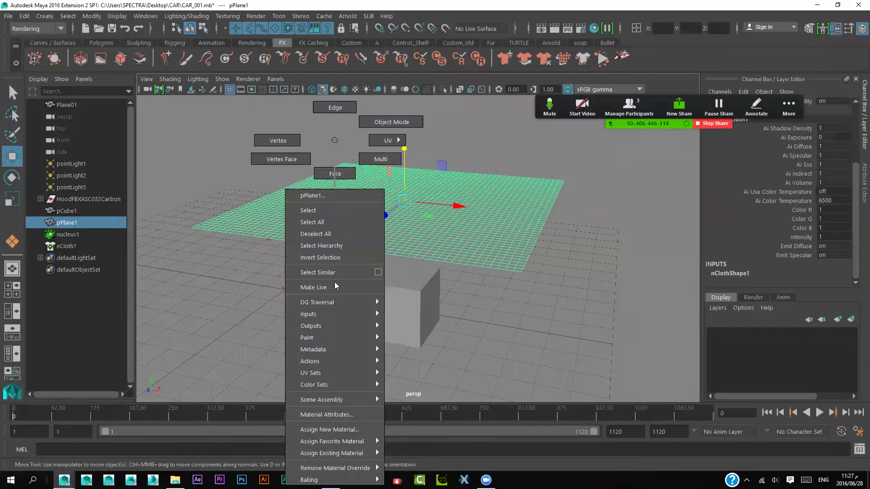
left_click(352, 433)
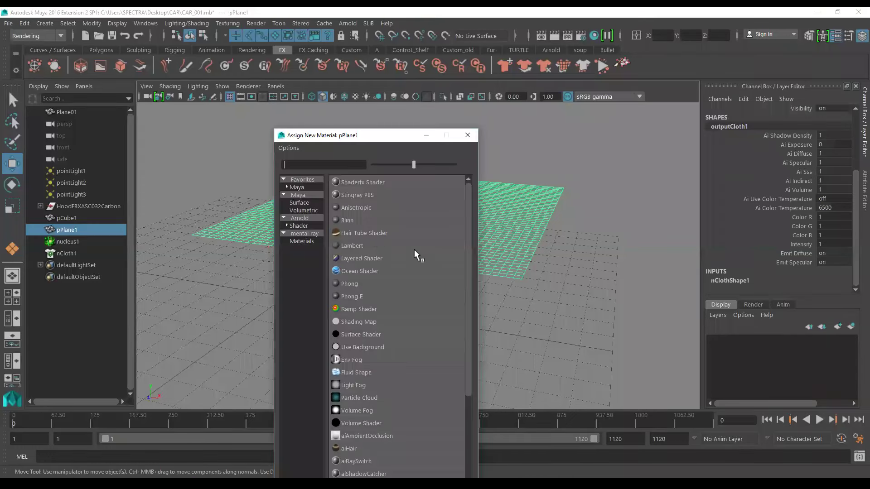
left_click(306, 223)
left_click(369, 247)
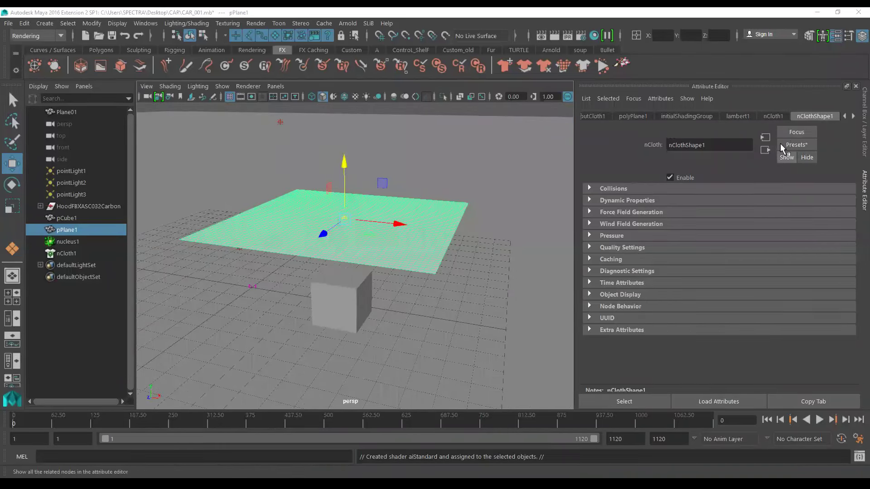
Step: Open the aiStandard26 shader and tint its specular colour orange
left_click(853, 116)
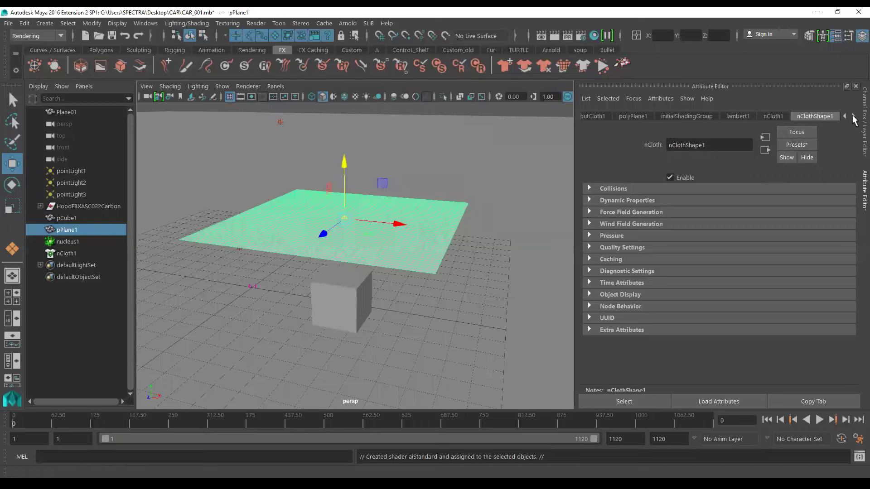
left_click(814, 116)
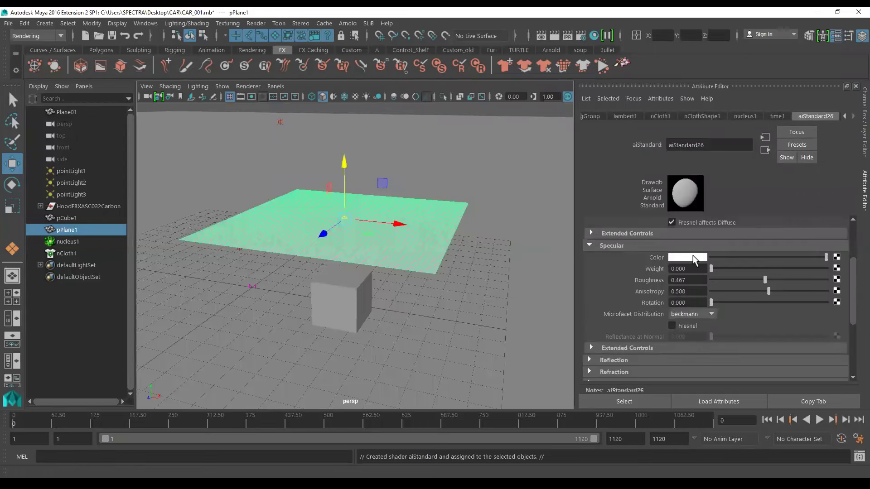
left_click(694, 258)
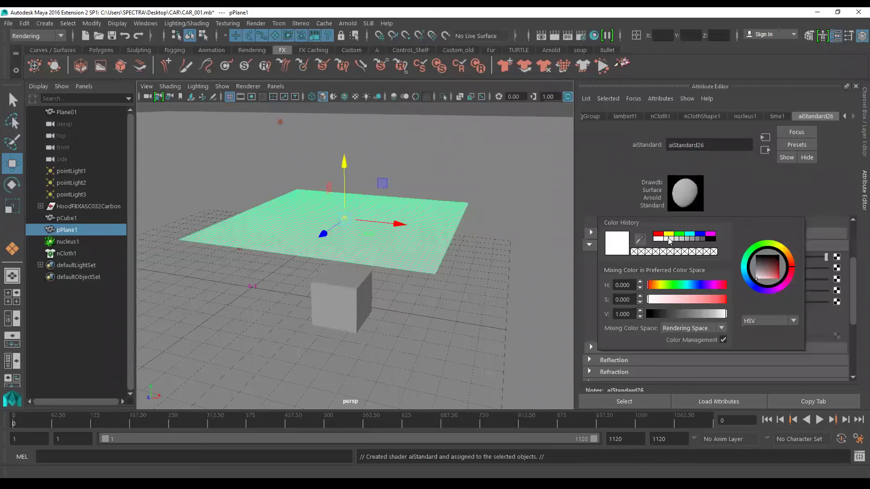
left_click_drag(773, 268, 779, 270)
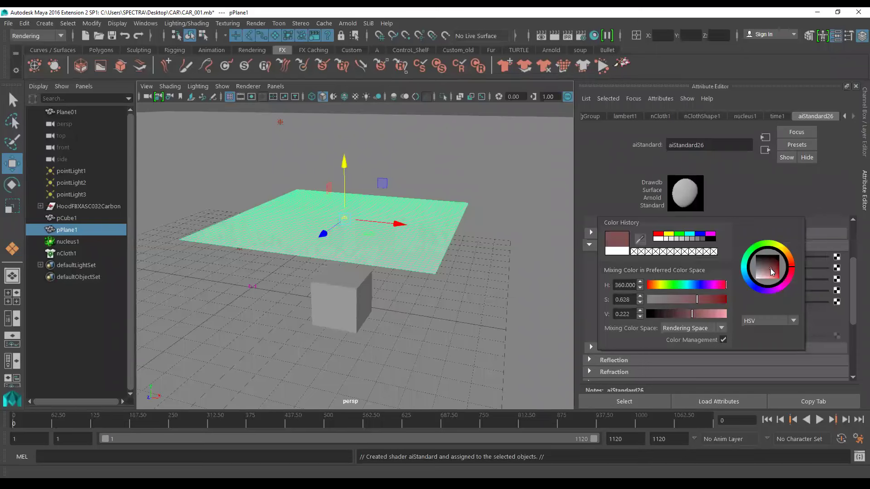
left_click(788, 257)
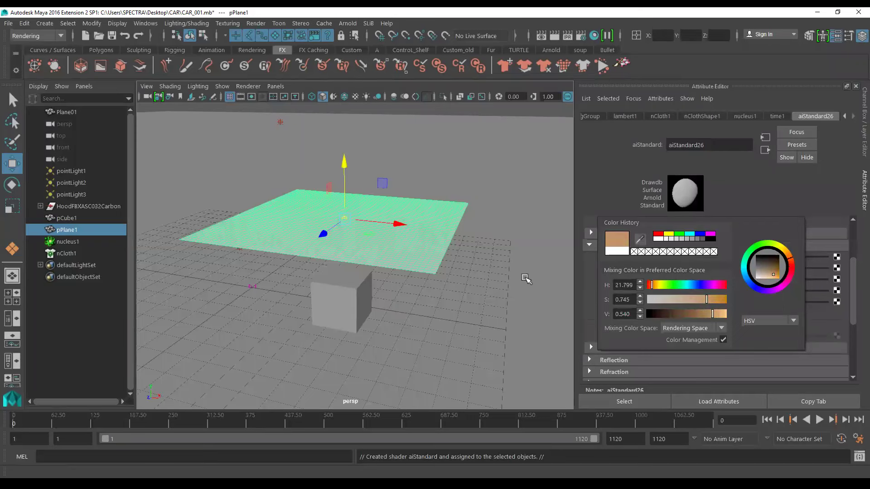
Step: Turn on textured display, select the cloth plane pPlane1 and frame it
key("6")
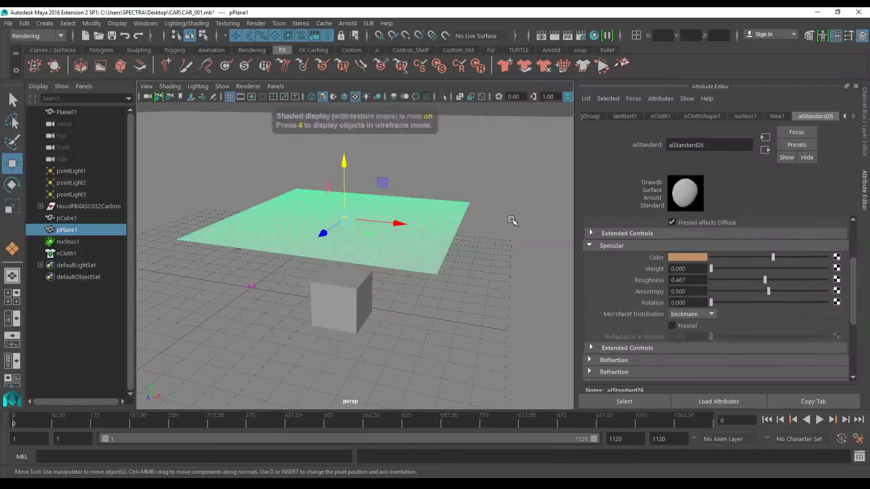
left_click(509, 218)
left_click(453, 220)
key("f")
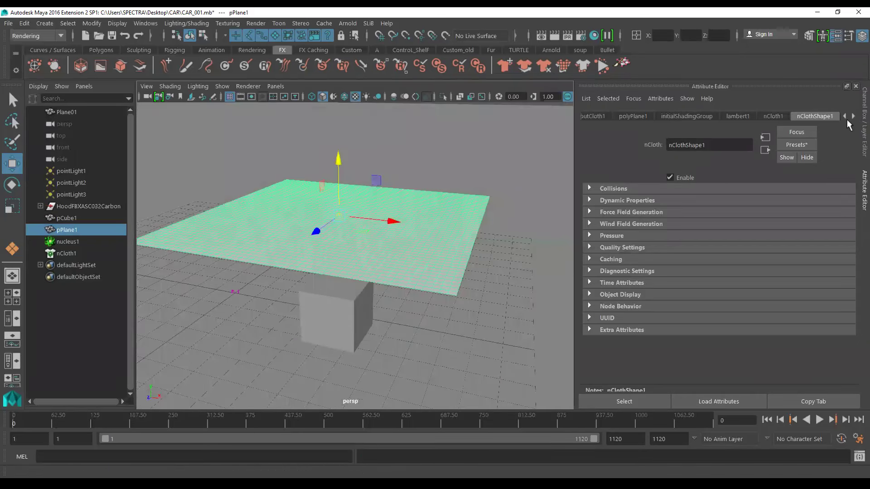
Step: Set the cloth material's diffuse colour to a pale magenta-pink, then return to the Channel Box/Layer Editor
left_click(853, 117)
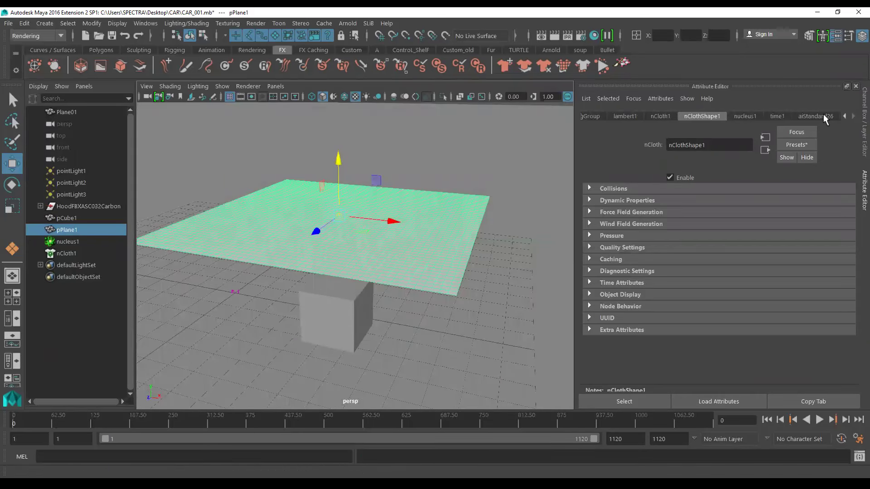
left_click(825, 117)
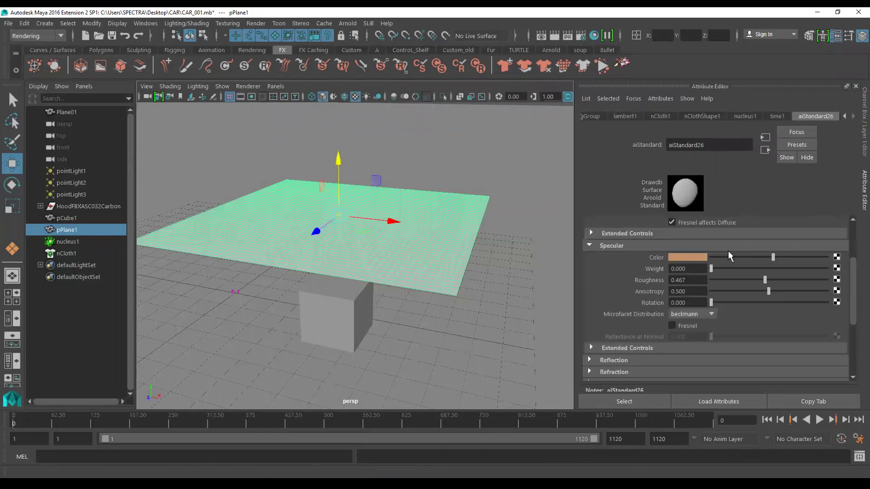
scroll(722, 268, "up", 3)
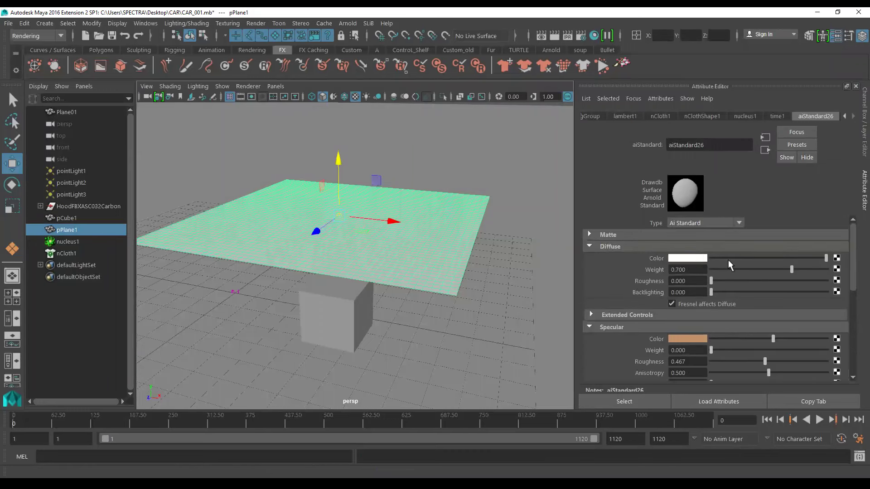
left_click(698, 257)
left_click(755, 240)
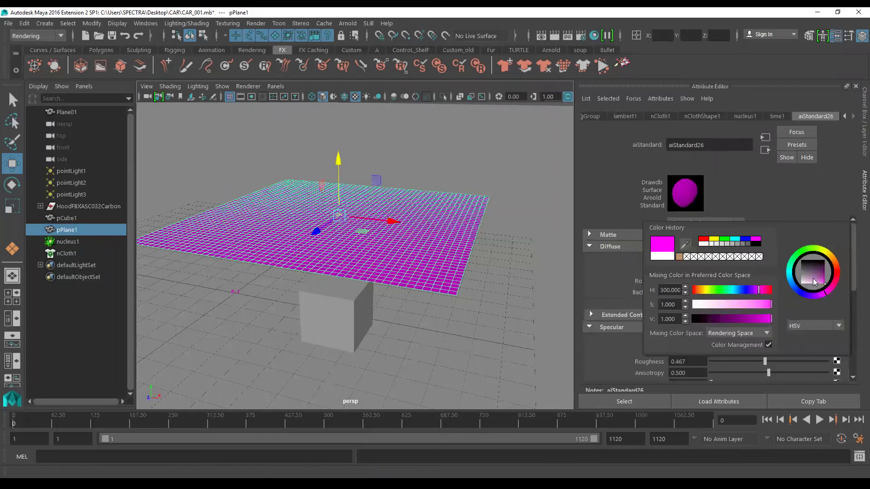
left_click_drag(814, 281, 813, 284)
left_click(518, 242)
mouse_move(505, 230)
left_mouse_down("alt")
mouse_move(499, 243)
mouse_move(422, 268)
mouse_move(415, 257)
left_mouse_up("alt")
left_click(861, 149)
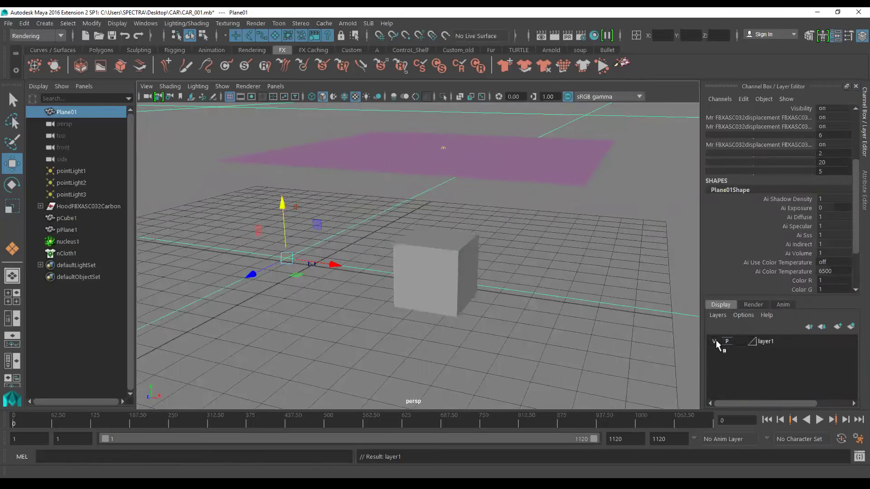
Step: Set layer1 to reference mode and make the cube a passive collider, nRigid1
left_click(740, 341)
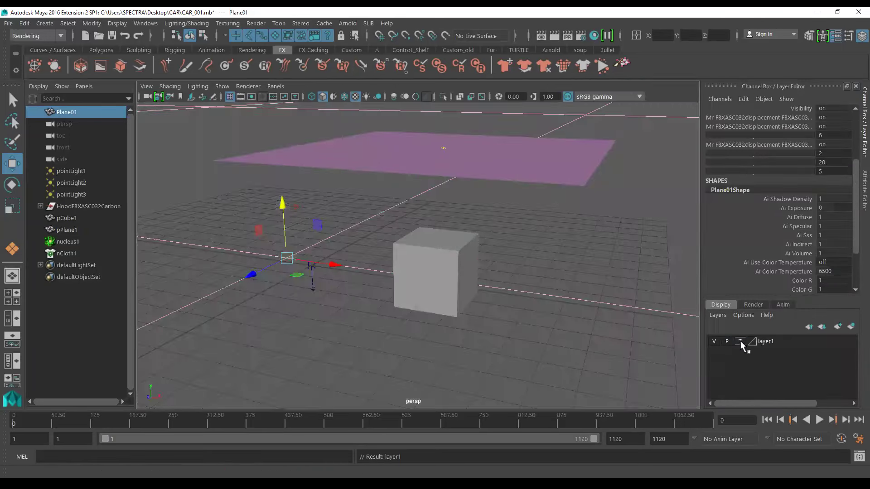
left_click(455, 305)
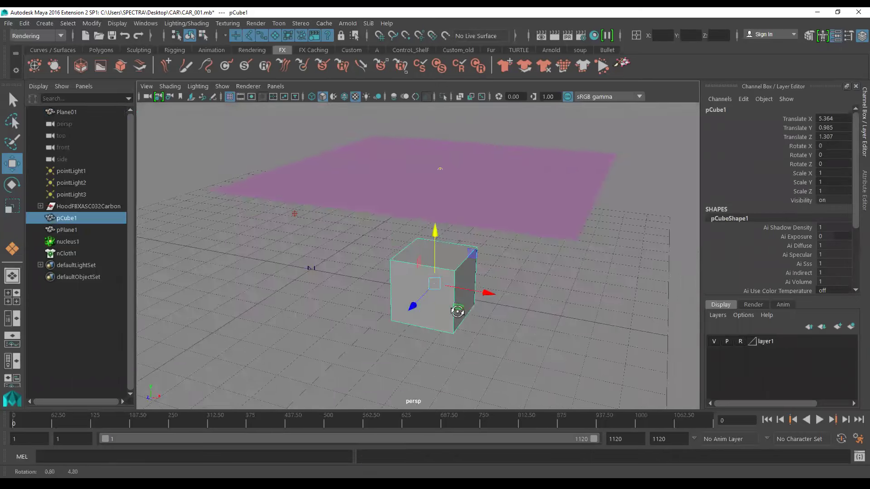
left_click_drag(456, 311, 403, 270, "alt")
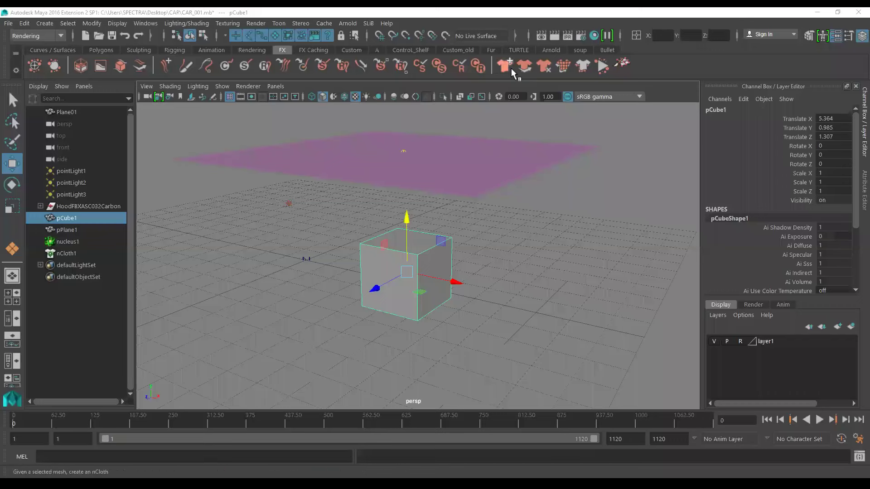
left_click(520, 61)
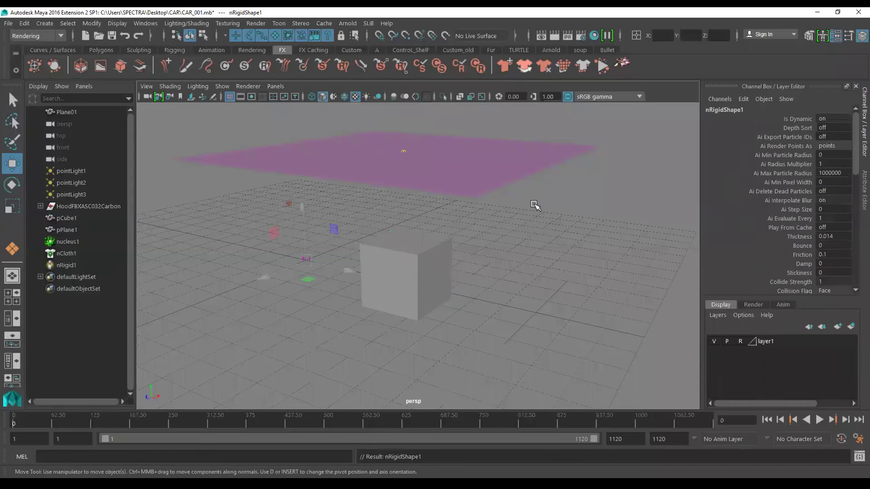
scroll(575, 337, "down", 2)
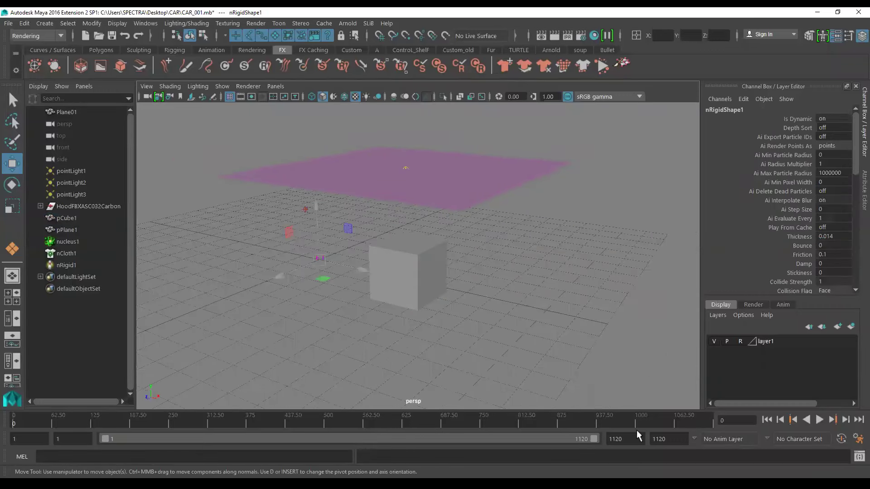
right_click(601, 422)
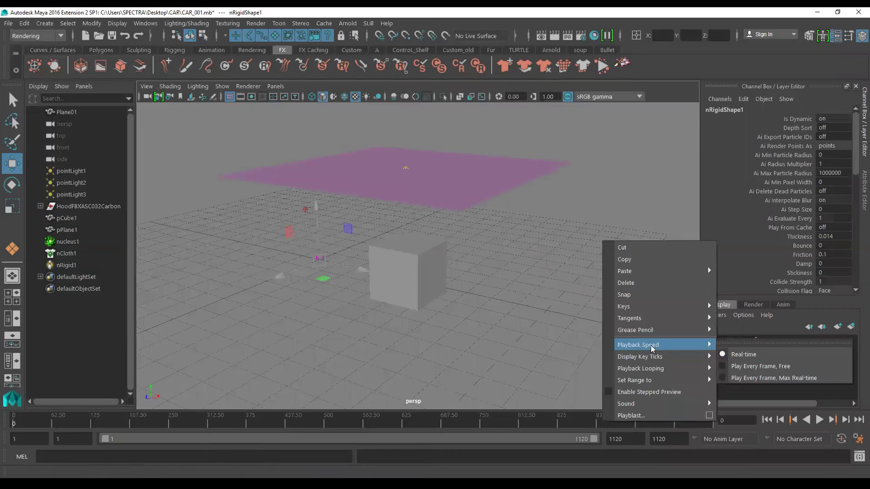
Step: Set playback to Play Every Frame, Free, and simulate until the cloth drapes around frame 40
left_click(752, 366)
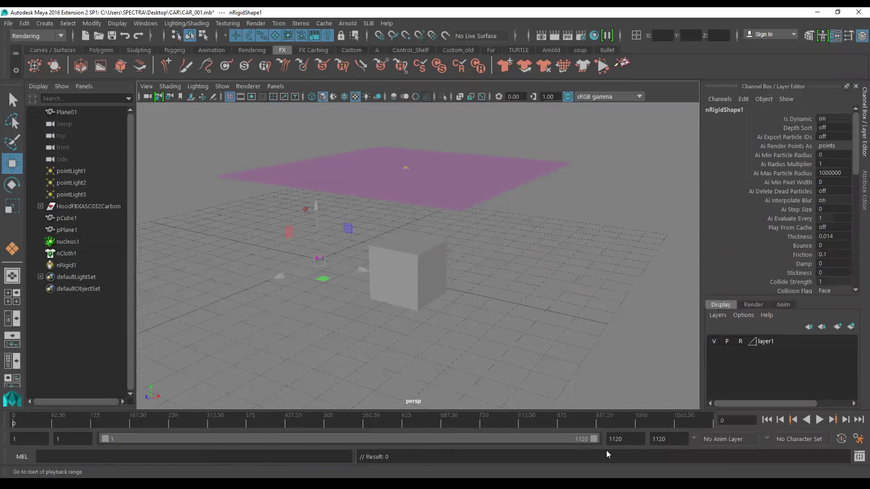
left_click(767, 420)
left_click(819, 420)
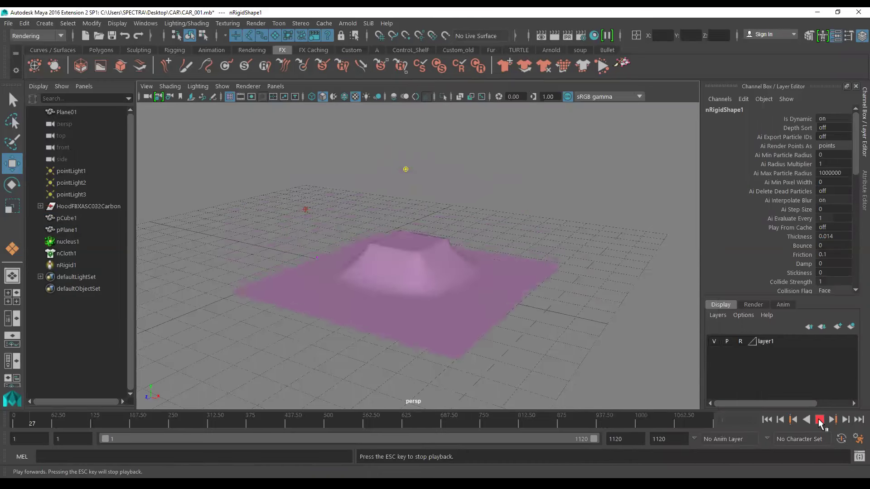
key("Escape")
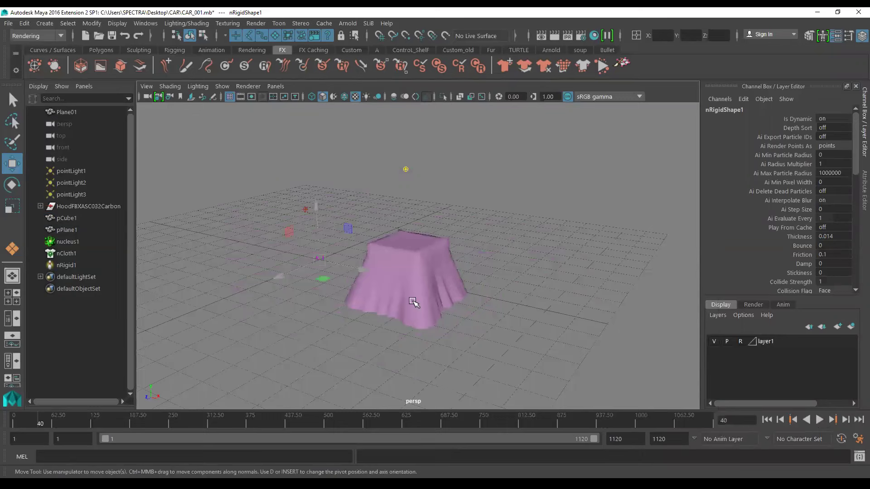
Step: Inspect the draped cloth up close, deselect, and clear layer1's reference toggle
left_click_drag(491, 294, 493, 314, "alt")
scroll(492, 304, "down", 5)
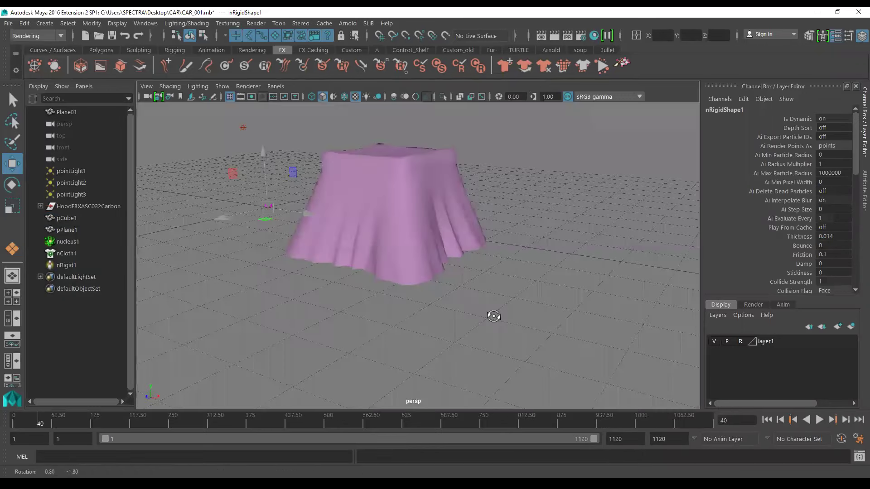
left_click(543, 232)
scroll(544, 233, "down", 1)
left_click(740, 341)
Step: Assign a new Arnold aiStandard material to the ground plane Plane01
left_click(579, 228)
right_click_drag(580, 229, 592, 400)
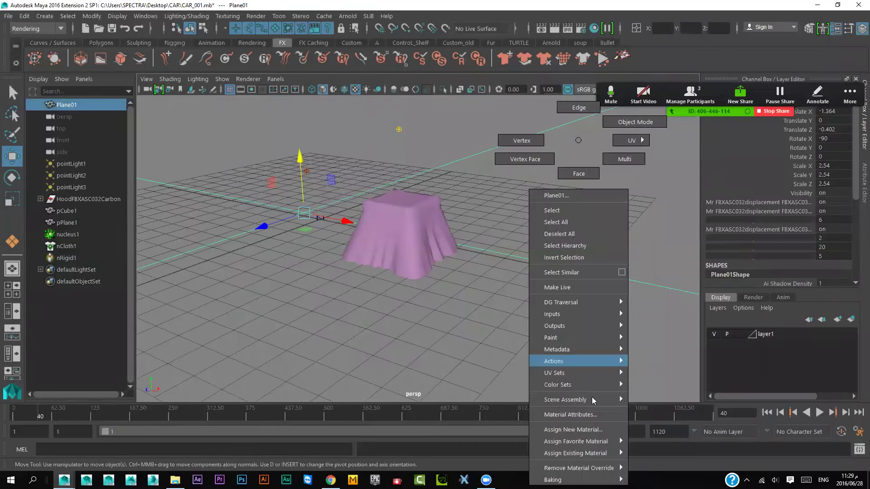
left_click(599, 429)
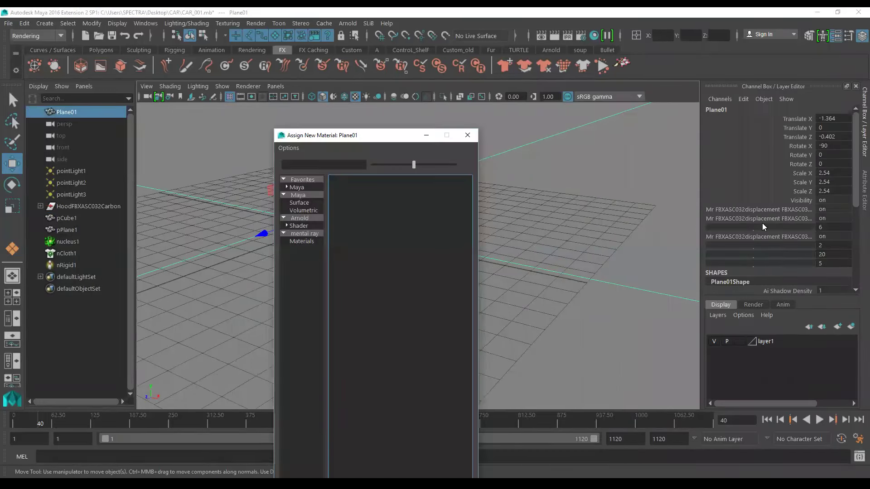
left_click(294, 218)
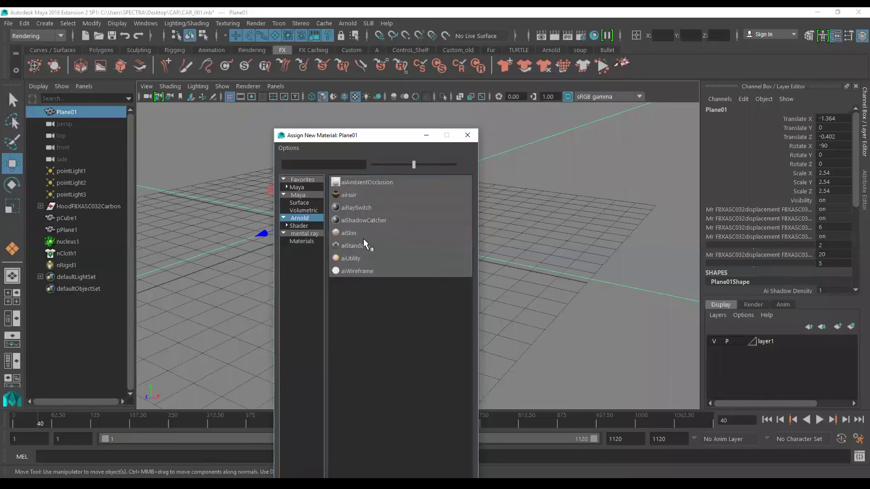
left_click(374, 244)
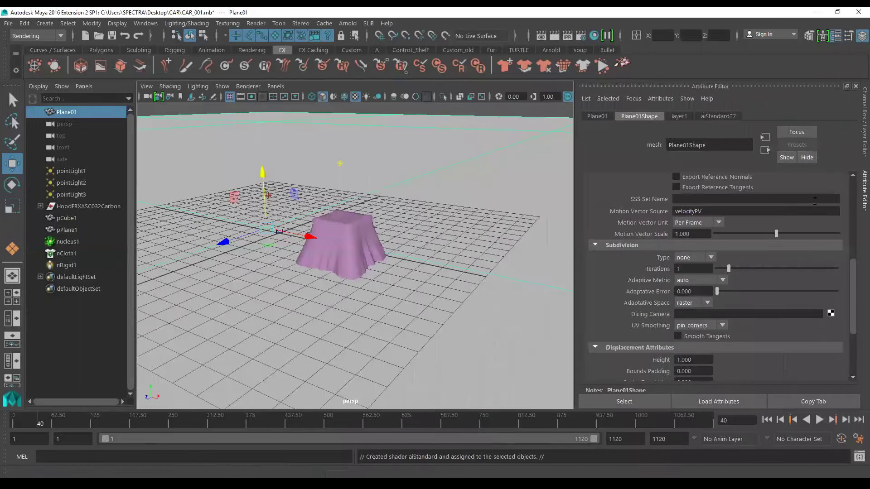
Step: Set the aiStandard27 diffuse colour to light green and return to the Channel Box
scroll(778, 243, "up", 5)
scroll(782, 232, "up", 2)
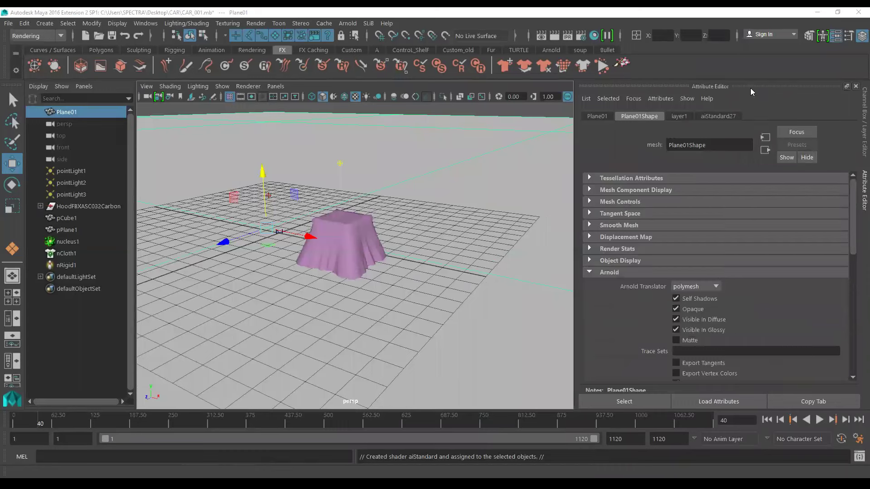
left_click(721, 115)
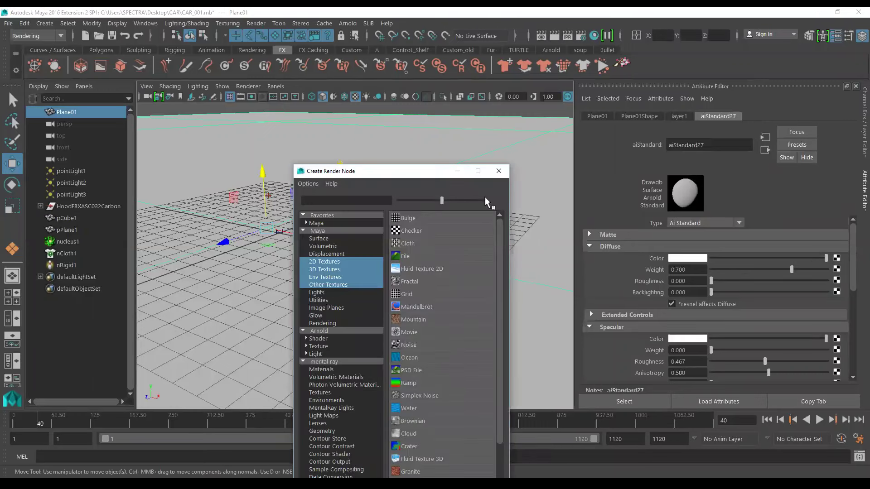
left_click(498, 171)
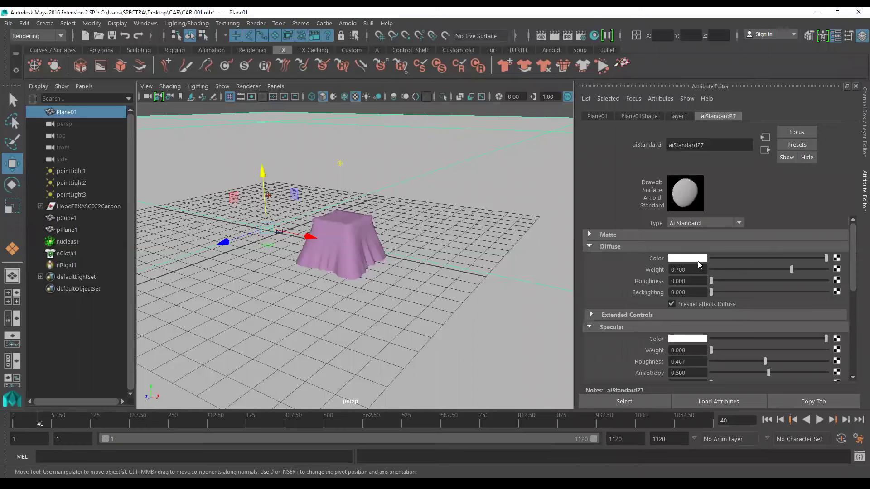
left_click(699, 265)
left_click_drag(759, 282, 765, 283)
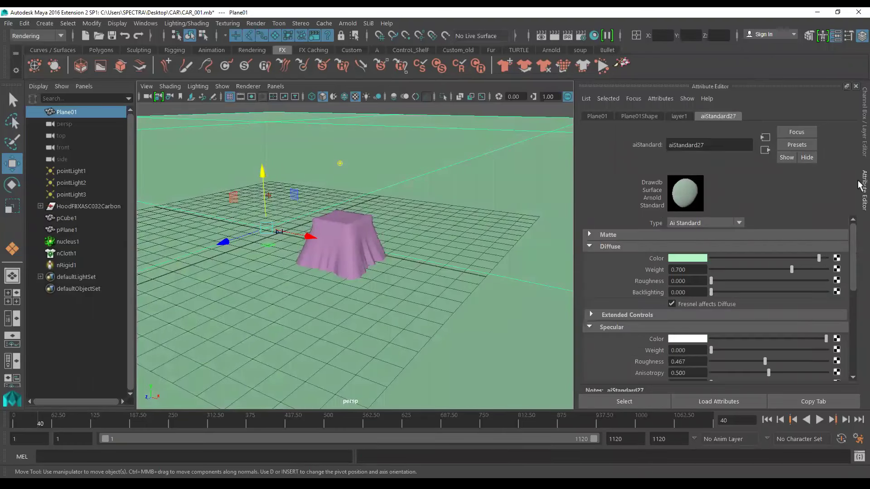
left_click(861, 150)
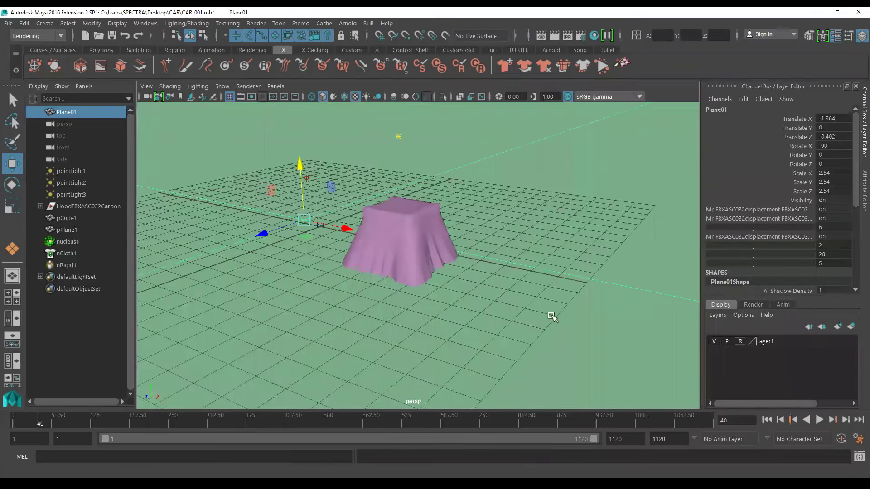
Step: Select nucleus1 in the Outliner and show its attributes in the Attribute Editor
left_click(472, 287)
scroll(482, 301, "up", 2)
left_click_drag(431, 297, 431, 252, "alt")
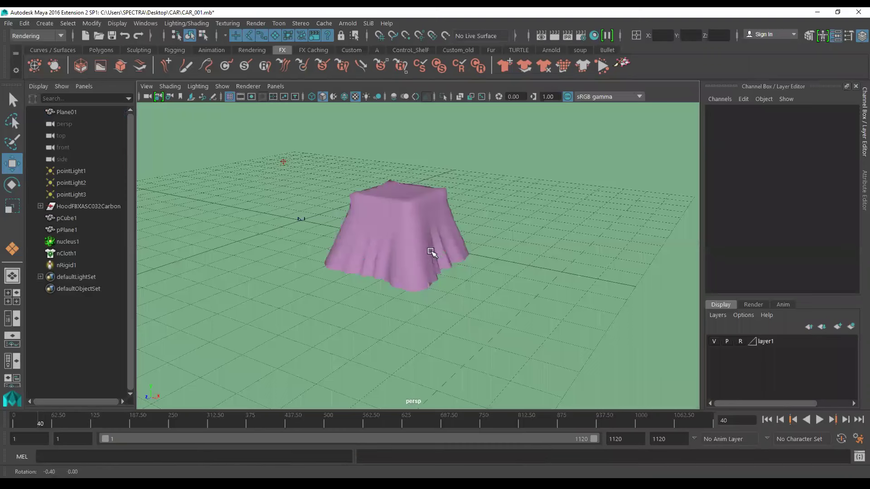
left_click(435, 254)
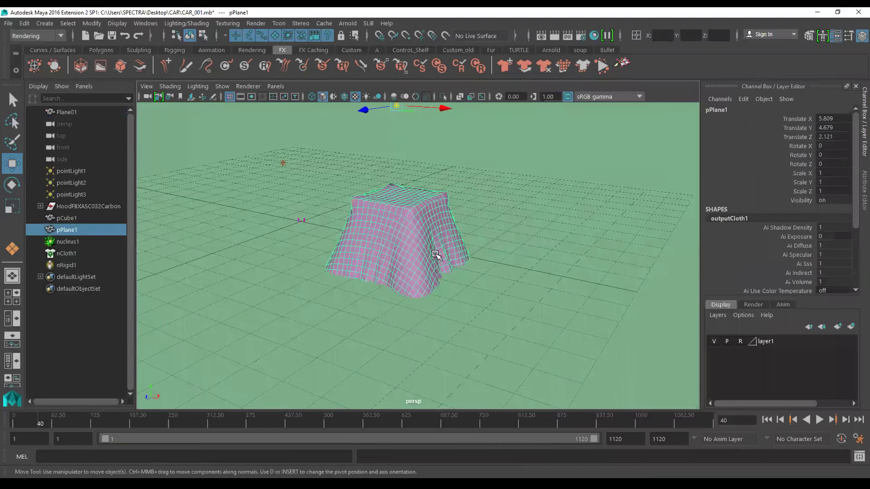
left_click(65, 242)
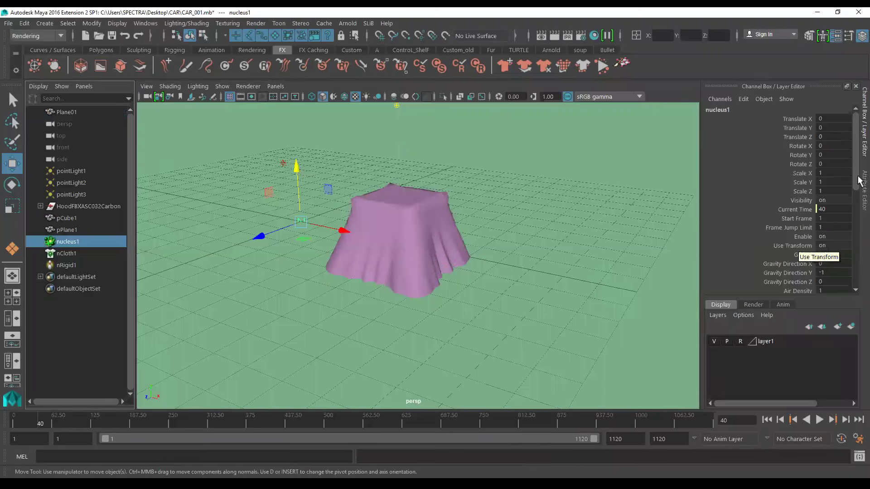
left_click(863, 188)
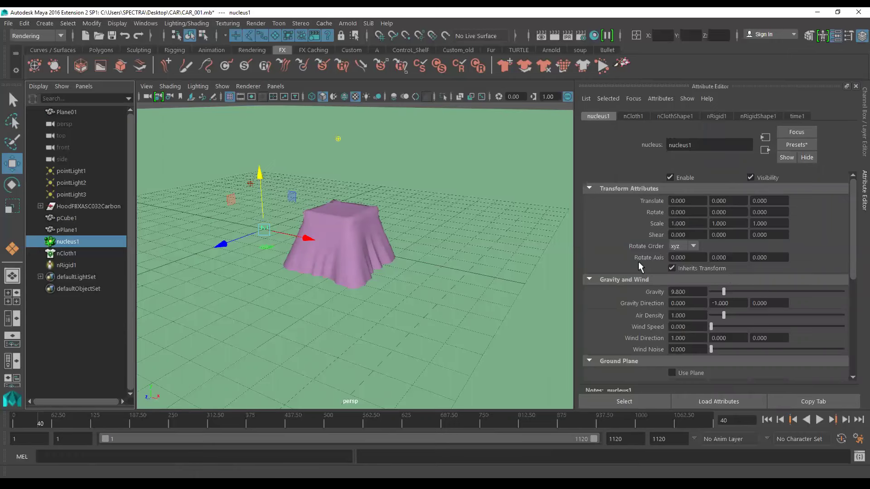
Step: Enable the nucleus solver's ground plane and rewind to the first frame
scroll(636, 267, "down", 1)
scroll(657, 299, "down", 1)
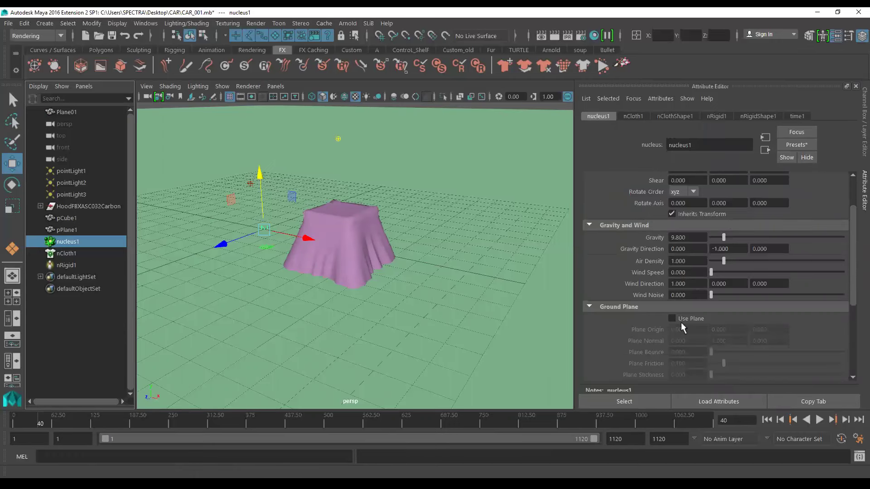
left_click(694, 317)
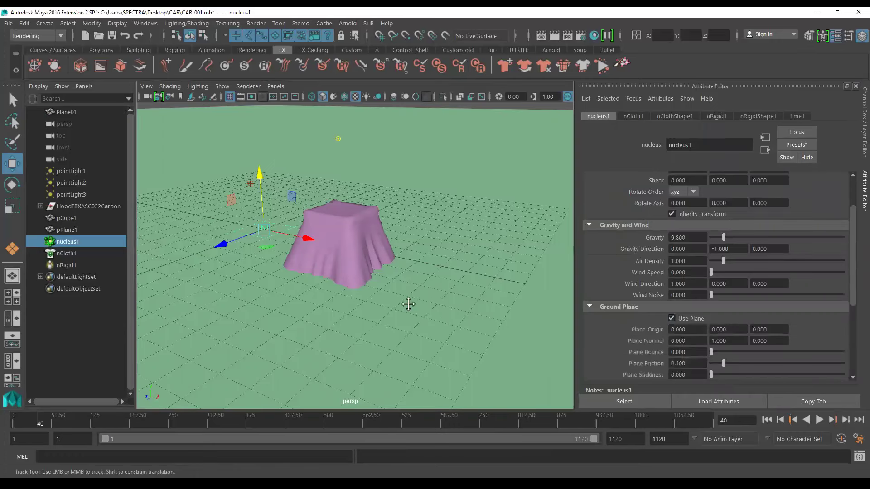
middle_click_drag(407, 301, 412, 296, "alt")
left_click(767, 419)
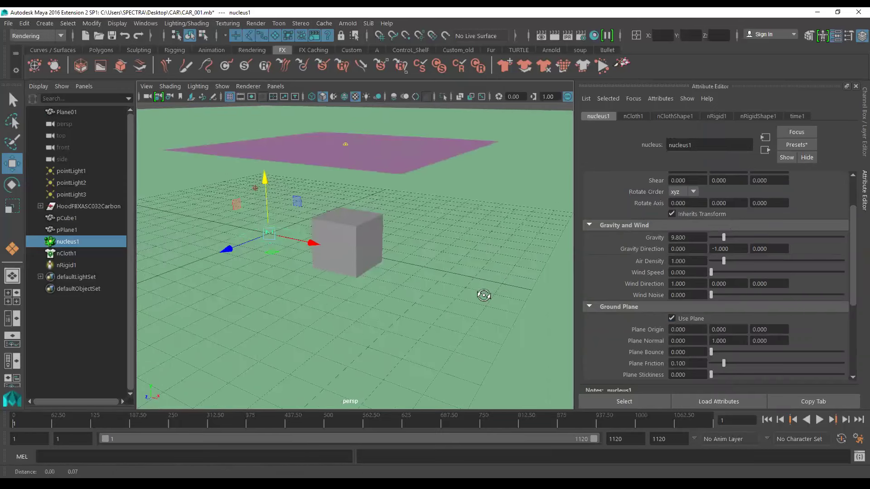
Step: Replay the cloth simulation to frame 75, then rewind to frame 1 and select the cube
scroll(482, 295, "up", 3)
left_click(819, 419)
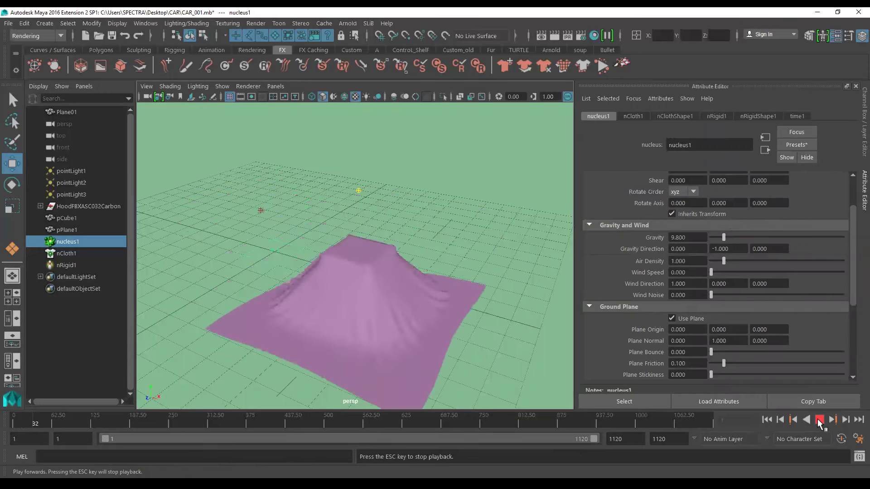
left_click_drag(485, 320, 489, 325, "alt")
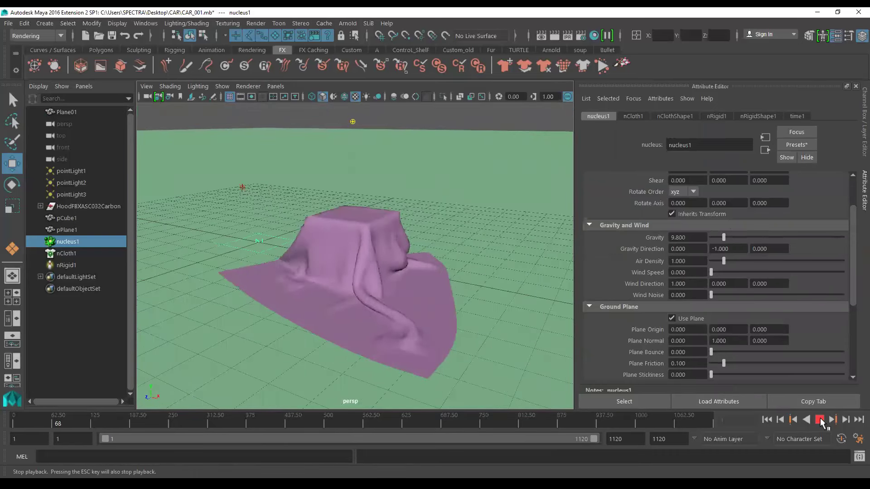
left_click(820, 421)
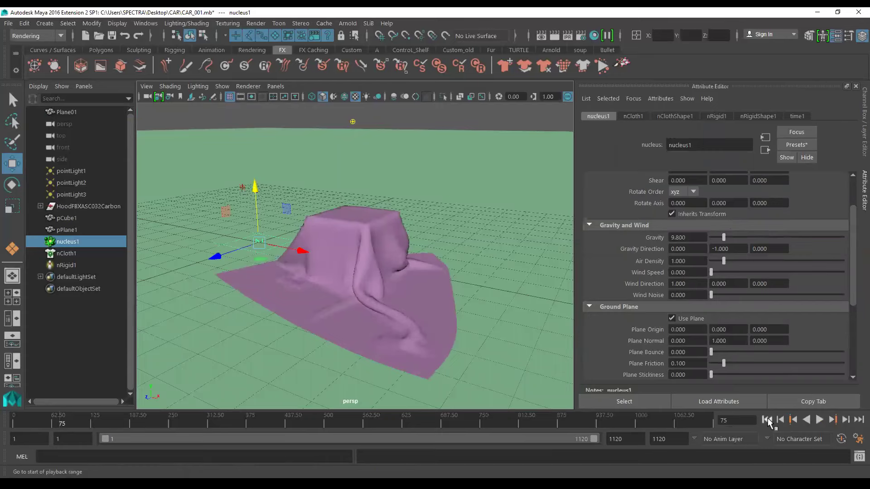
left_click_drag(423, 325, 458, 281, "alt")
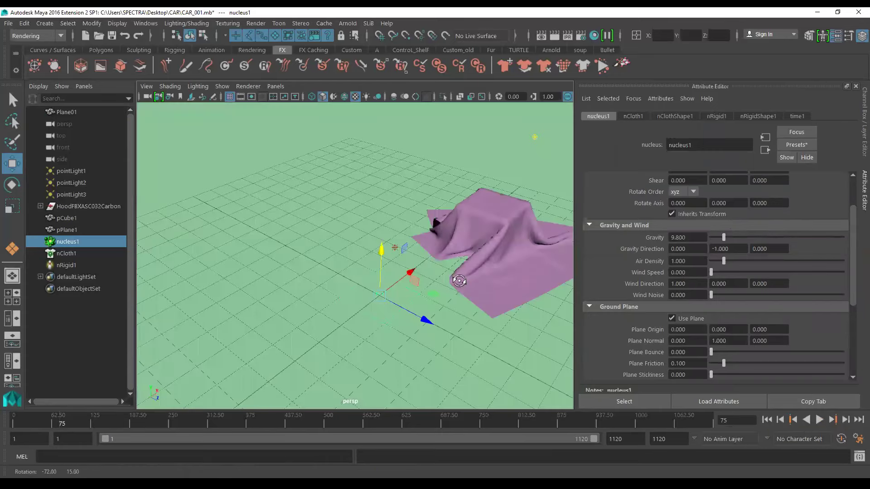
left_click_drag(459, 281, 370, 270, "alt")
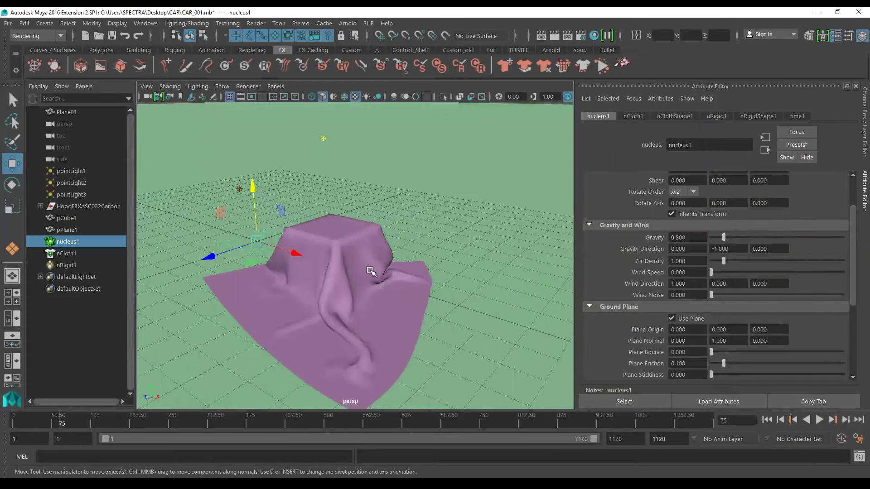
left_click(767, 419)
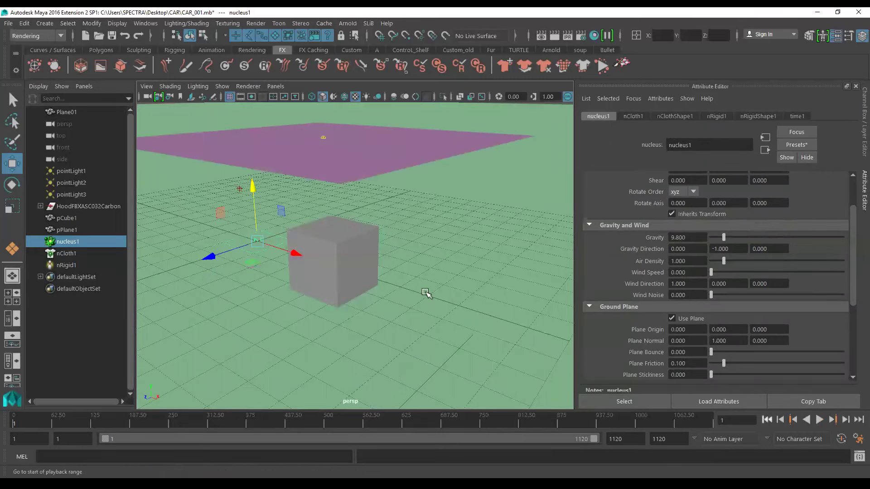
left_click(362, 271)
Step: Key the cube moving left along X, then right at frame 346 and further right at 483
left_click_drag(386, 272, 309, 244)
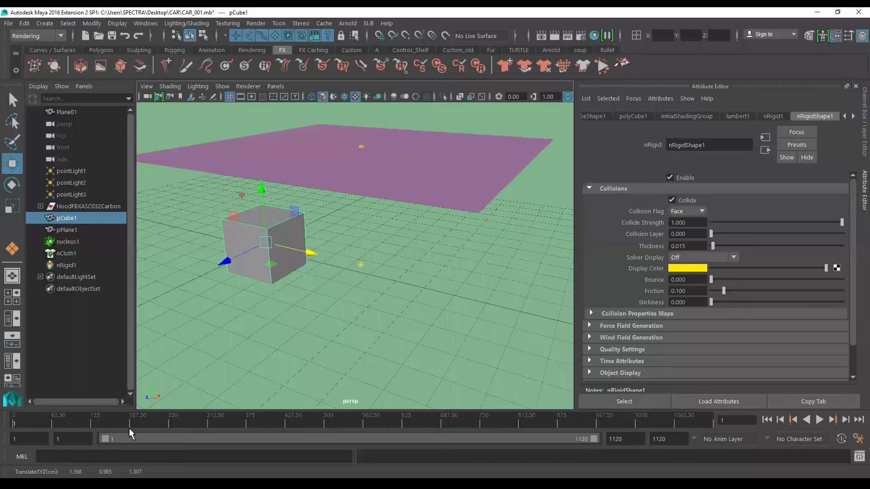
left_click(229, 418)
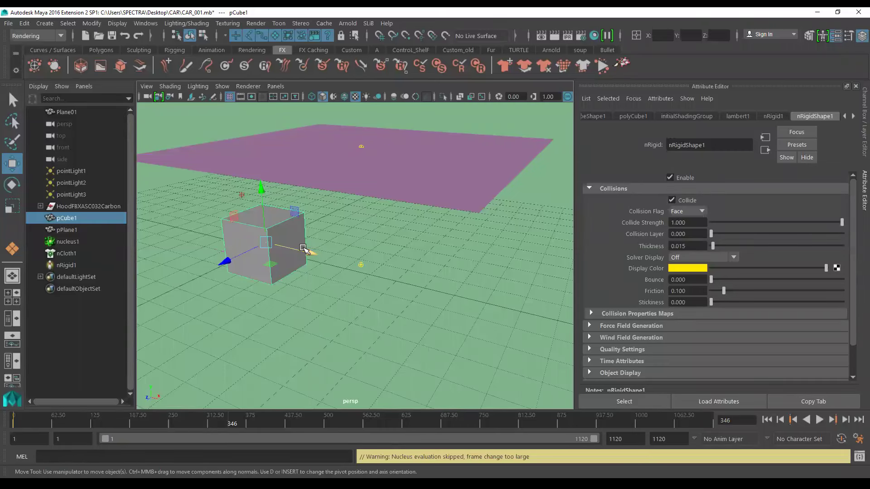
left_click_drag(303, 248, 389, 274)
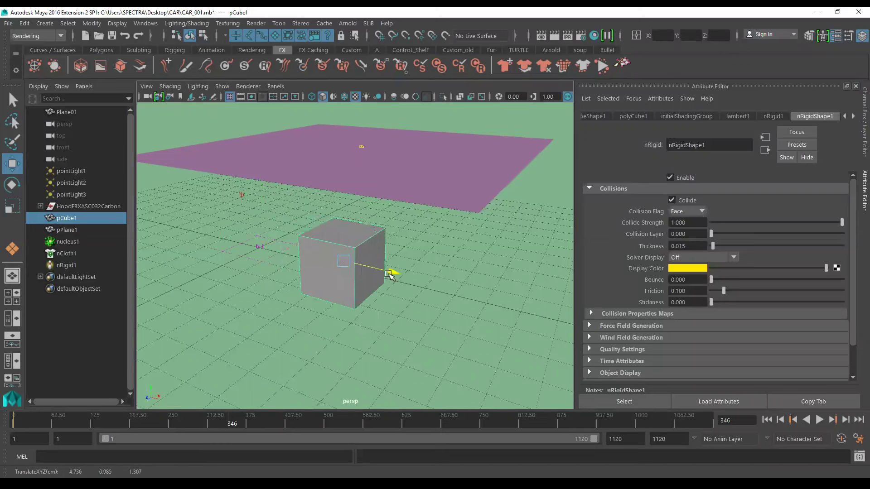
left_click(318, 422)
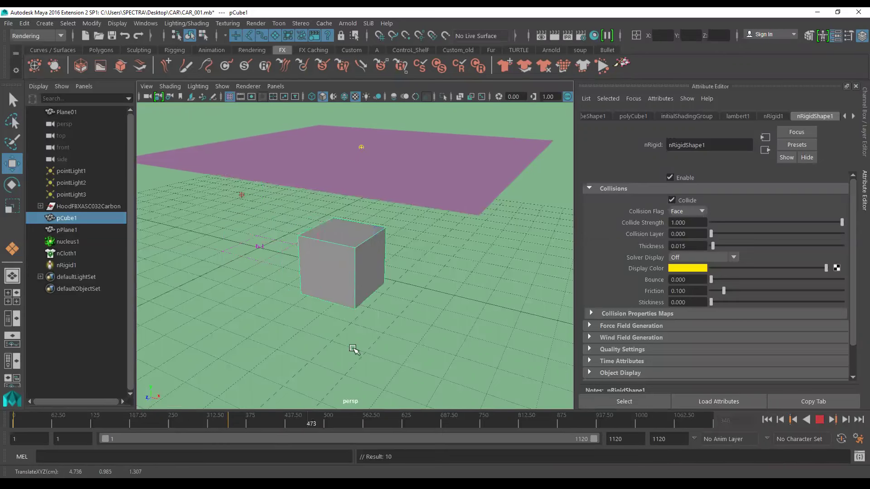
left_click_drag(407, 273, 483, 294)
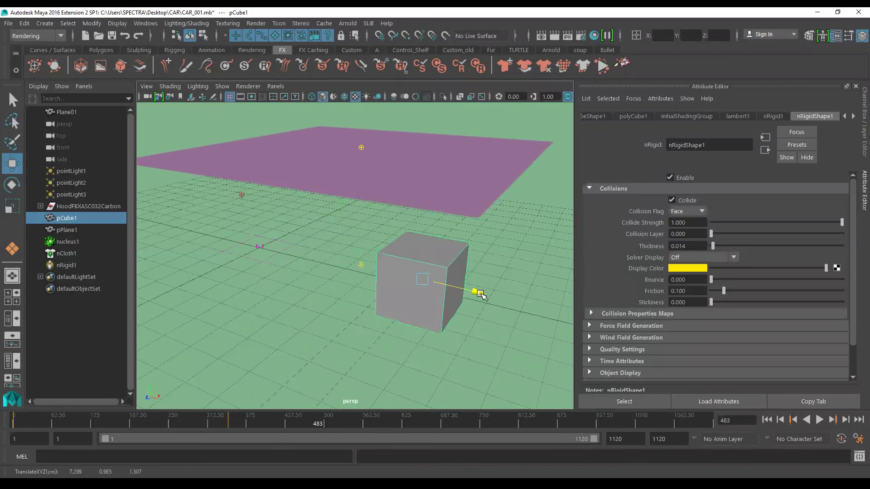
Step: Play the simulation to watch the cloth collide with the moving cube, then reset to frame 1
left_click(767, 419)
left_click(819, 420)
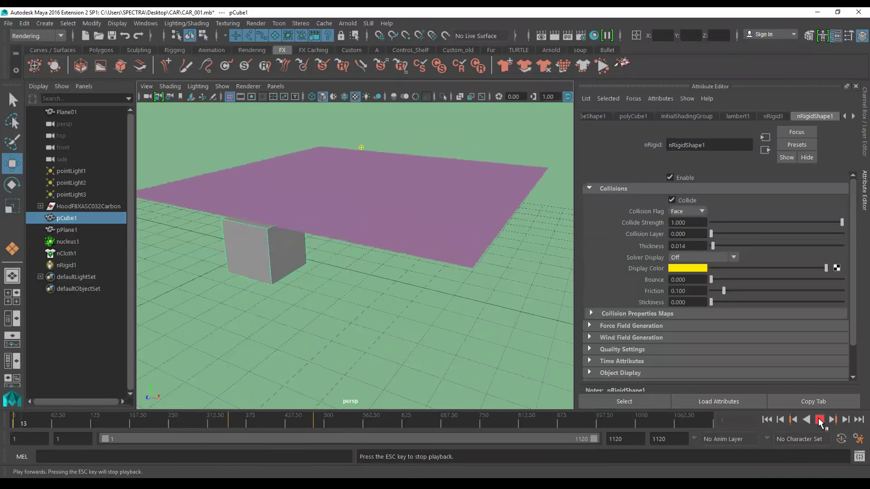
left_click(819, 419)
mouse_move(320, 416)
left_mouse_down("shift")
mouse_move(265, 425)
mouse_move(96, 424)
left_mouse_up("shift")
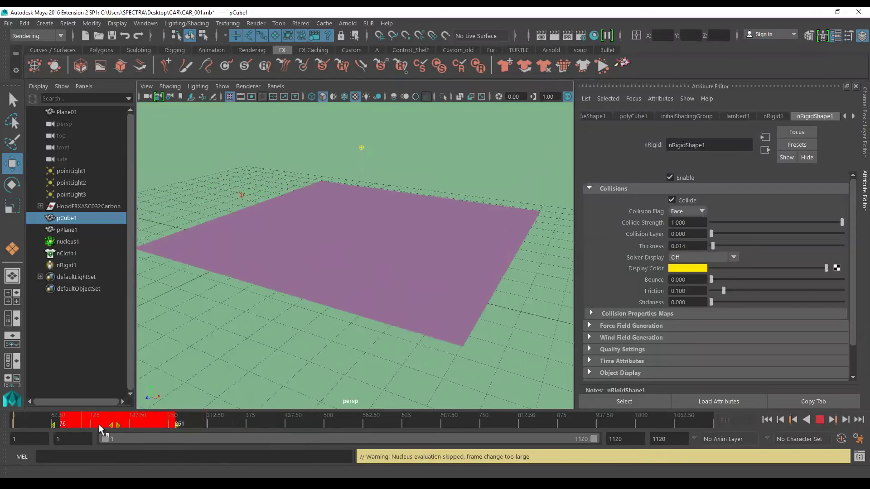
left_click(104, 422)
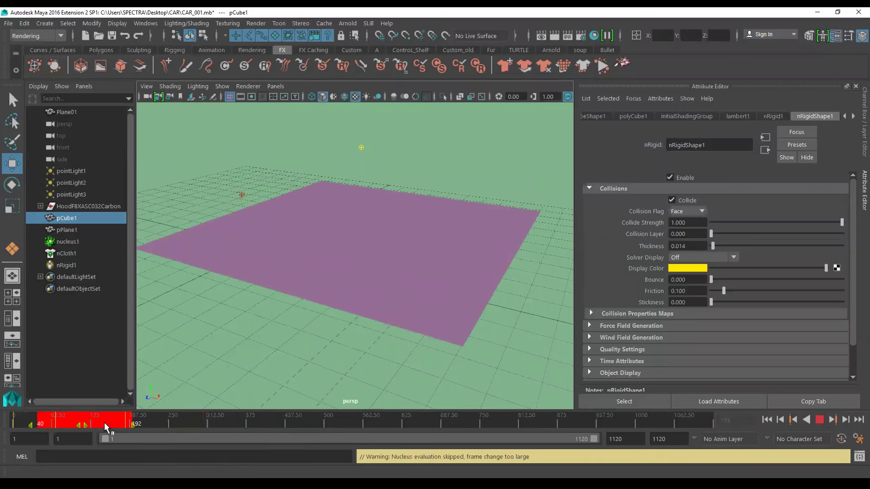
left_click(820, 417)
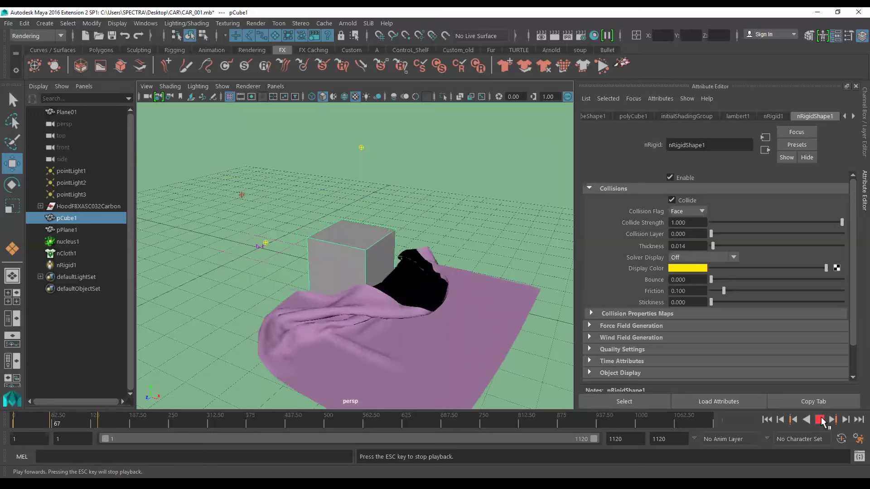
left_click(821, 420)
left_click(767, 420)
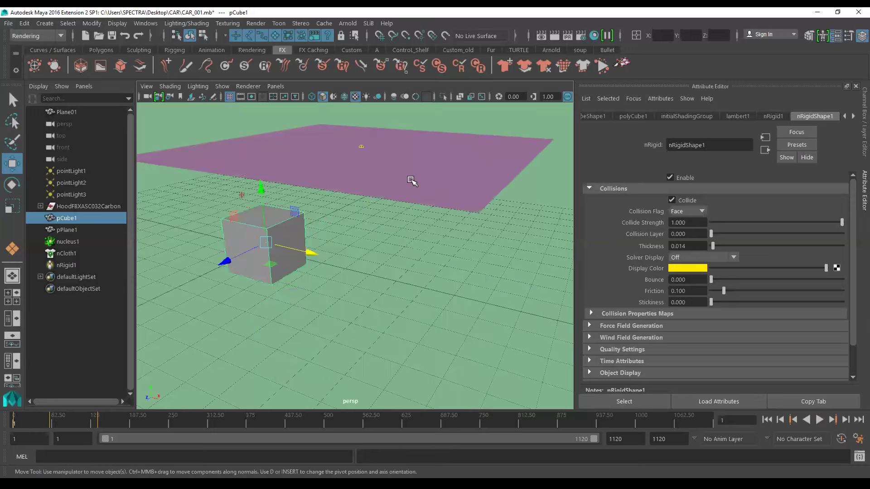
left_click(408, 182)
Step: Set nucleus1's Space Scale to 0.3 under Scale Attributes
left_click(88, 240)
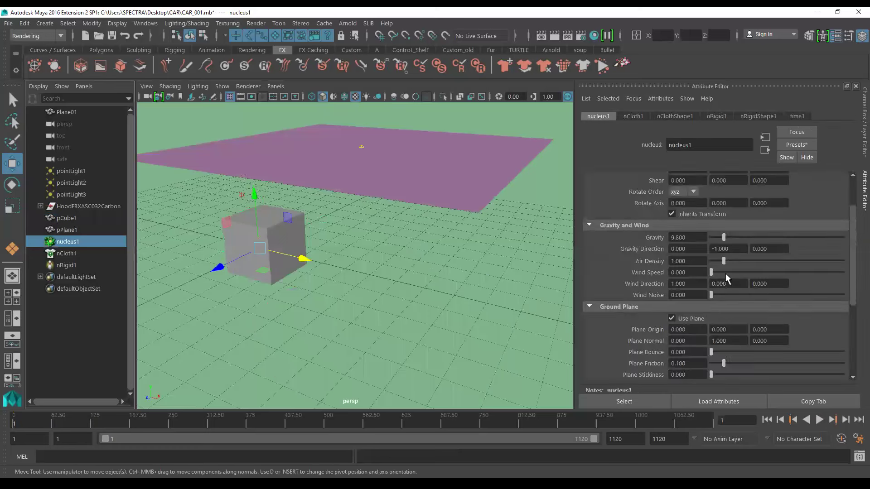
scroll(728, 294, "down", 3)
scroll(727, 295, "down", 2)
left_click(631, 339)
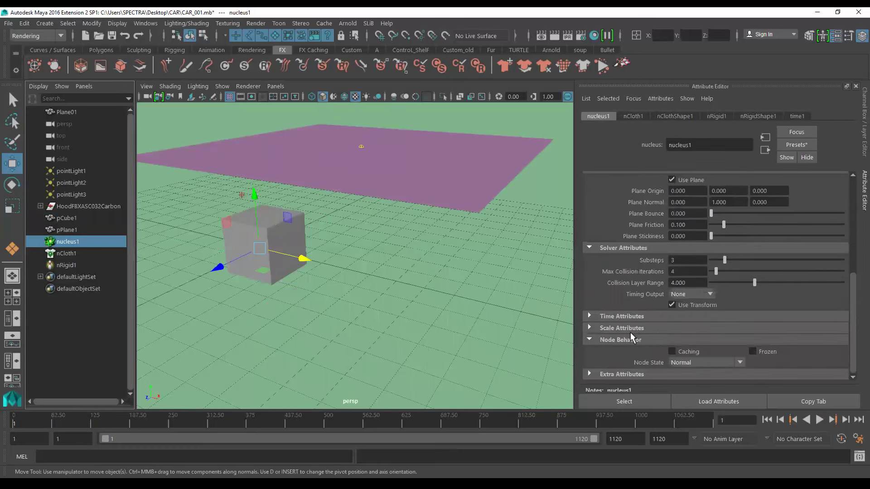
left_click(622, 328)
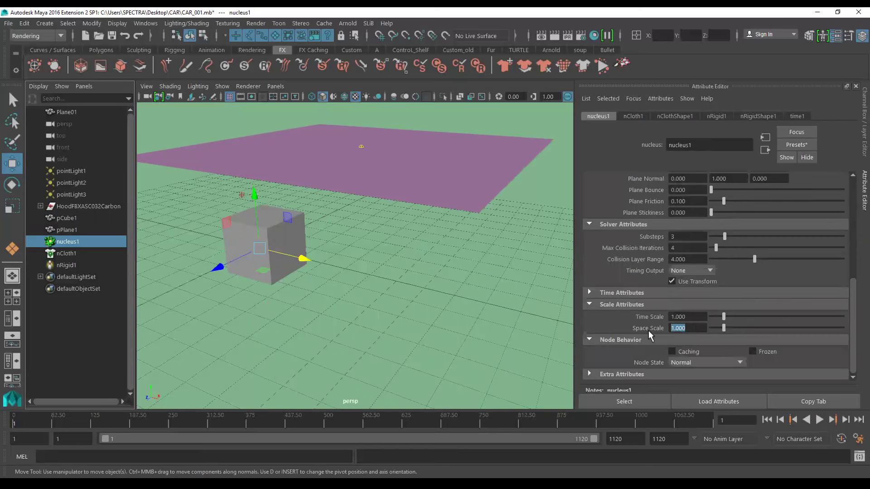
type(".")
type("3")
key("Return")
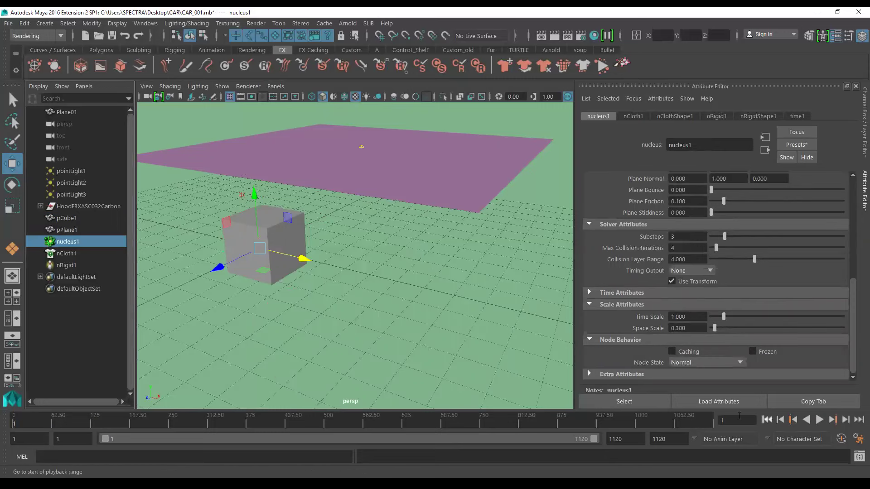
Step: Play the simulation to watch the cloth fall onto the cube, then rewind
scroll(494, 322, "down", 2)
scroll(498, 320, "down", 1)
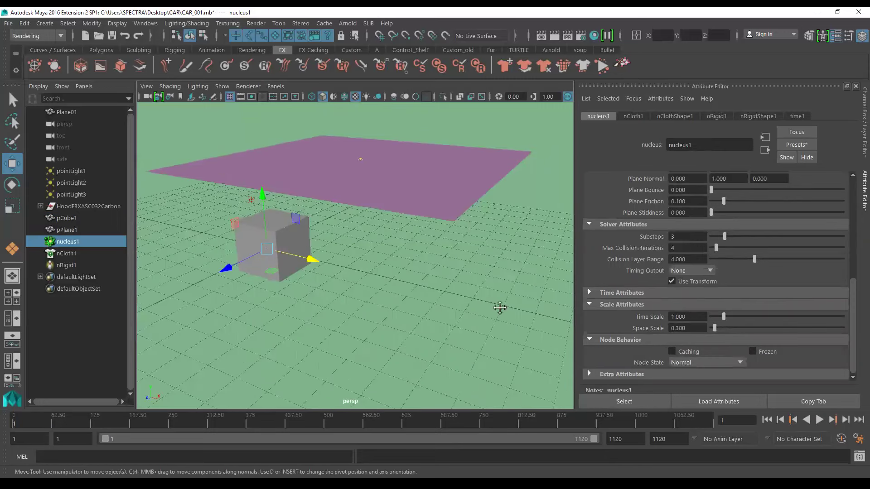
scroll(502, 319, "down", 1)
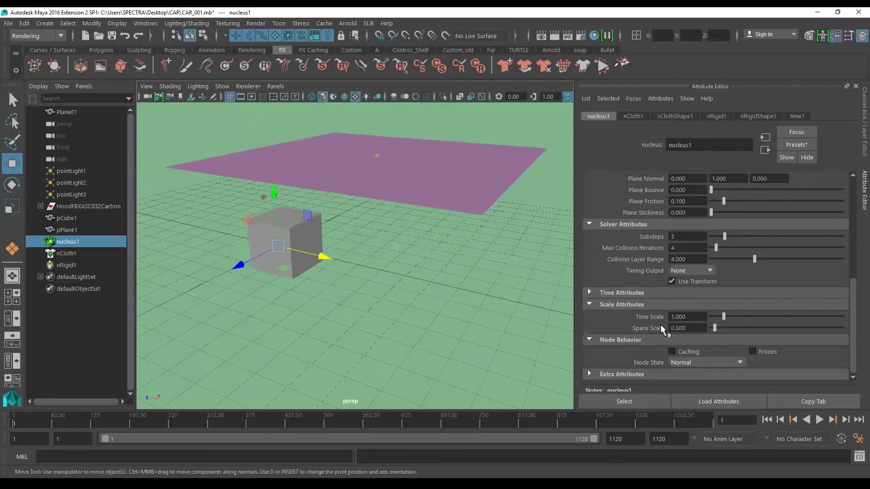
left_click(819, 419)
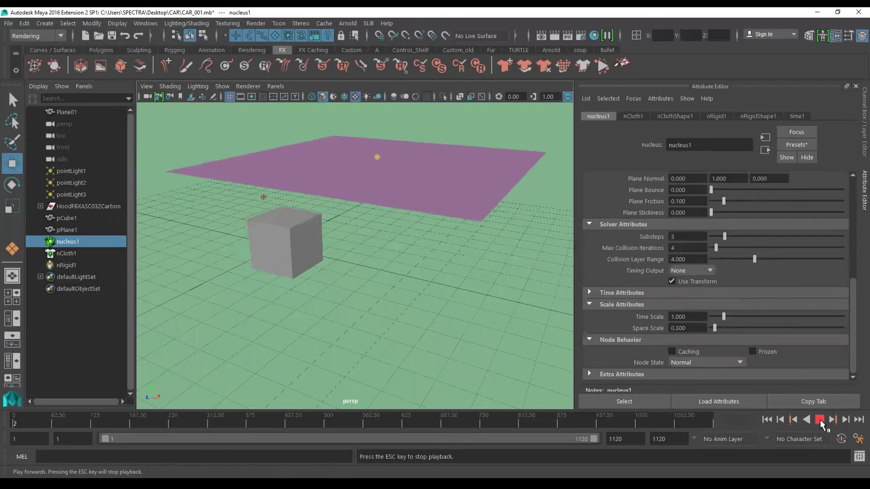
left_click(769, 418)
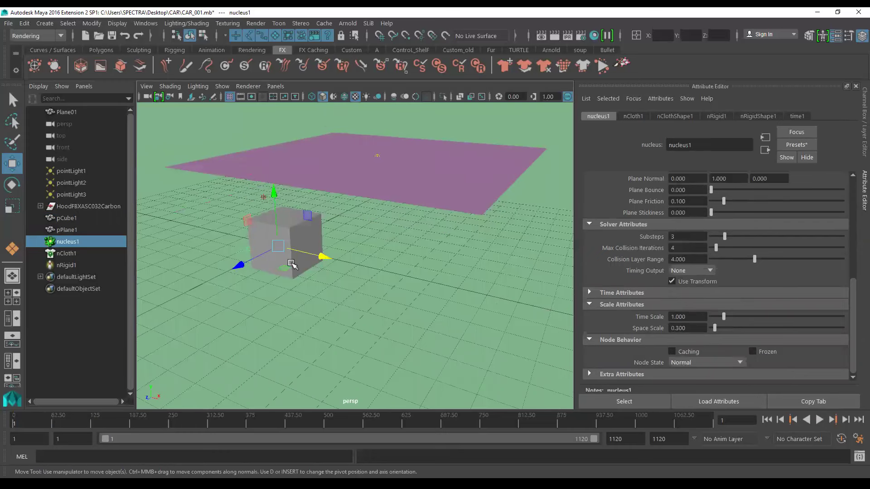
Step: Select the cube, scrub the timeline, and replay the simulation from the start, stopping at frame 45
left_click(290, 262)
left_click_drag(89, 420, 47, 422, "shift")
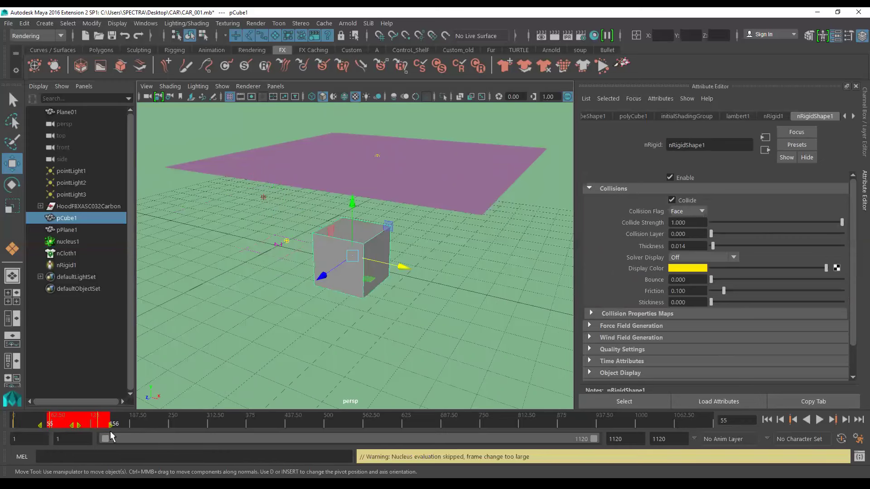
left_click_drag(98, 428, 48, 424)
key("alt+v")
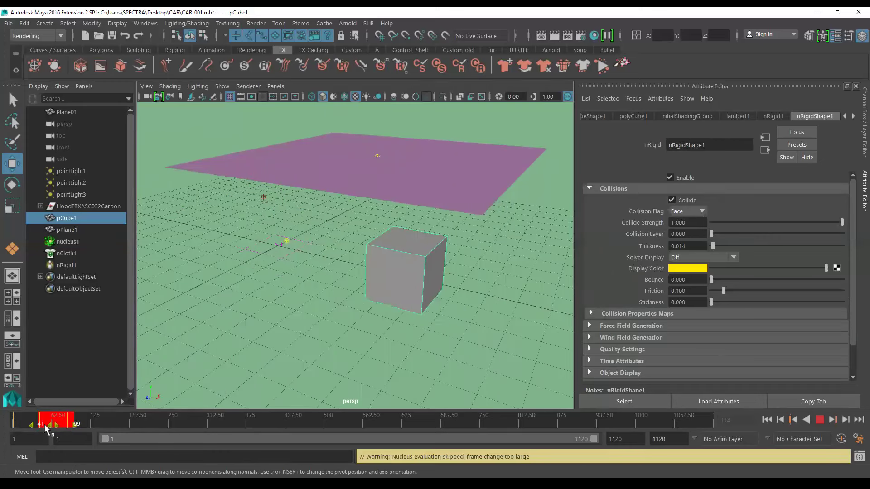
key("alt+v")
left_click_drag(61, 428, 88, 422)
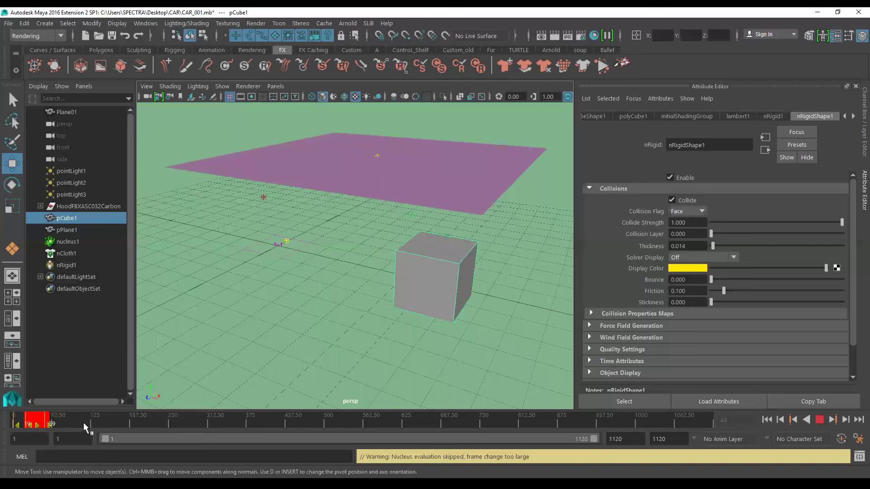
left_click(766, 420)
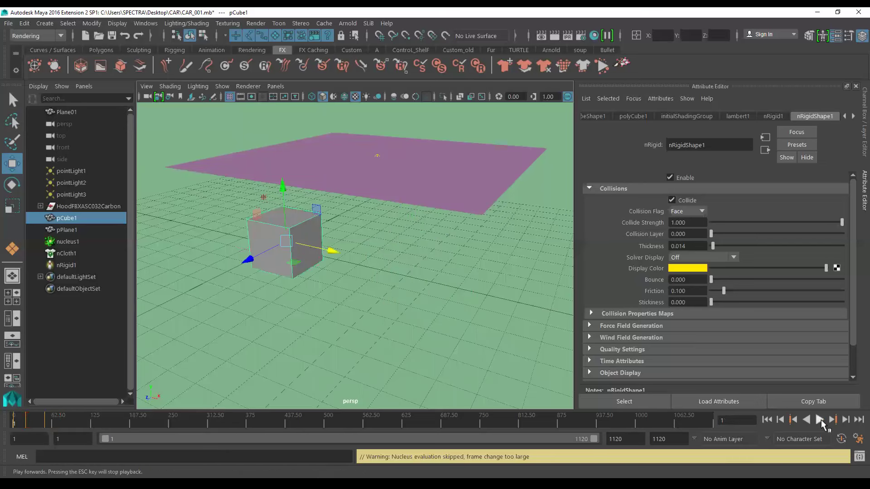
left_click(820, 419)
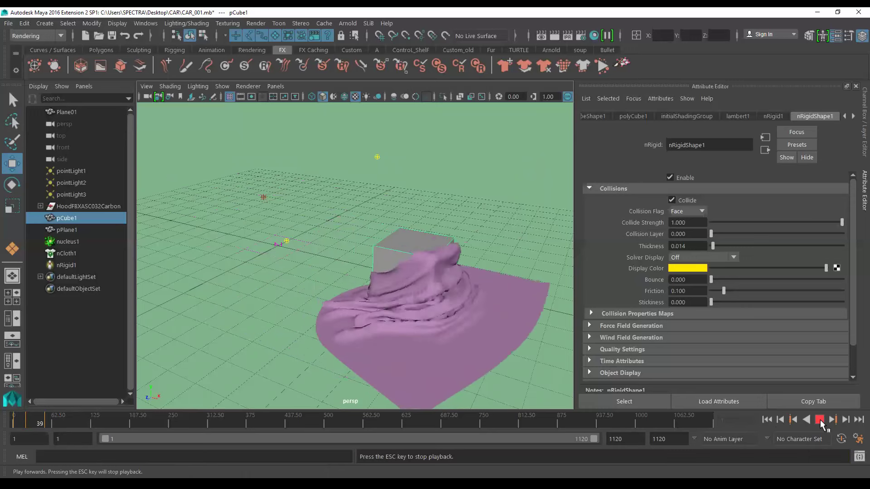
left_click(819, 420)
Step: Turn on the cloth's smooth preview and orbit in close to see its dark underside
left_click(535, 351)
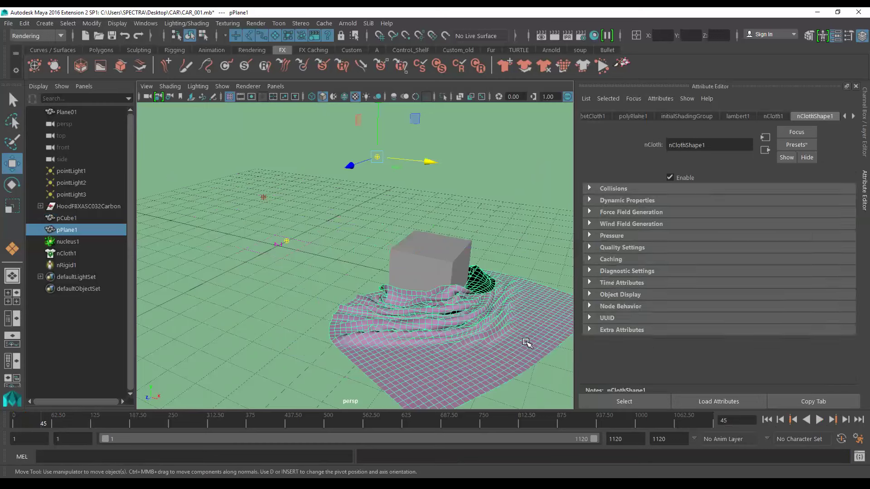
key("3")
left_click(544, 363)
mouse_move(522, 352)
left_mouse_down("alt")
mouse_move(533, 368)
mouse_move(462, 326)
mouse_move(504, 330)
mouse_move(475, 322)
mouse_move(443, 349)
mouse_move(358, 341)
mouse_move(334, 307)
left_mouse_up("alt")
right_click_drag(334, 307, 404, 348, "alt")
mouse_move(403, 347)
left_mouse_down("alt")
mouse_move(471, 334)
mouse_move(713, 407)
left_mouse_up("alt")
mouse_move(436, 249)
left_mouse_down("alt")
mouse_move(390, 252)
mouse_move(387, 276)
mouse_move(423, 254)
mouse_move(520, 272)
mouse_move(491, 254)
mouse_move(303, 256)
mouse_move(389, 285)
mouse_move(391, 274)
left_mouse_up("alt")
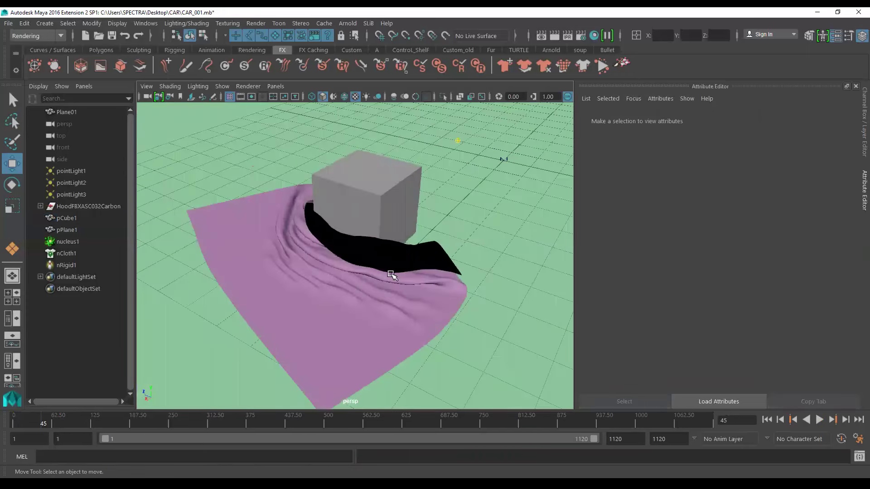
Step: Enable Lighting > Two Sided Lighting so the cloth underside shades pink, and reframe the view
left_click(200, 86)
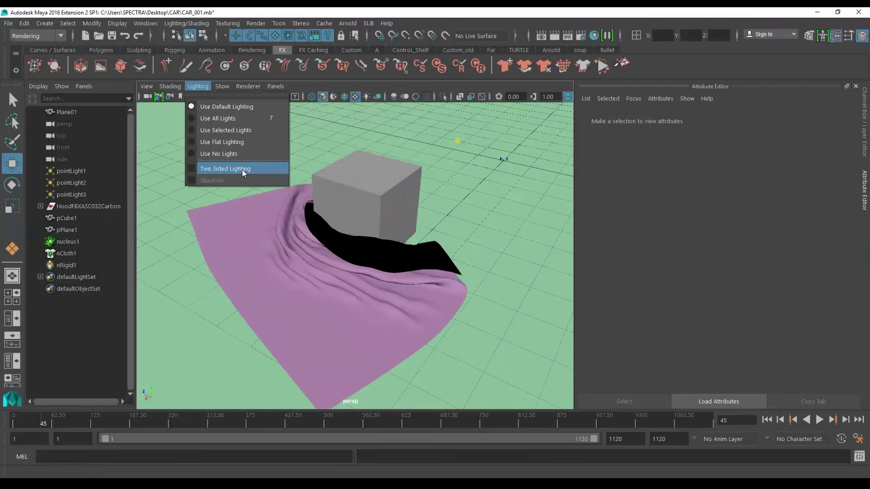
left_click(242, 168)
mouse_move(362, 267)
left_mouse_down("alt")
mouse_move(369, 259)
mouse_move(456, 272)
mouse_move(561, 272)
left_mouse_up("alt")
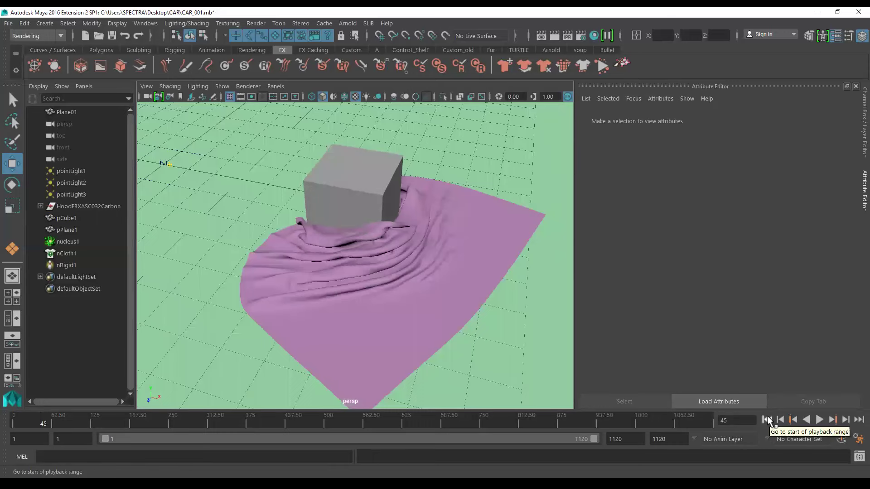
mouse_move(466, 320)
right_mouse_down("alt")
mouse_move(439, 282)
mouse_move(492, 319)
right_mouse_up("alt")
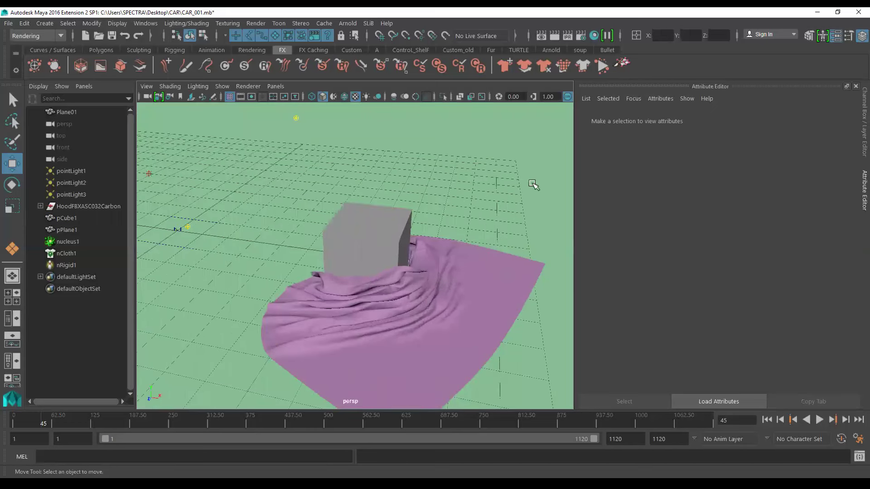
left_click(352, 23)
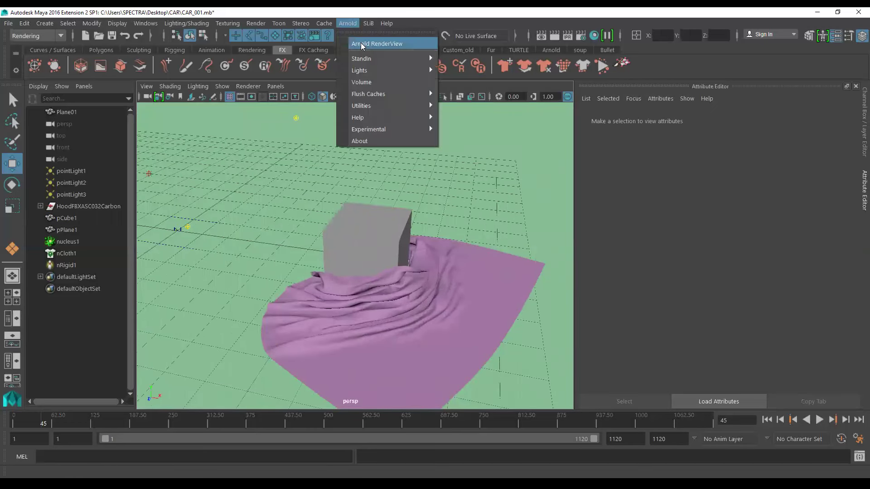
Step: Launch the Arnold render preview, move its window aside, and toggle two-sided lighting
left_click(361, 43)
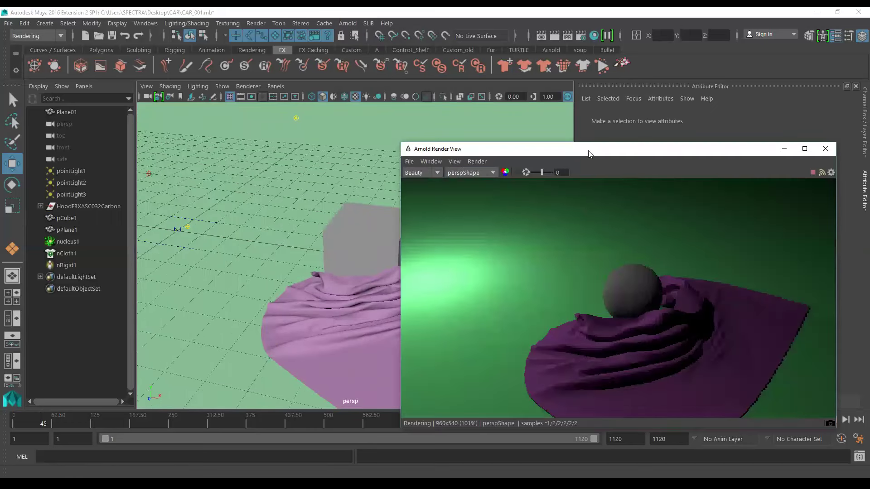
left_click_drag(588, 153, 517, 78)
left_click_drag(258, 272, 227, 269, "alt")
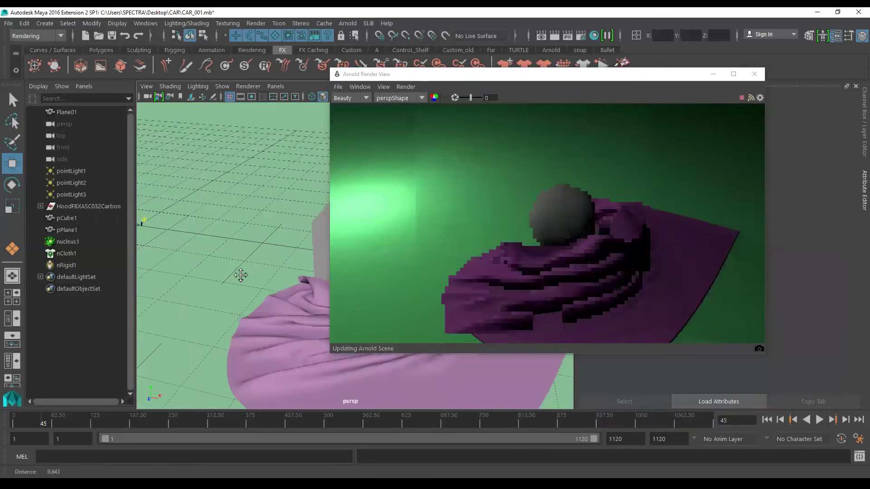
left_click(198, 86)
left_click(222, 168)
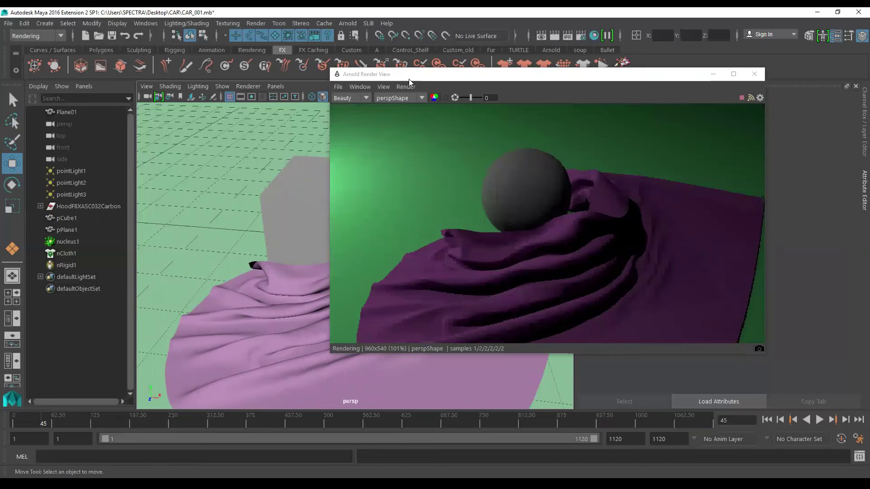
left_click_drag(409, 79, 542, 94)
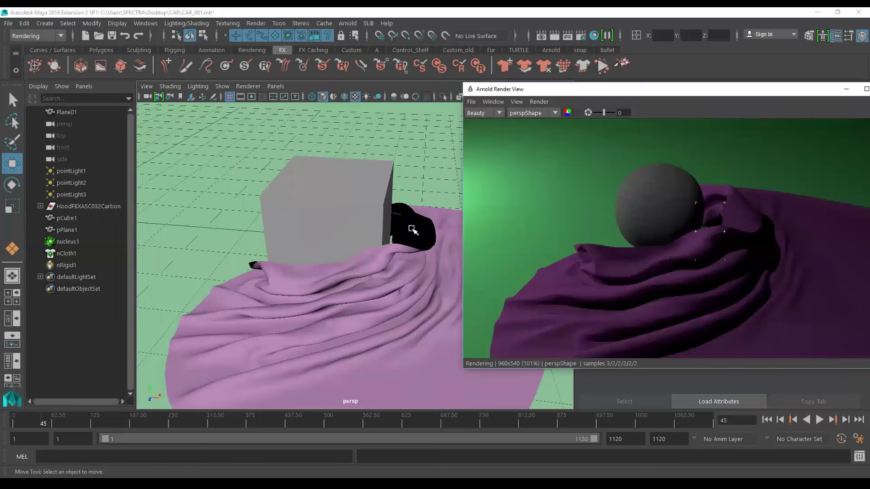
mouse_move(421, 296)
left_mouse_down("alt")
mouse_move(394, 274)
mouse_move(363, 274)
mouse_move(401, 316)
left_mouse_up("alt")
mouse_move(380, 305)
right_mouse_down("alt")
mouse_move(350, 268)
mouse_move(340, 276)
right_mouse_up("alt")
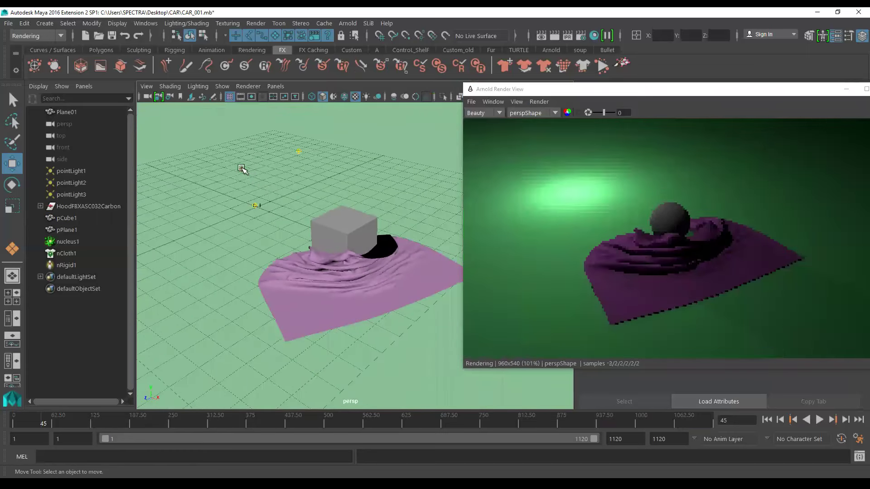
Step: Move pointLight2 up and to the right beside the cube, and place the render window at upper left
left_click(247, 202)
left_click_drag(247, 202, 235, 212, "alt")
middle_click_drag(235, 212, 364, 259)
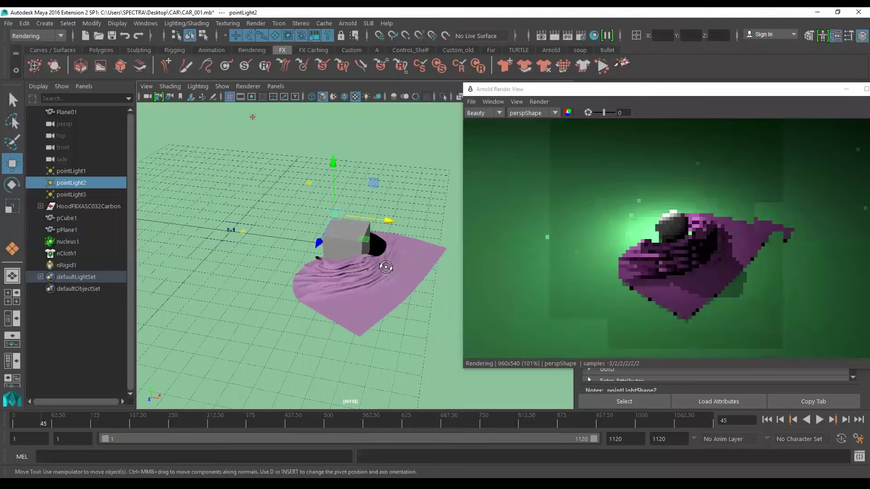
left_click_drag(364, 259, 410, 279, "alt")
middle_click_drag(409, 279, 371, 247)
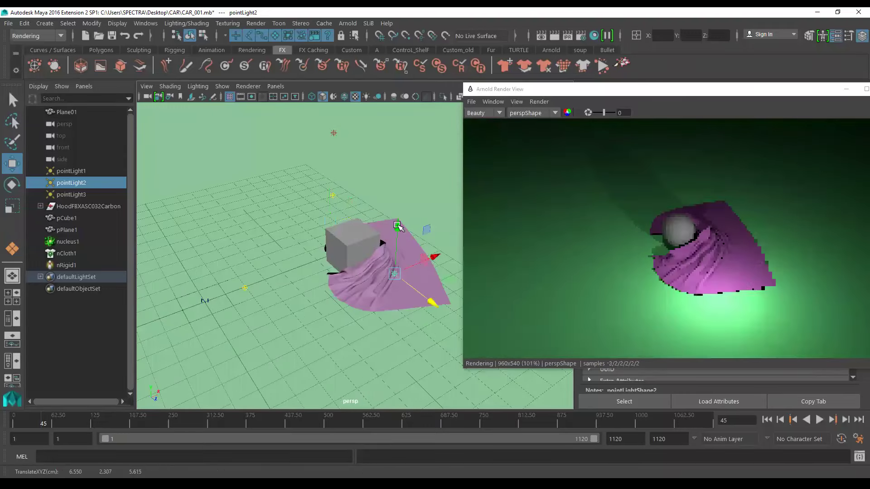
mouse_move(336, 248)
left_mouse_down("alt")
mouse_move(317, 253)
mouse_move(354, 283)
mouse_move(342, 294)
mouse_move(317, 204)
left_mouse_up("alt")
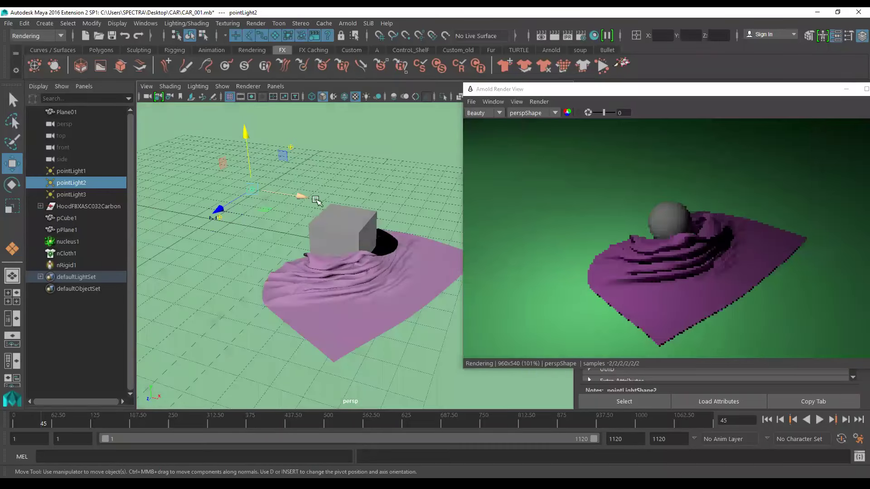
middle_click_drag(317, 204, 464, 247)
left_click_drag(363, 272, 382, 301, "alt")
mouse_move(382, 301)
right_mouse_down("alt")
mouse_move(395, 322)
mouse_move(562, 220)
right_mouse_up("alt")
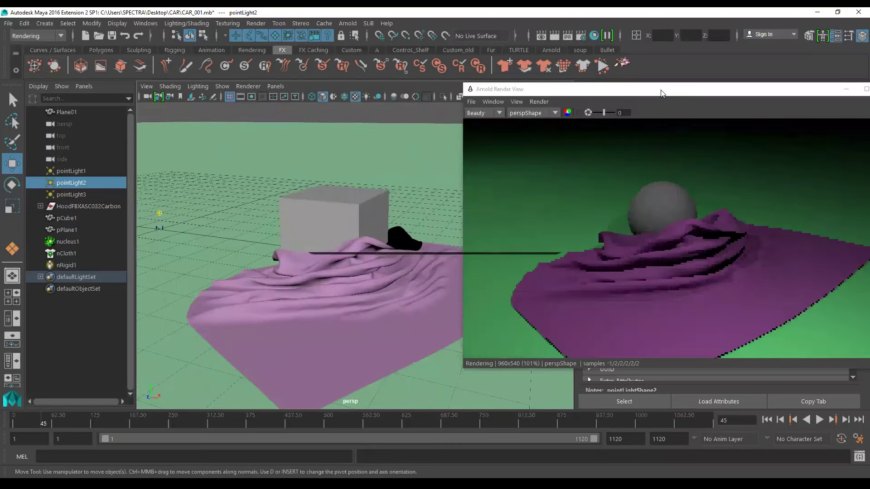
left_click_drag(660, 93, 102, 65)
mouse_move(431, 268)
left_mouse_down("alt")
mouse_move(458, 272)
mouse_move(460, 253)
mouse_move(474, 277)
mouse_move(449, 281)
left_mouse_up("alt")
left_click(471, 267)
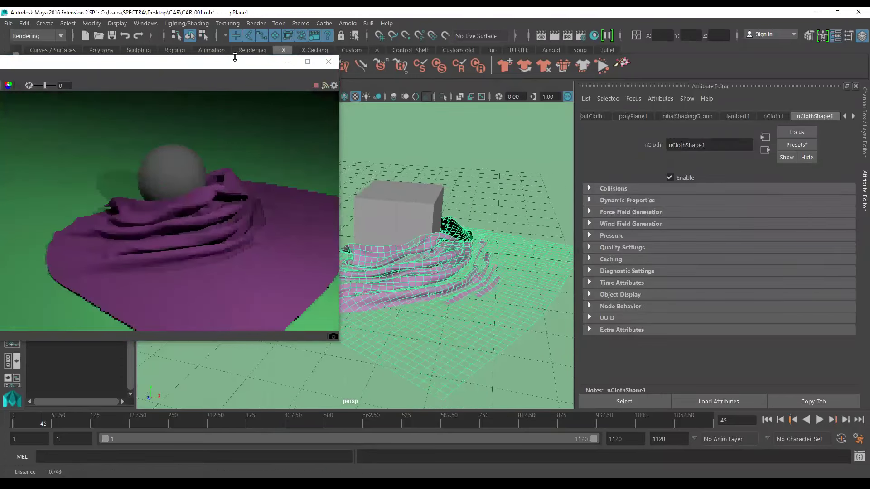
Step: Select a small cluster of vertices at the cloth sheet's corner
key("w")
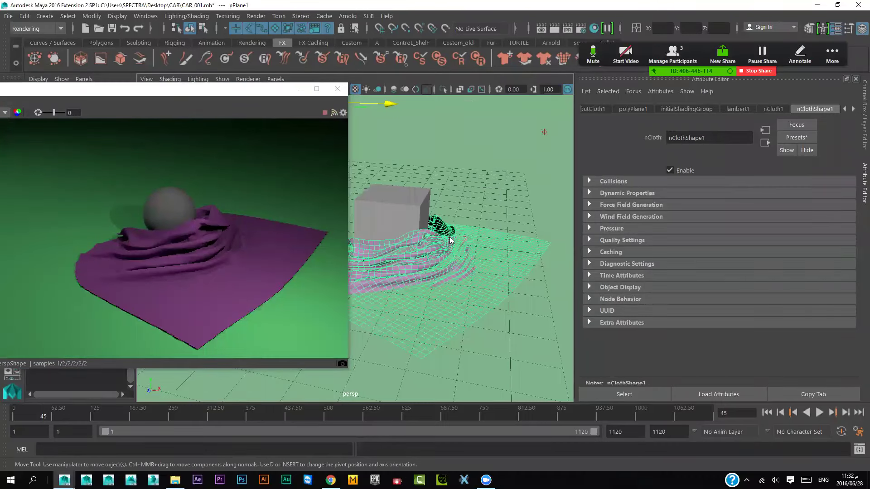
right_click_drag(450, 140, 447, 233)
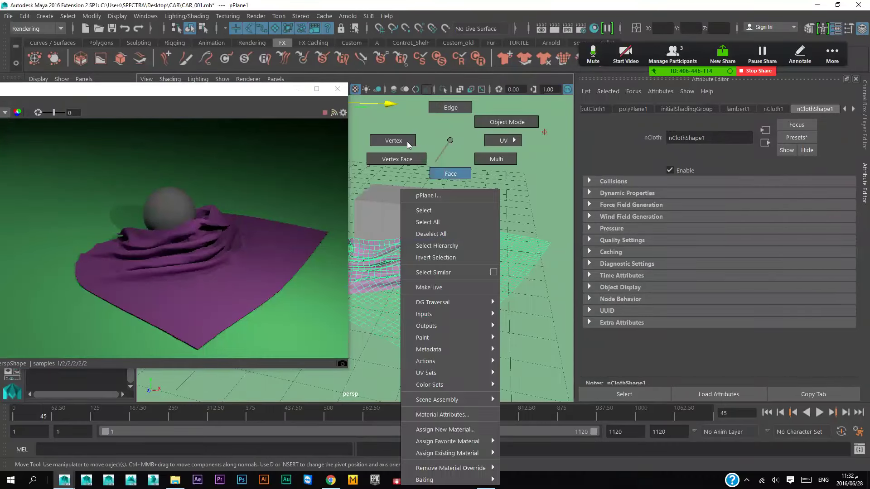
right_click_drag(447, 233, 398, 142)
right_click_drag(471, 232, 477, 232)
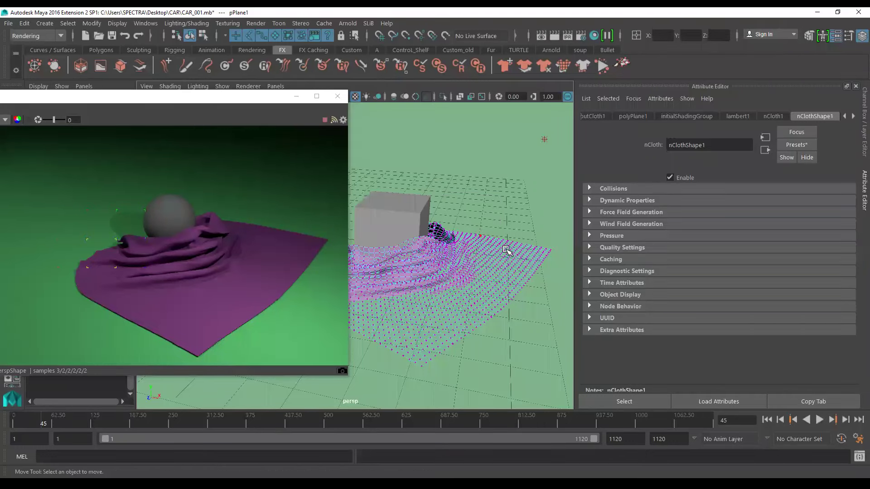
left_click_drag(506, 250, 479, 236)
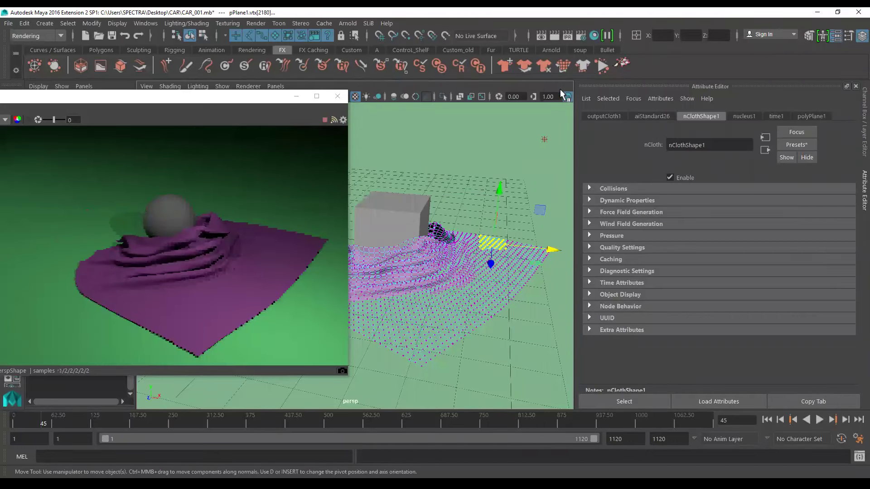
Step: Pin the selected vertices with an nConstraint Transform Constraint from the FX menu set
left_click(40, 36)
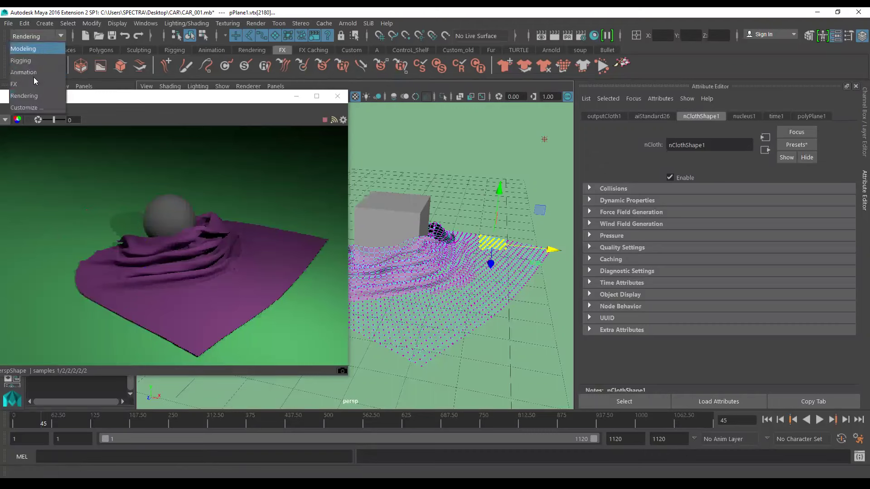
left_click(34, 81)
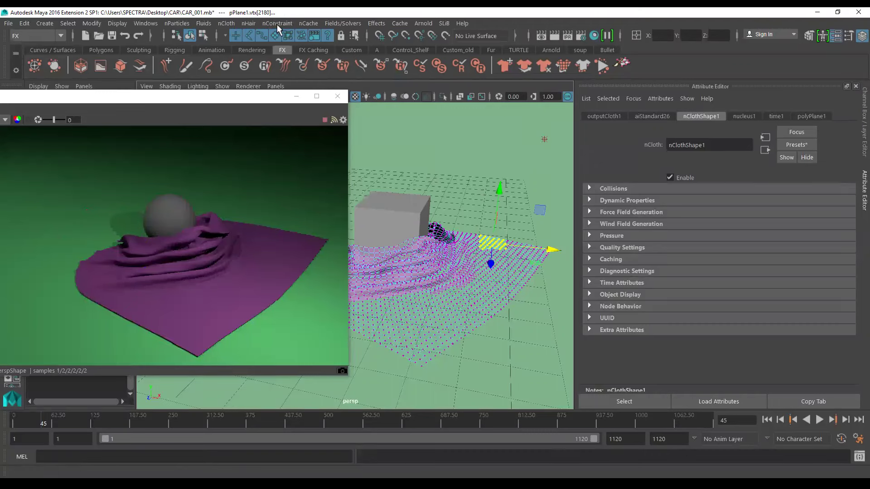
left_click(277, 24)
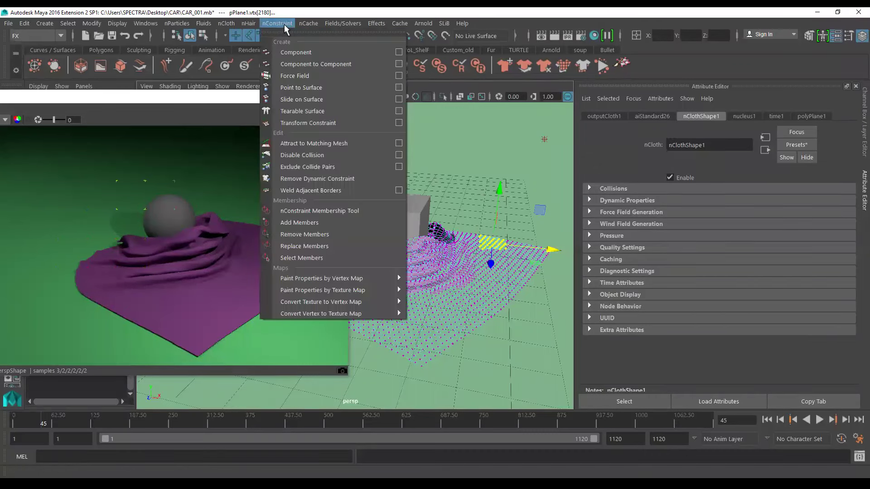
left_click(337, 125)
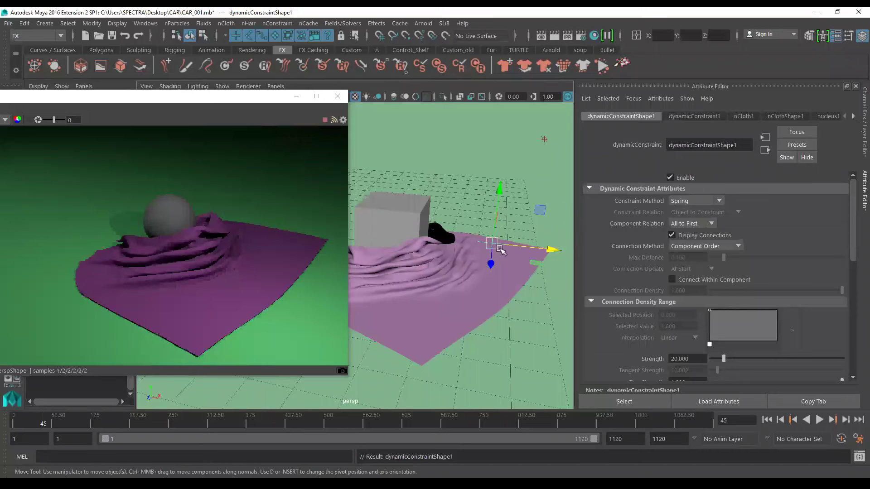
Step: Replay the simulation from frame 1, stop at frame 34, and orbit closer to the lifted cloth
left_click(819, 419)
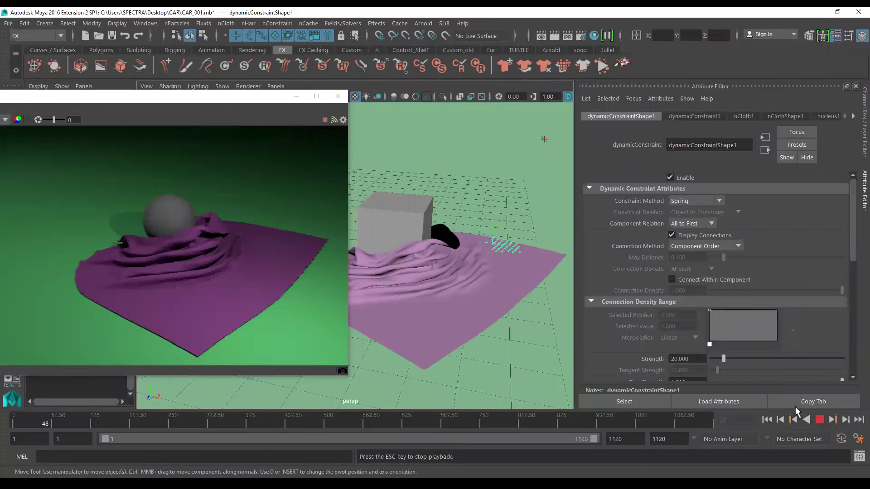
left_click(767, 420)
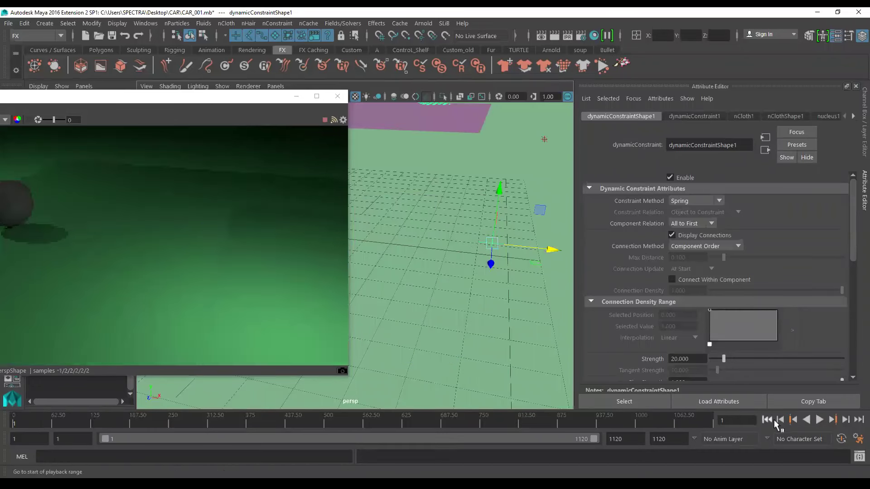
left_click(818, 420)
left_click(498, 345)
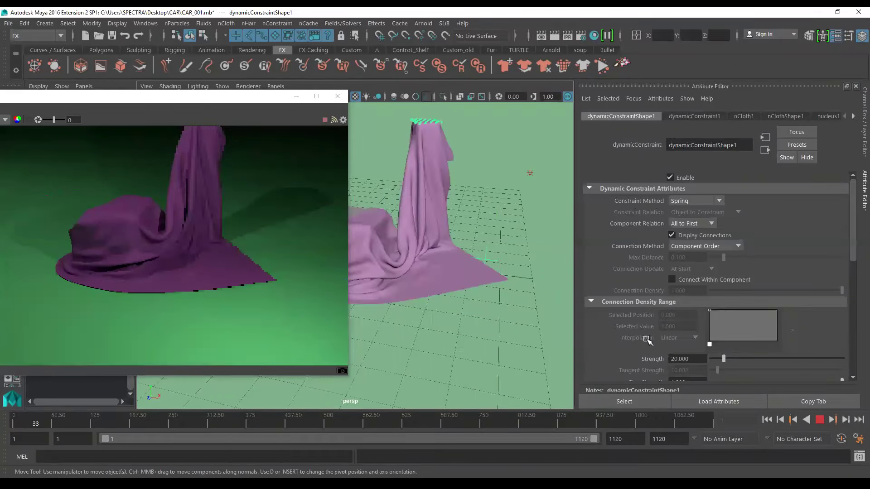
key("Escape")
mouse_move(534, 236)
left_mouse_down("alt")
mouse_move(460, 277)
mouse_move(472, 288)
mouse_move(431, 291)
mouse_move(458, 281)
mouse_move(491, 300)
mouse_move(363, 229)
left_mouse_up("alt")
mouse_move(453, 312)
left_mouse_down("alt")
mouse_move(490, 308)
mouse_move(471, 317)
mouse_move(490, 318)
mouse_move(466, 317)
mouse_move(478, 301)
left_mouse_up("alt")
mouse_move(477, 301)
right_mouse_down("alt")
mouse_move(491, 326)
mouse_move(489, 305)
mouse_move(494, 334)
mouse_move(468, 325)
mouse_move(461, 299)
mouse_move(473, 310)
mouse_move(475, 286)
right_mouse_up("alt")
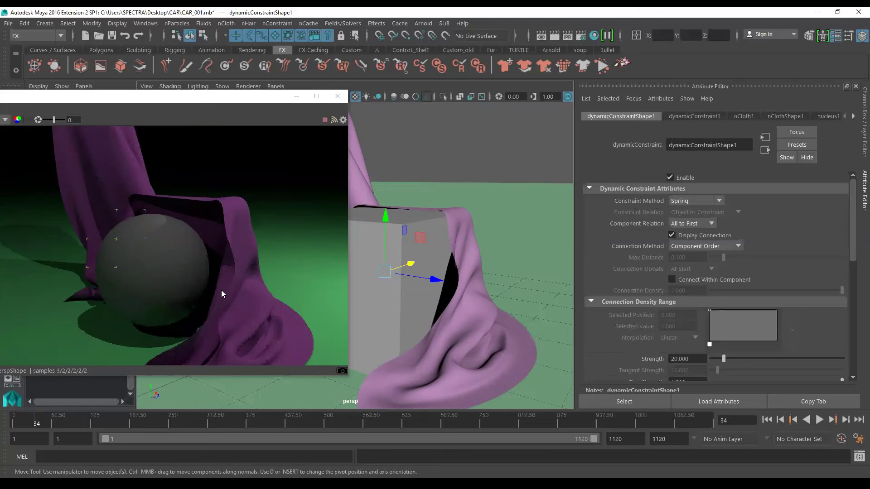
Step: Apply Mesh > Smooth to pCube1 with 2 divisions, turning it into a sphere
left_click(410, 312)
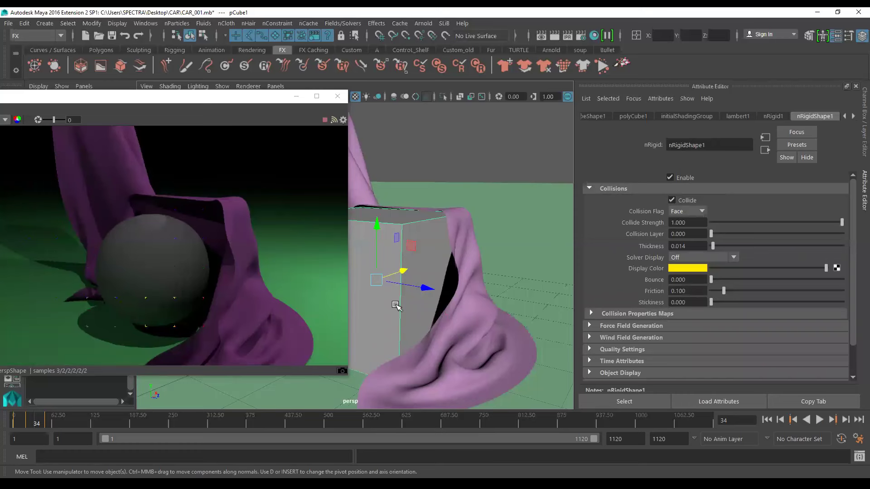
mouse_move(461, 321)
left_mouse_down("alt")
mouse_move(441, 295)
mouse_move(497, 288)
mouse_move(496, 304)
mouse_move(398, 329)
left_mouse_up("alt")
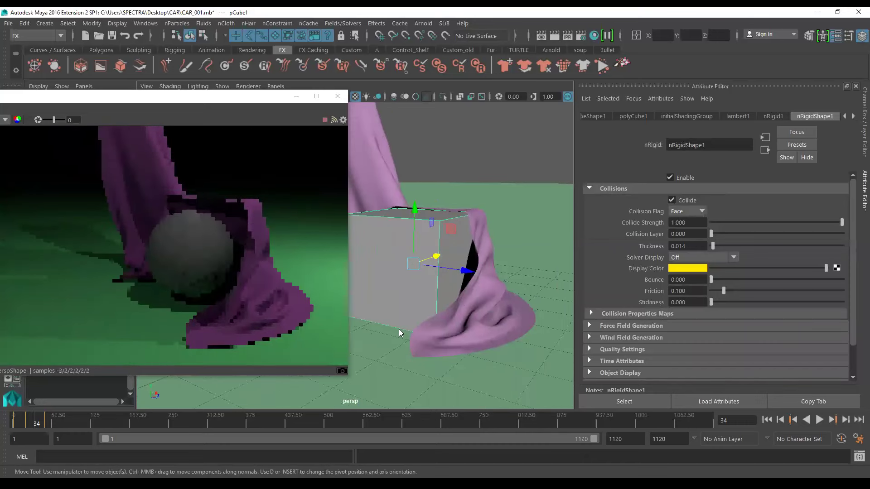
key("space")
left_click_drag(343, 337, 368, 198)
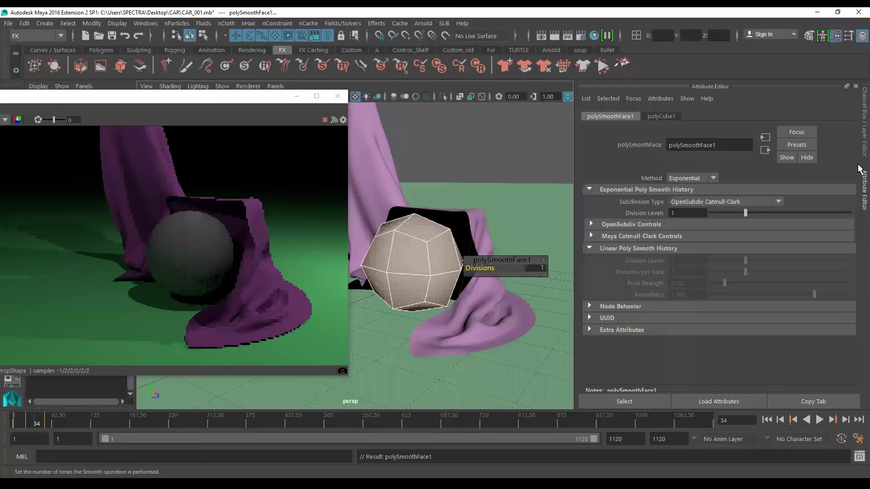
left_click(534, 269)
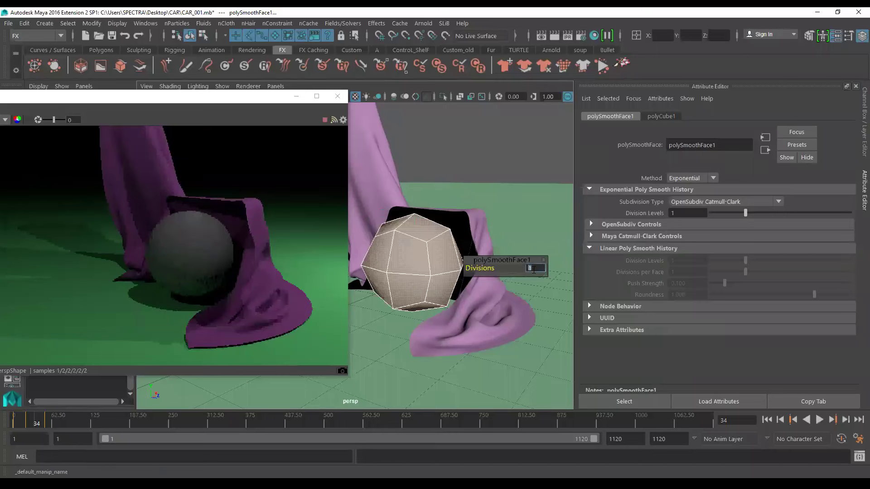
type("2")
key("Return")
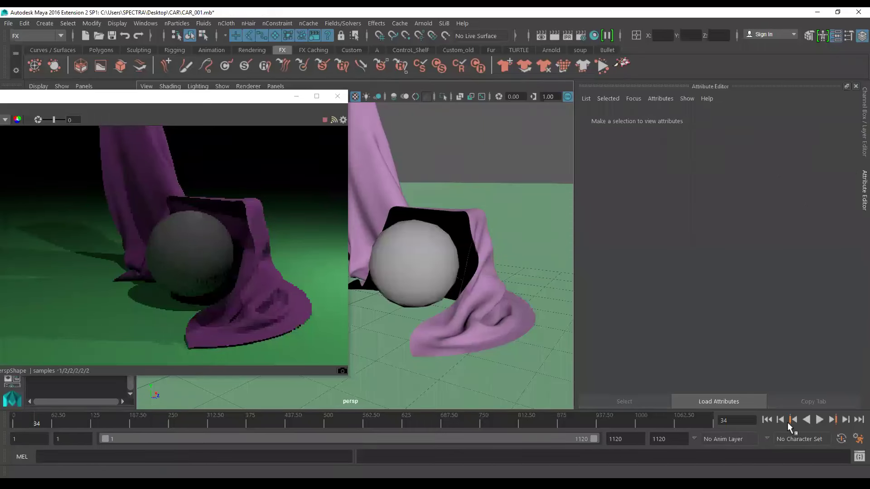
Step: Play the simulation to frame 38 and orbit around the cloth on the sphere
left_click(819, 421)
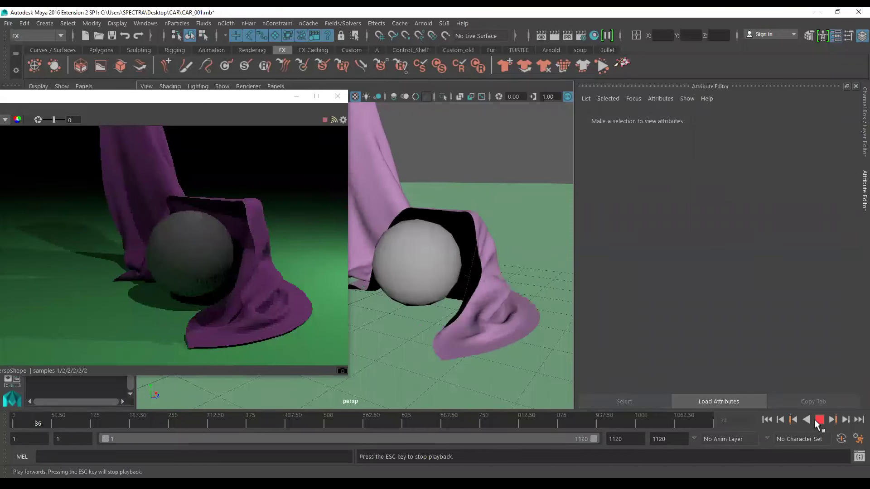
left_click(819, 420)
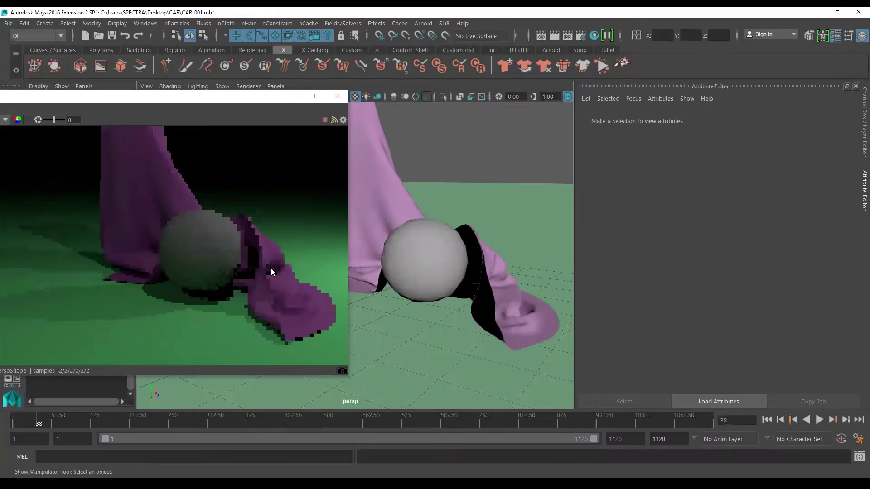
left_click_drag(445, 306, 435, 311, "alt")
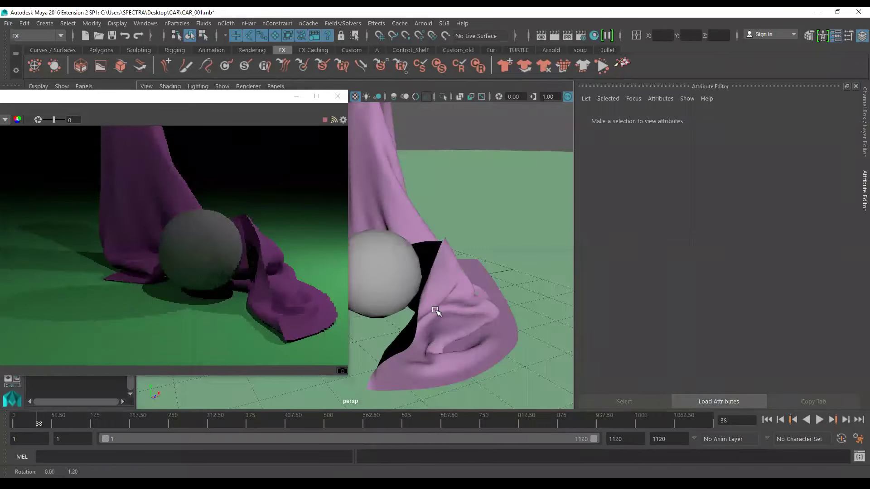
left_click_drag(489, 308, 474, 314, "alt")
right_click_drag(493, 331, 442, 298, "alt")
mouse_move(441, 298)
left_mouse_down("alt")
mouse_move(453, 340)
mouse_move(434, 322)
mouse_move(487, 330)
left_mouse_up("alt")
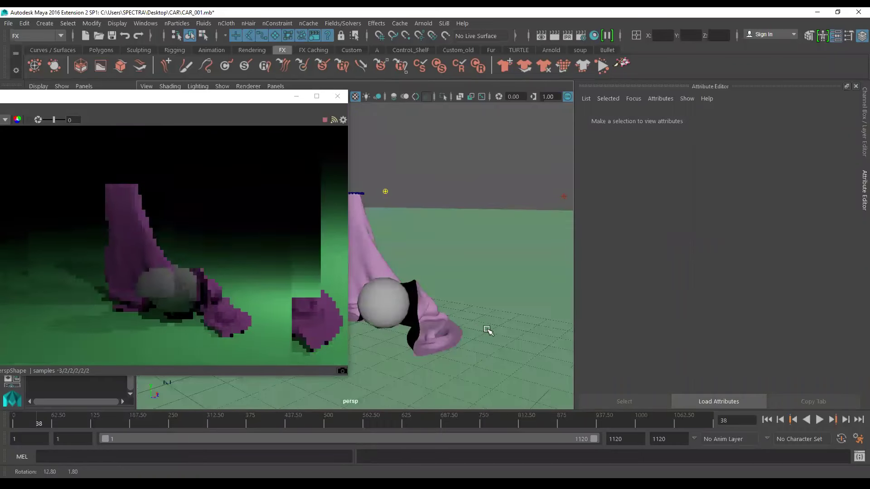
middle_click_drag(471, 304, 459, 281, "alt")
left_click_drag(459, 280, 476, 305, "alt")
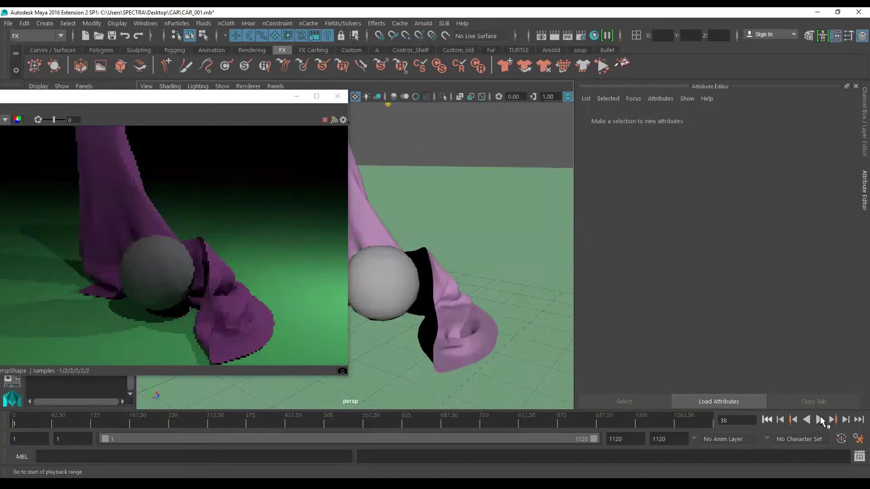
Step: Rerun the simulation to frame 18, frame the cloth peak, and float the Arnold render window
left_click(820, 419)
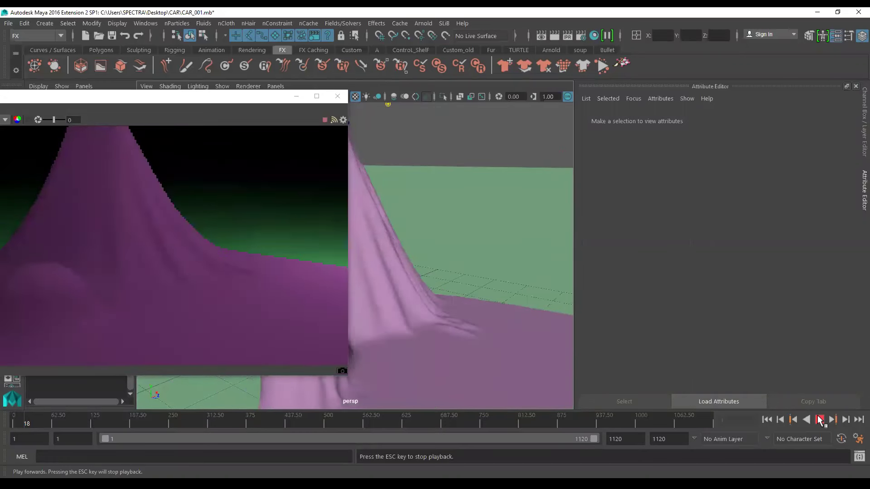
left_click(820, 420)
left_click_drag(460, 320, 496, 310, "alt")
mouse_move(495, 310)
right_mouse_down("alt")
mouse_move(508, 316)
mouse_move(490, 326)
right_mouse_up("alt")
mouse_move(481, 308)
left_mouse_down("alt")
mouse_move(462, 305)
mouse_move(466, 297)
mouse_move(458, 314)
left_mouse_up("alt")
right_click_drag(458, 315, 369, 203, "alt")
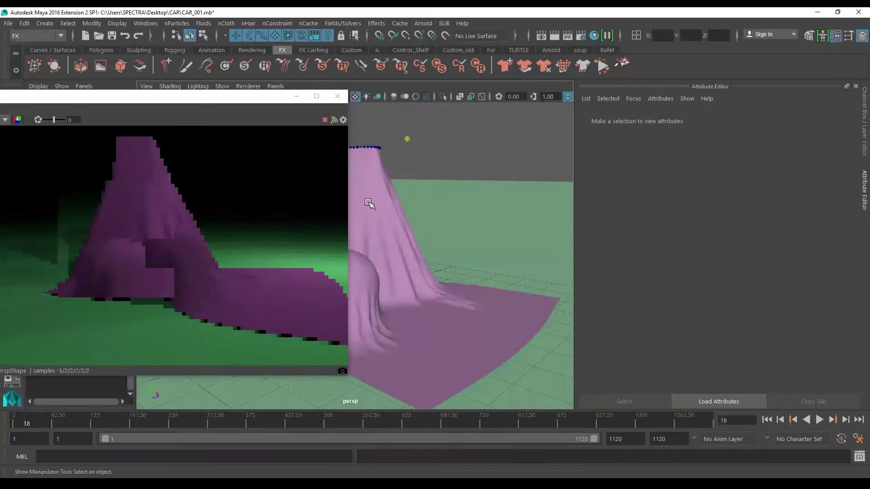
left_click_drag(231, 102, 614, 163)
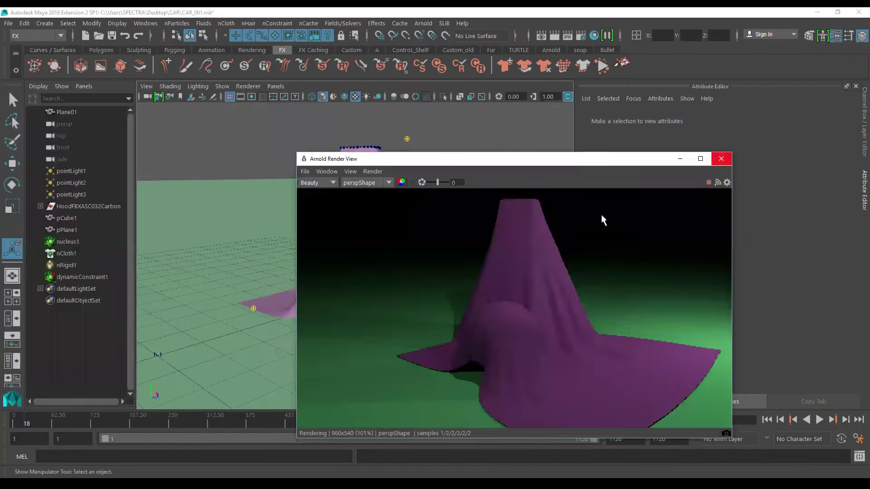
Step: Close the render window, rewind, select the sphere, and clear its keys over the time range
left_click(718, 157)
left_click(767, 419)
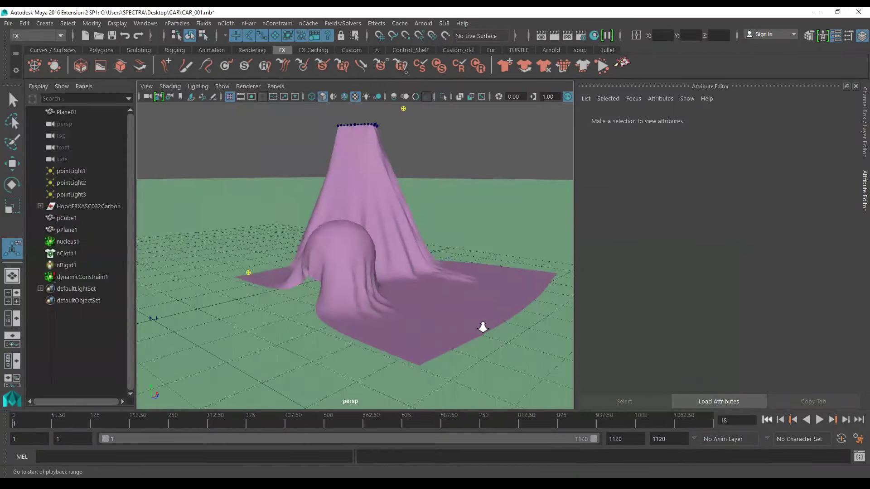
left_click(290, 286)
left_click_drag(301, 322, 299, 346, "alt")
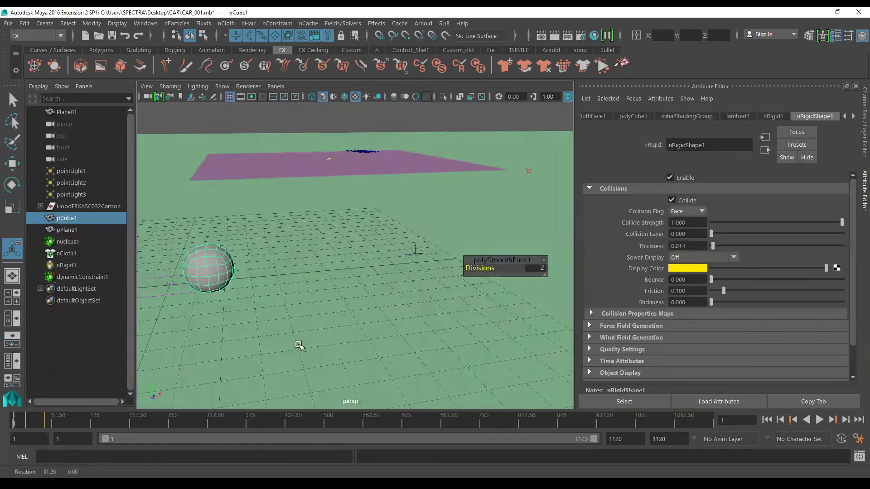
double_click(13, 425)
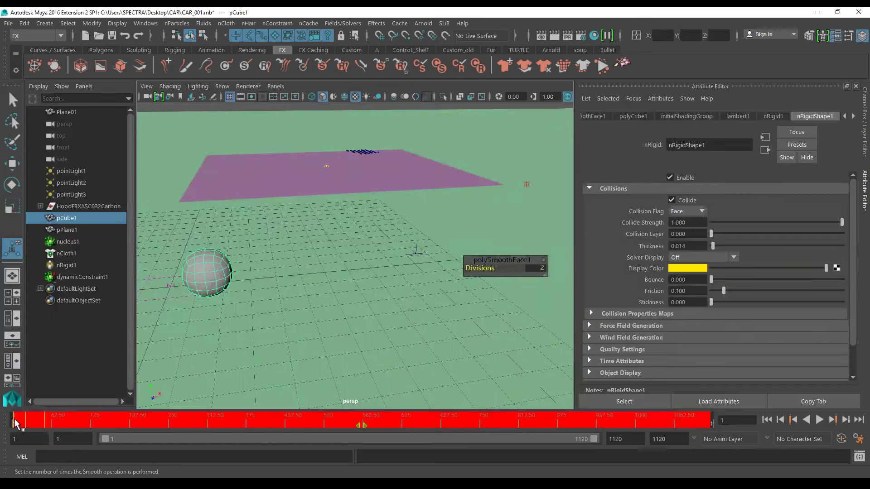
right_click(13, 424)
left_click(37, 286)
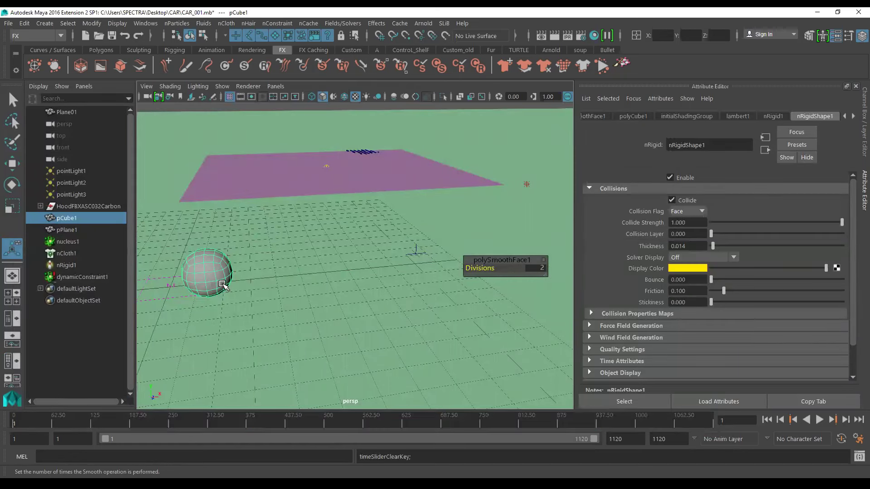
Step: Move the sphere right along X and scale it up to about 2.32
key("w")
left_click_drag(254, 267, 273, 267)
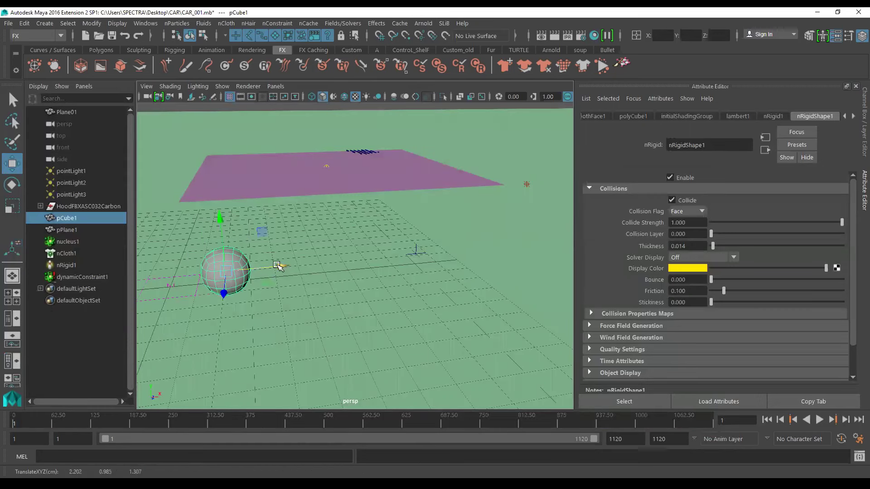
key("r")
left_click_drag(346, 318, 381, 307, "alt")
Step: Replay the simulation to frame 13 and orbit low to watch the cloth slide over the sphere
left_click(819, 419)
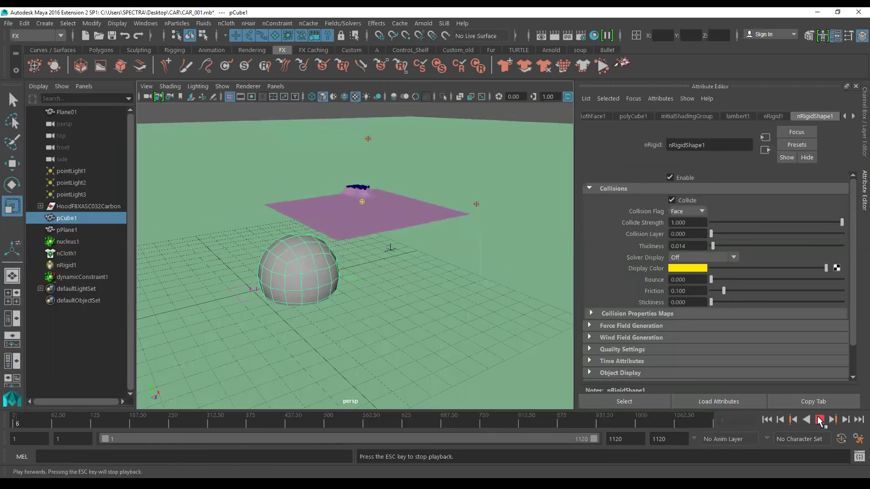
left_click(819, 419)
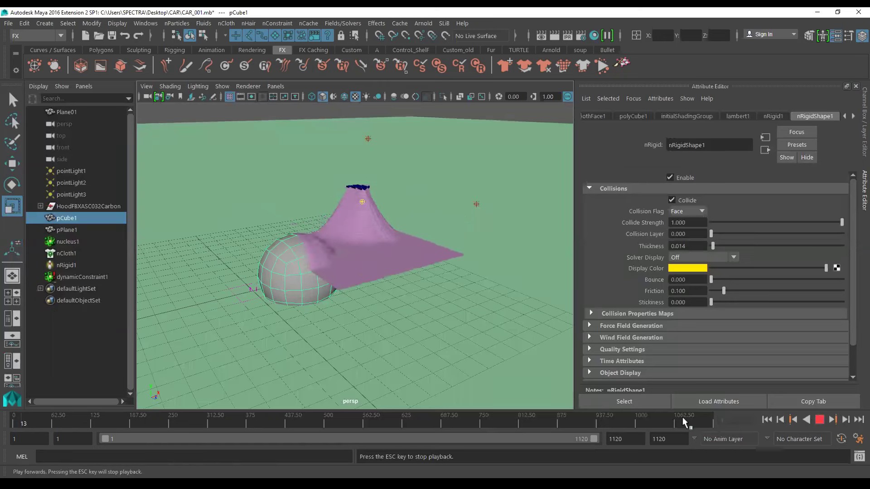
scroll(356, 311, "up", 3)
left_click_drag(406, 346, 477, 330, "alt")
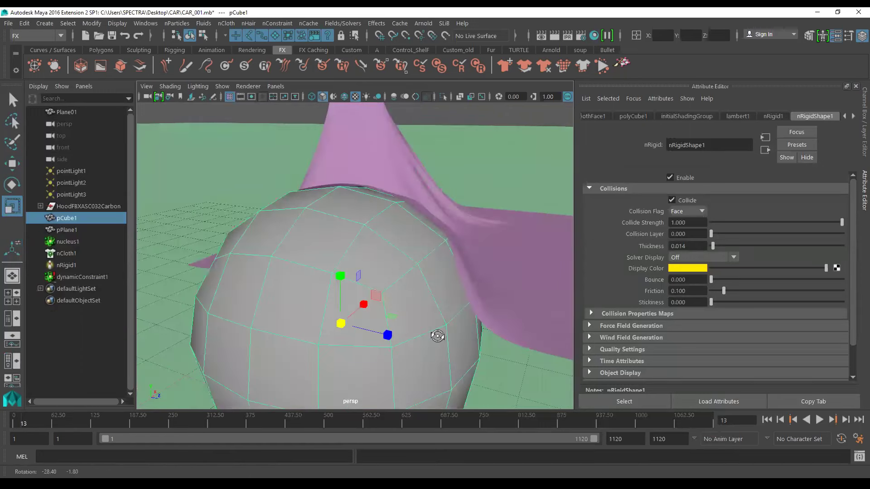
scroll(489, 325, "down", 2)
scroll(482, 324, "up", 4)
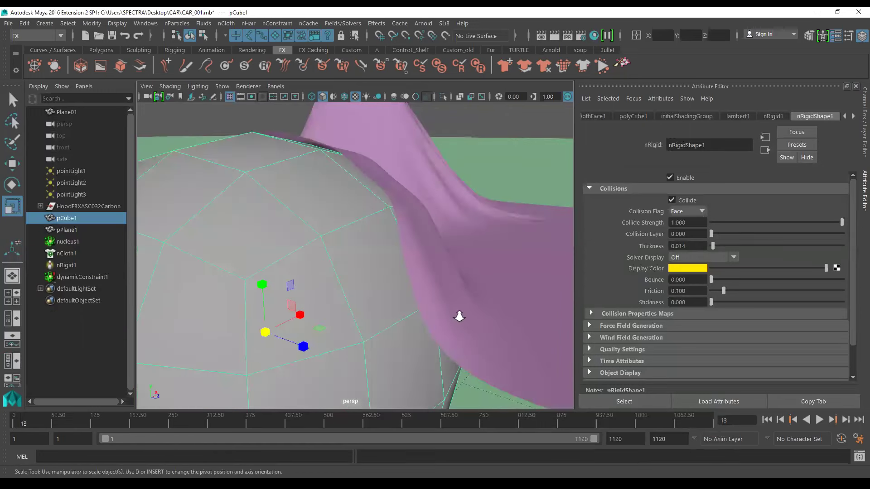
scroll(459, 314, "down", 3)
mouse_move(443, 291)
left_mouse_down("alt")
mouse_move(446, 277)
mouse_move(476, 324)
mouse_move(463, 312)
left_mouse_up("alt")
Step: Change the viewport lighting and frame the view closely on the cloth and sphere
scroll(472, 324, "up", 2)
left_click(198, 87)
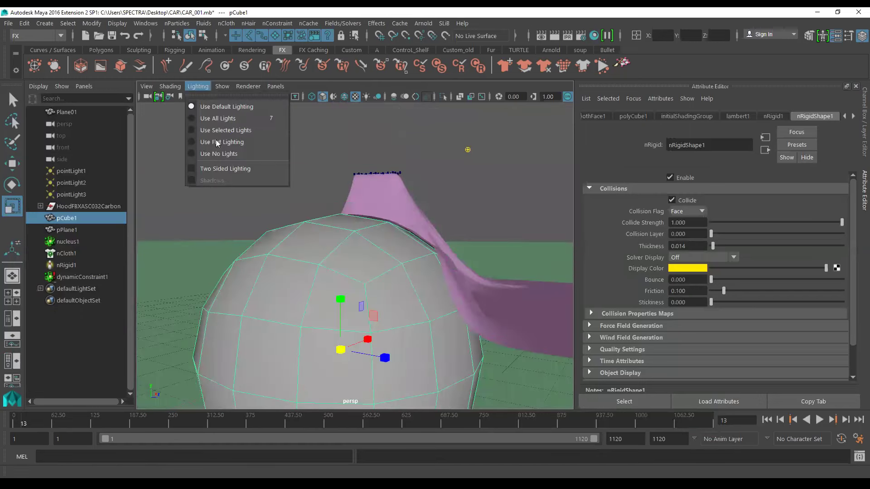
left_click(223, 168)
left_click_drag(384, 270, 346, 266, "alt")
left_click(251, 227)
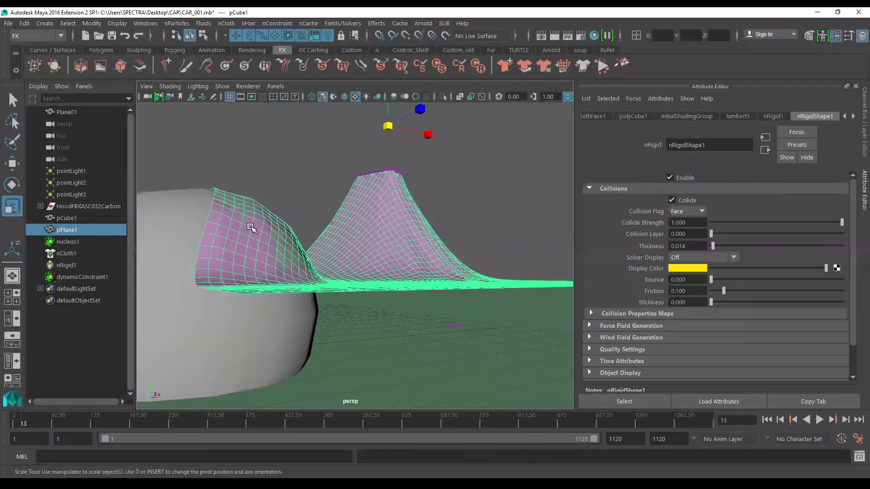
key("f")
mouse_move(348, 242)
left_mouse_down("alt")
mouse_move(404, 286)
mouse_move(381, 278)
mouse_move(429, 292)
mouse_move(491, 292)
left_mouse_up("alt")
mouse_move(414, 253)
right_mouse_down("alt")
mouse_move(468, 292)
mouse_move(456, 330)
right_mouse_up("alt")
mouse_move(456, 330)
left_mouse_down("alt")
mouse_move(443, 326)
mouse_move(462, 334)
left_mouse_up("alt")
middle_click_drag(462, 334, 400, 325, "alt")
left_click_drag(400, 325, 403, 320, "alt")
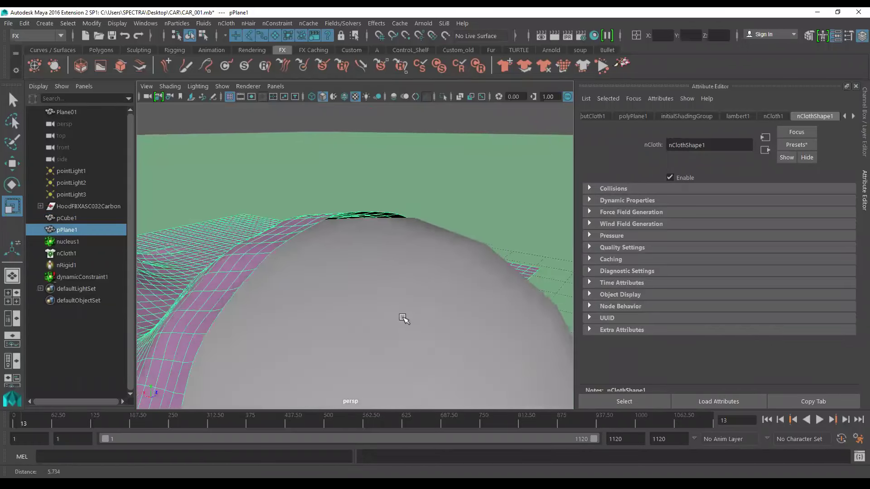
Step: On the sphere's nRigidShape1, display Collision Thickness and raise Thickness to 0.480
left_click(482, 295)
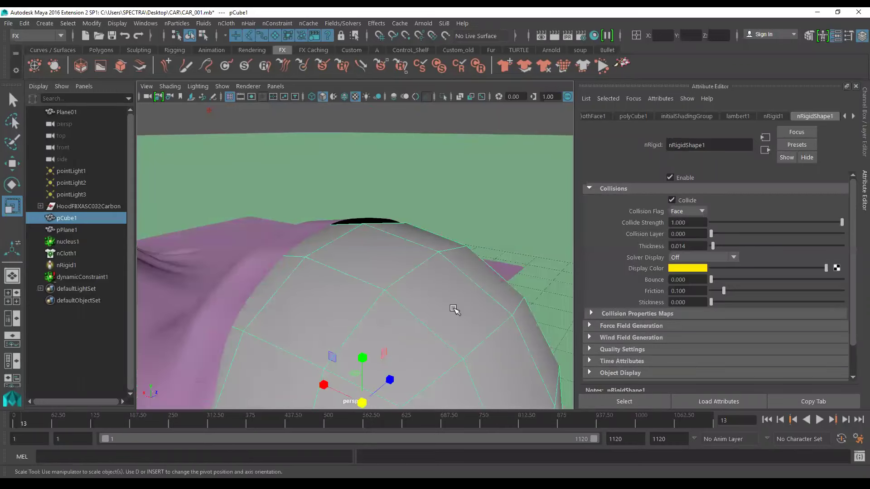
left_click(770, 116)
left_click(823, 118)
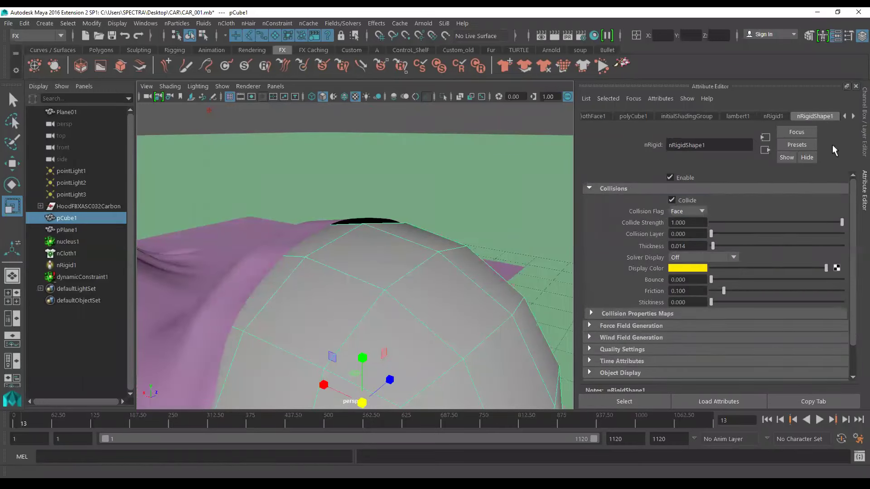
left_click(686, 256)
left_click(696, 279)
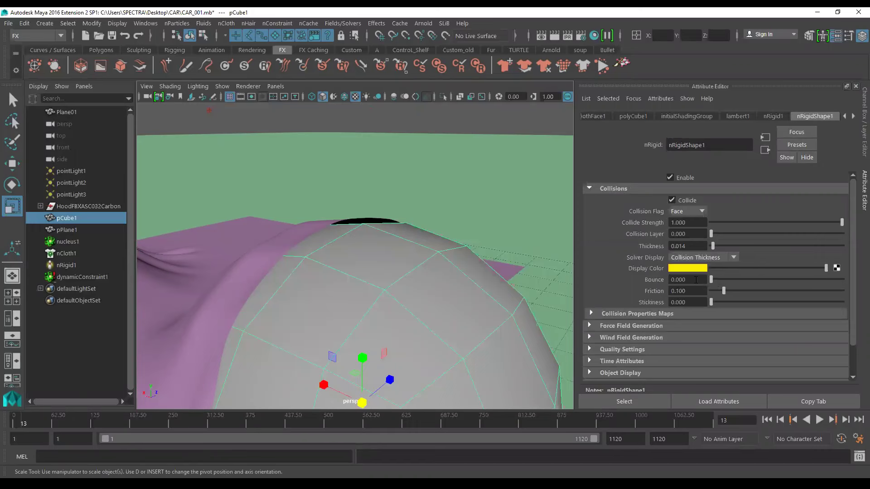
scroll(476, 254, "down", 2)
scroll(431, 242, "up", 3)
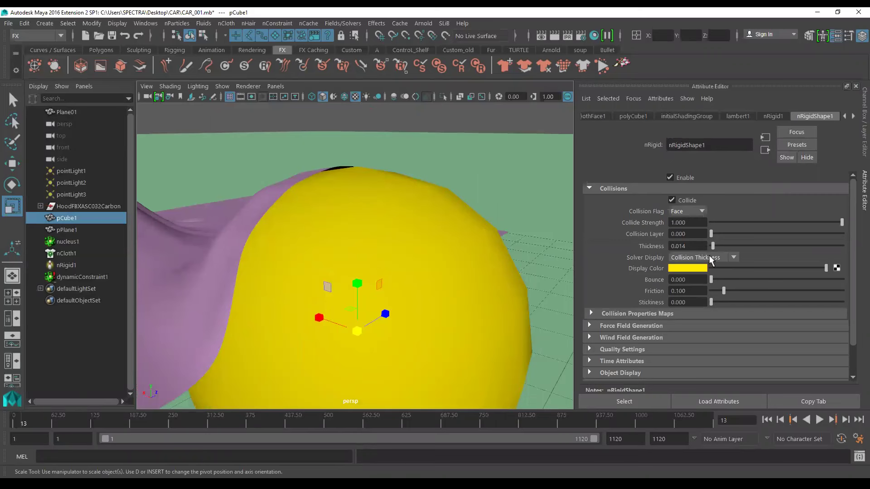
mouse_move(711, 246)
left_mouse_down()
mouse_move(698, 247)
mouse_move(718, 248)
left_mouse_up()
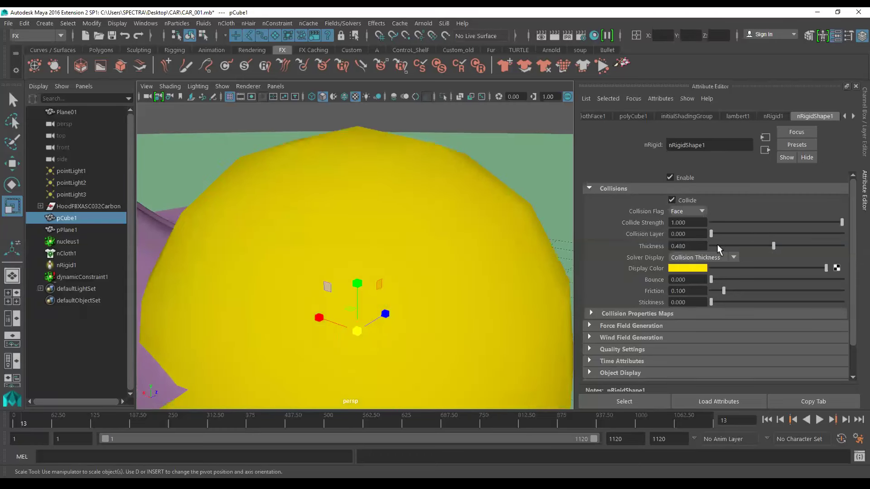
Step: Replay the simulation to frame 14, then show the yellow collision thickness shell again
left_click(690, 257)
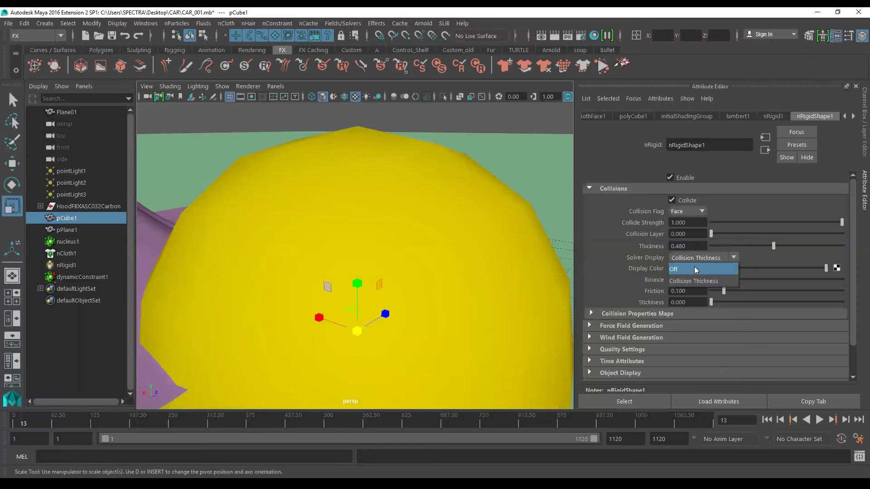
left_click(818, 420)
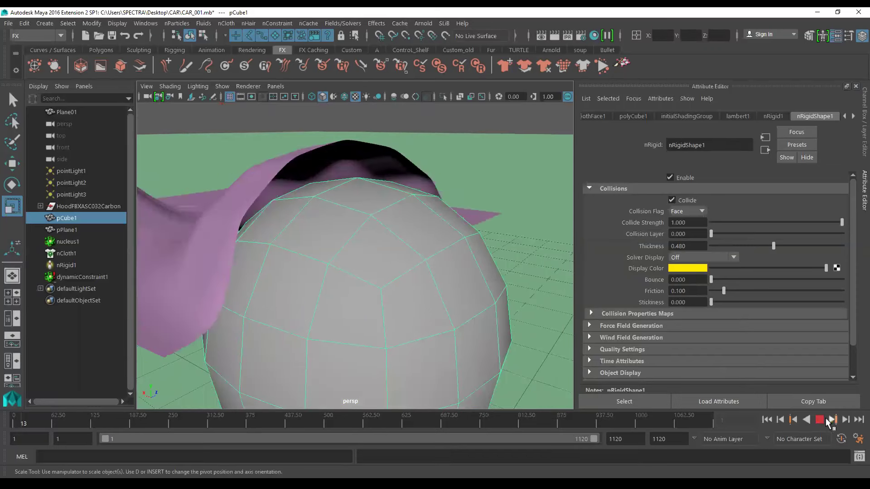
left_click(819, 419)
mouse_move(468, 307)
left_mouse_down("alt")
mouse_move(480, 311)
mouse_move(327, 146)
left_mouse_up("alt")
left_click_drag(382, 192, 401, 229, "alt")
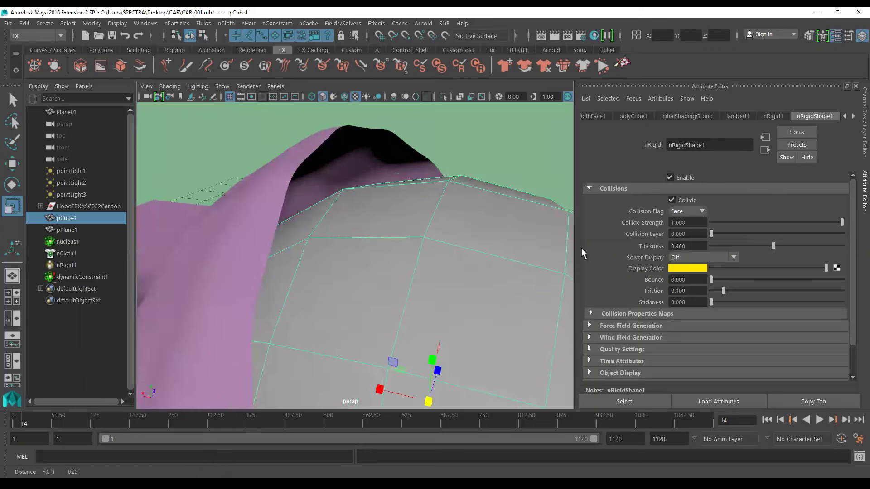
left_click(687, 257)
left_click(695, 275)
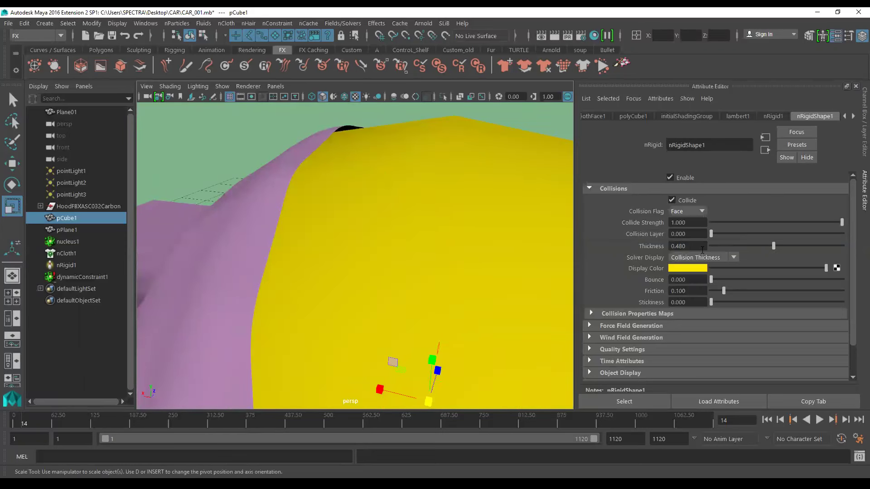
Step: Lower the sphere's collision thickness to 0.010 and turn its Solver Display off
left_click_drag(699, 246, 679, 254, "ctrl")
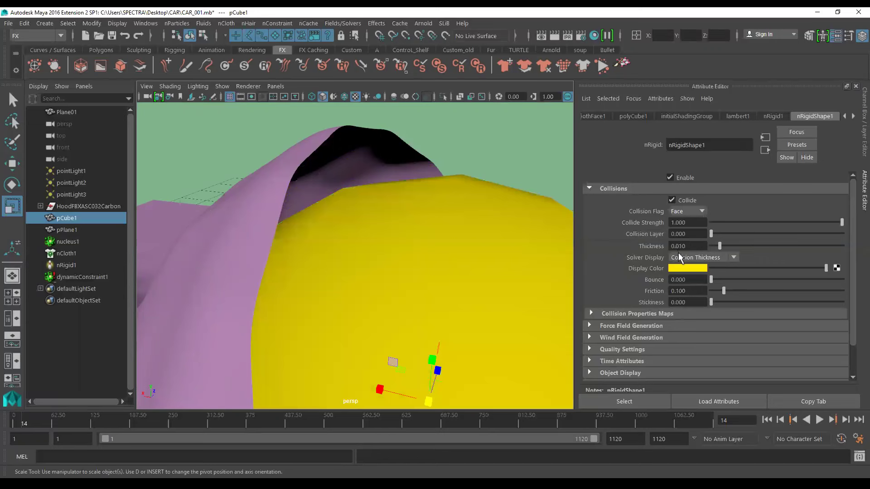
mouse_move(460, 246)
left_mouse_down("alt")
mouse_move(468, 258)
mouse_move(530, 243)
left_mouse_up("alt")
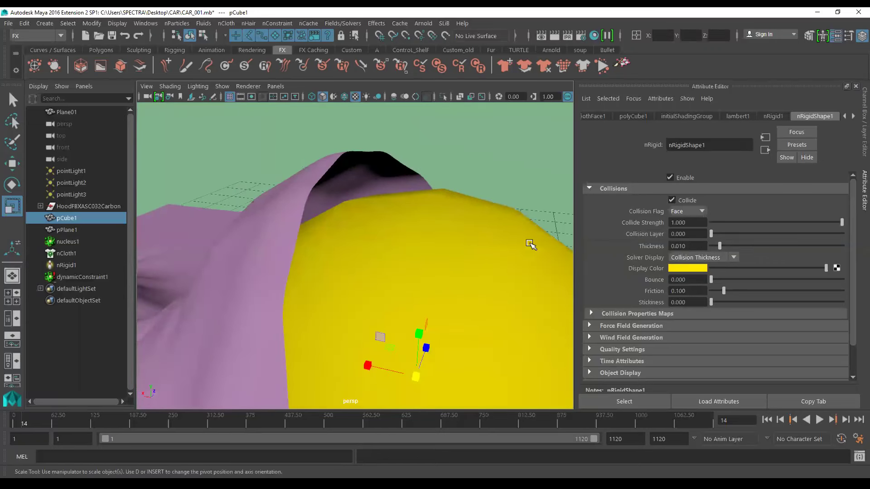
left_click(698, 259)
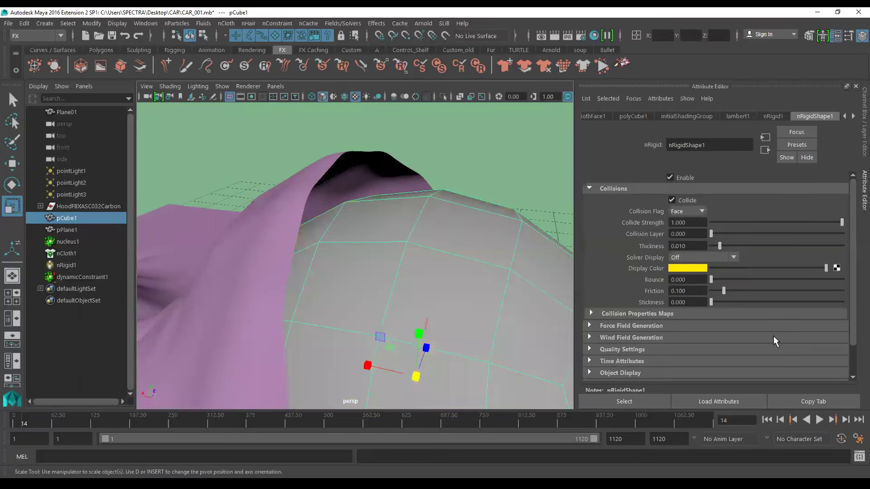
Step: Replay the simulation from the start to frame 12 and orbit around the draped cloth
left_click(794, 420)
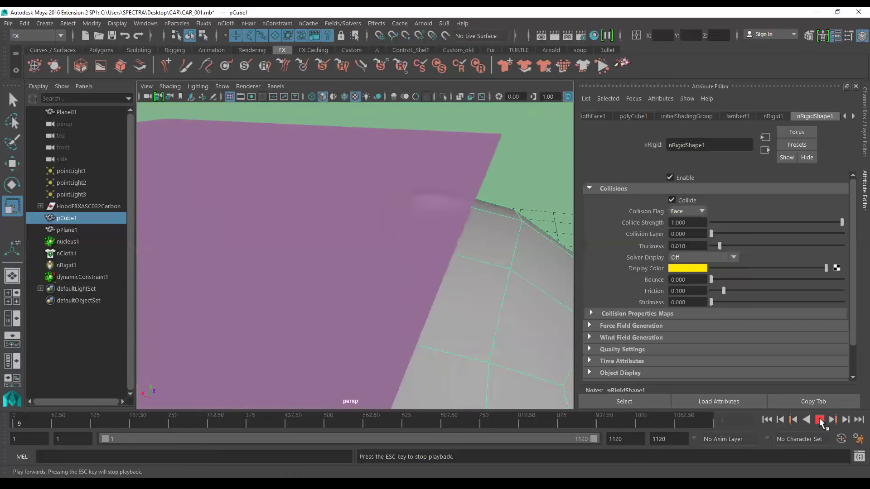
left_click(819, 420)
left_click_drag(556, 339, 497, 254, "alt")
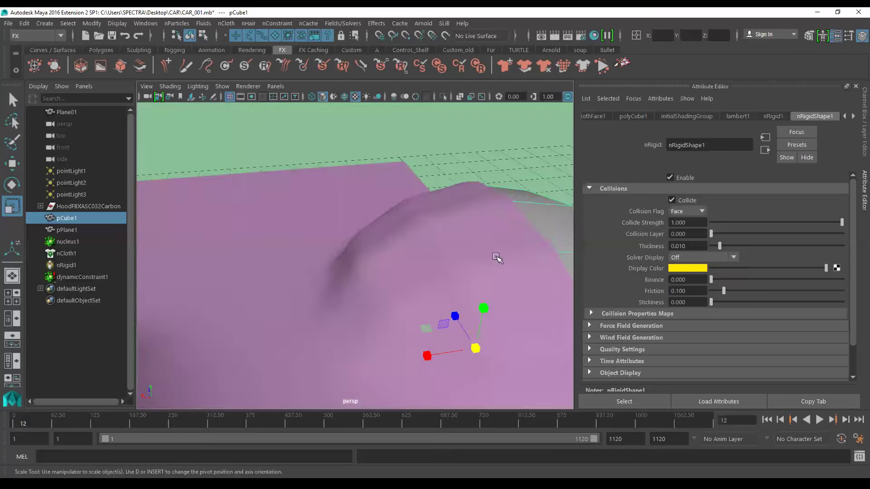
right_click_drag(469, 262, 426, 220, "alt")
mouse_move(452, 246)
left_mouse_down("alt")
mouse_move(386, 254)
mouse_move(353, 245)
mouse_move(435, 251)
left_mouse_up("alt")
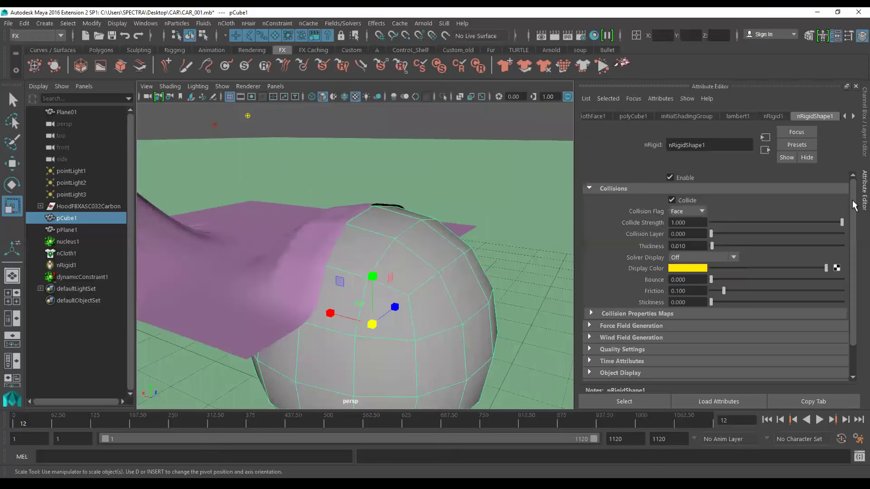
Step: Set the sphere's polySmoothFace1 Divisions to 3, deselect, and play the cloth simulation
left_click(858, 131)
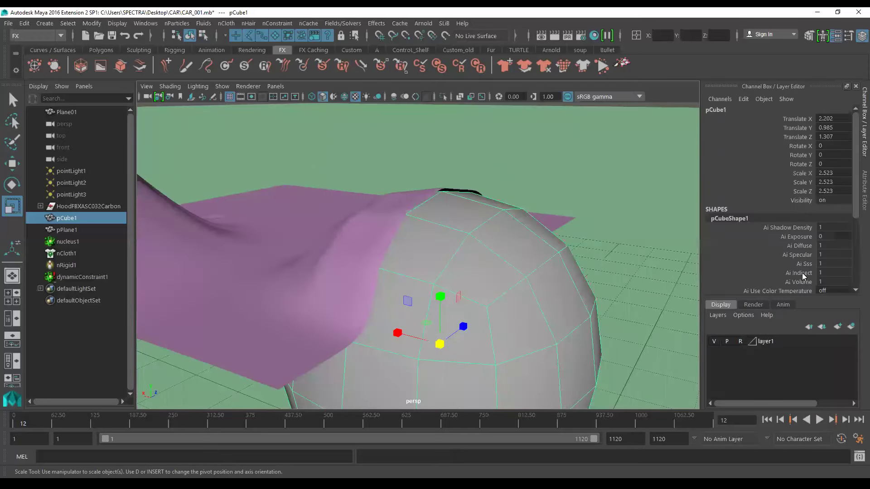
scroll(801, 273, "down", 5)
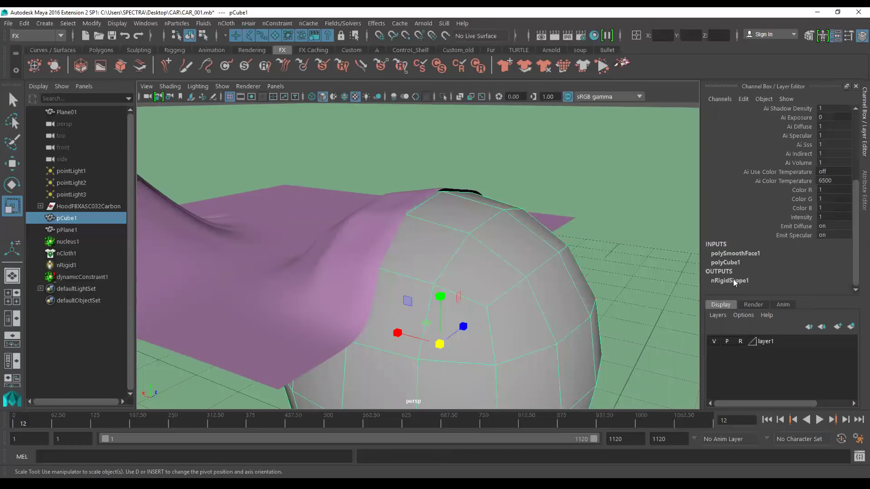
left_click(734, 253)
scroll(746, 260, "down", 2)
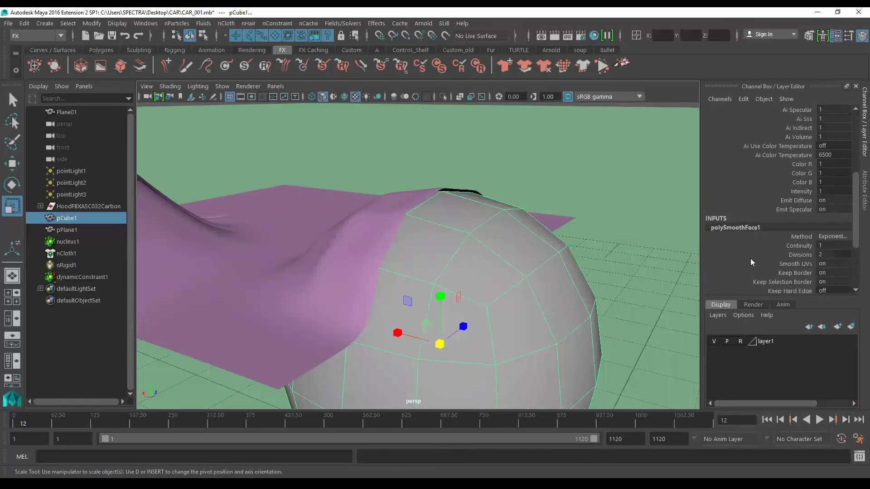
scroll(750, 262, "down", 2)
double_click(835, 230)
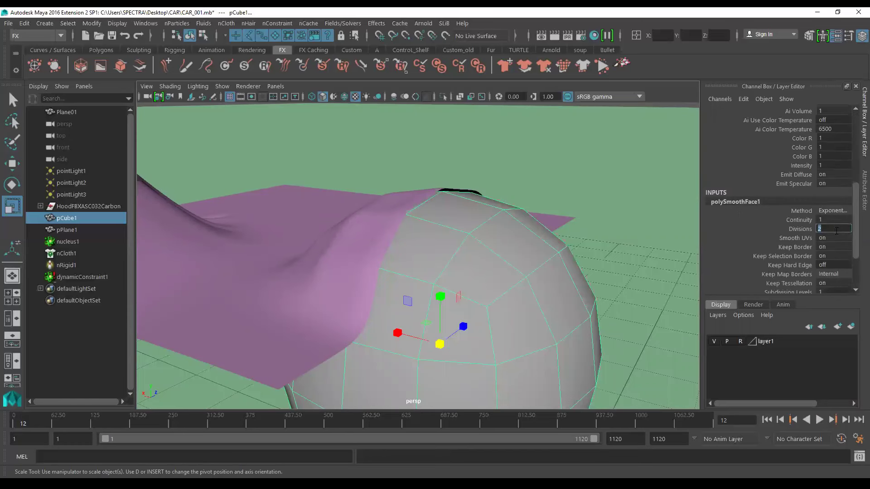
type("3")
key("Return")
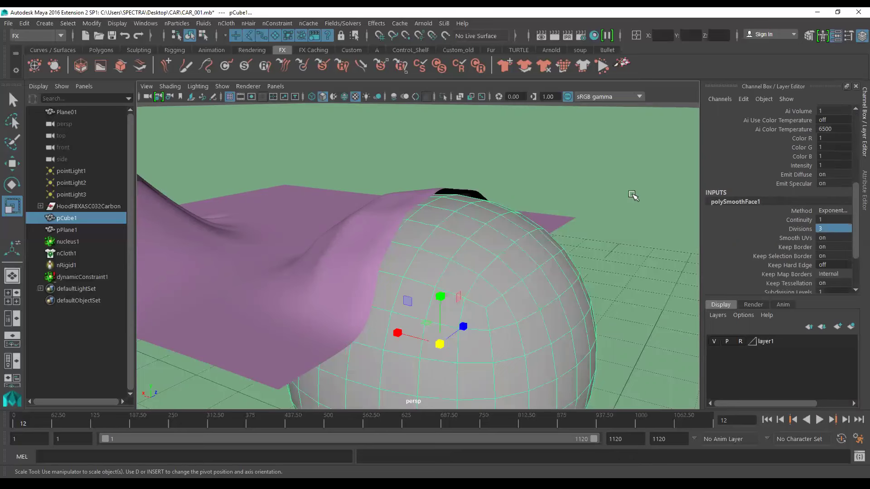
left_click(616, 217)
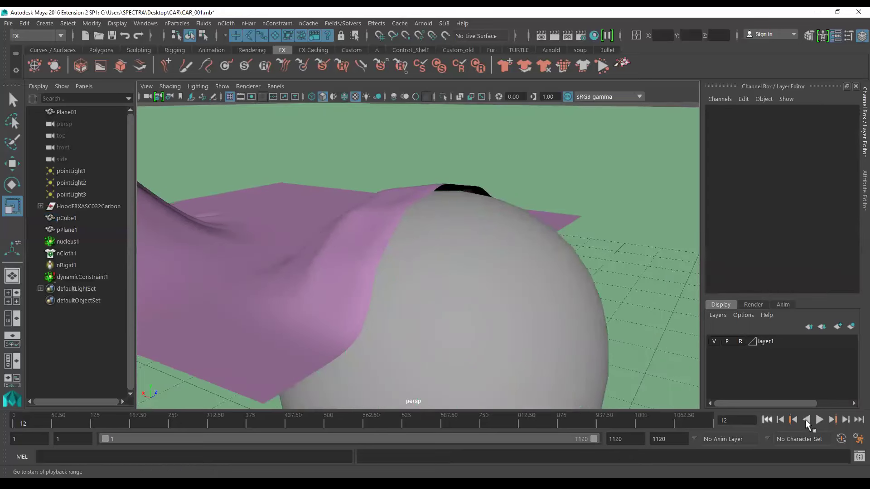
left_click(819, 420)
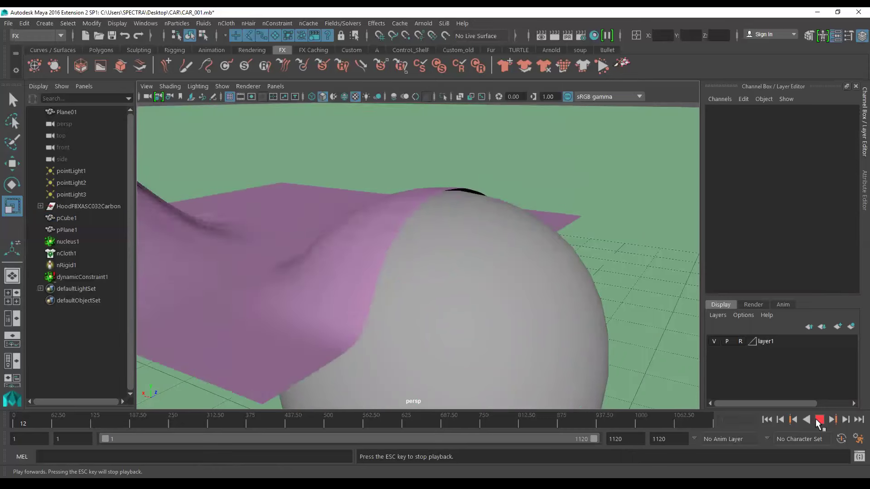
Step: Stop playback and slide the sphere collider along X under the cloth
left_click(819, 421)
mouse_move(584, 271)
left_mouse_down("alt")
mouse_move(661, 272)
mouse_move(607, 283)
mouse_move(627, 311)
mouse_move(551, 313)
mouse_move(489, 289)
mouse_move(579, 301)
mouse_move(614, 318)
mouse_move(455, 317)
mouse_move(363, 275)
left_mouse_up("alt")
left_click(372, 278)
key("w")
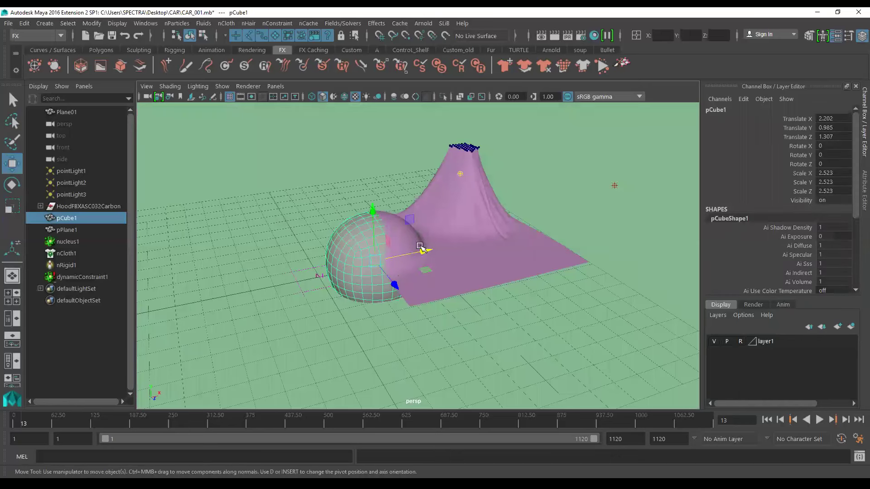
mouse_move(420, 246)
left_mouse_down()
mouse_move(469, 241)
mouse_move(457, 247)
left_mouse_up()
key("r")
Step: Replay the simulation from the start and stop at frame 35
left_click(765, 420)
left_click(819, 419)
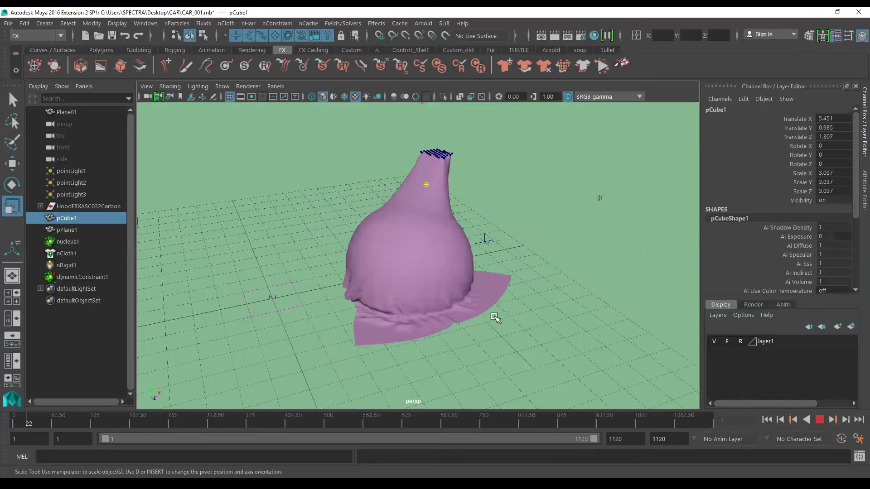
left_click_drag(511, 307, 583, 301, "alt")
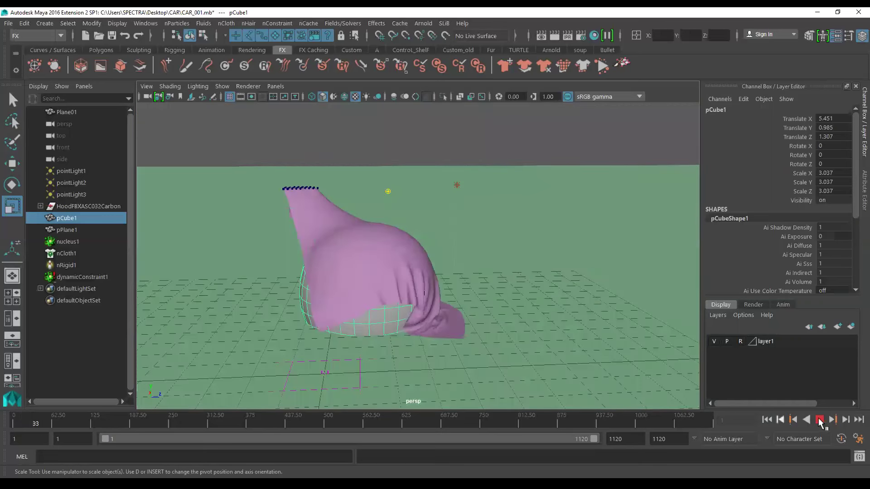
left_click(819, 420)
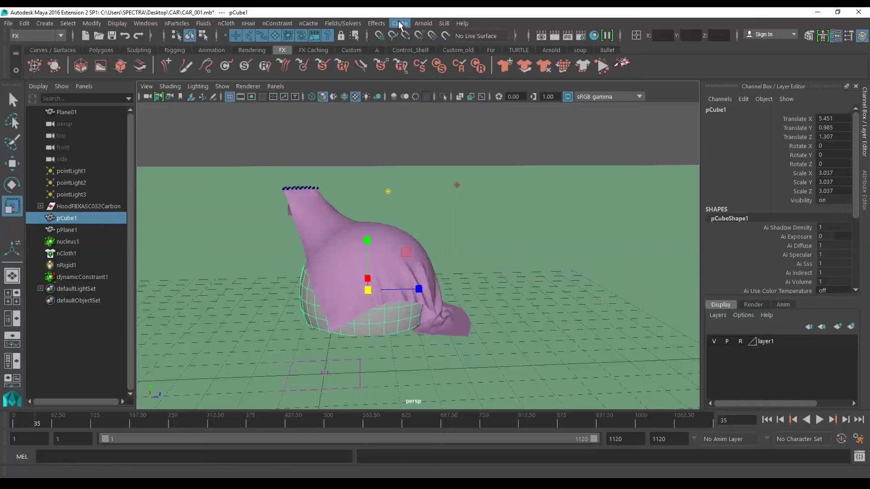
left_click(374, 23)
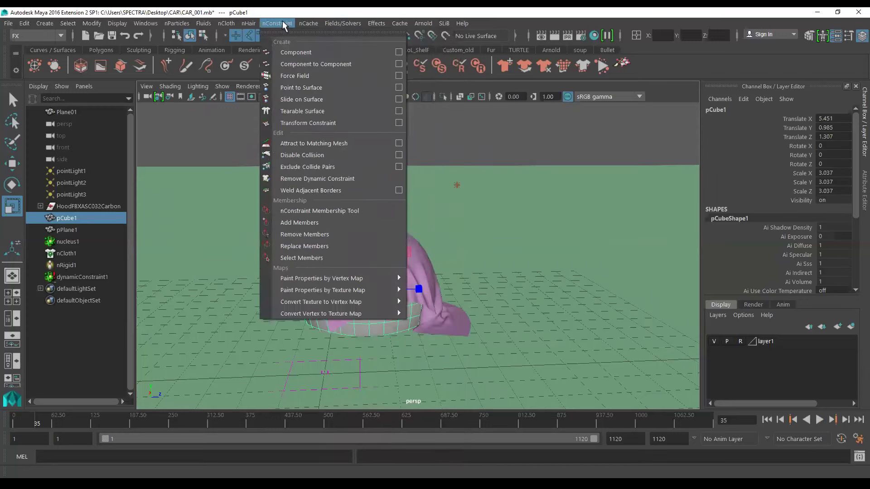
mouse_move(399, 23)
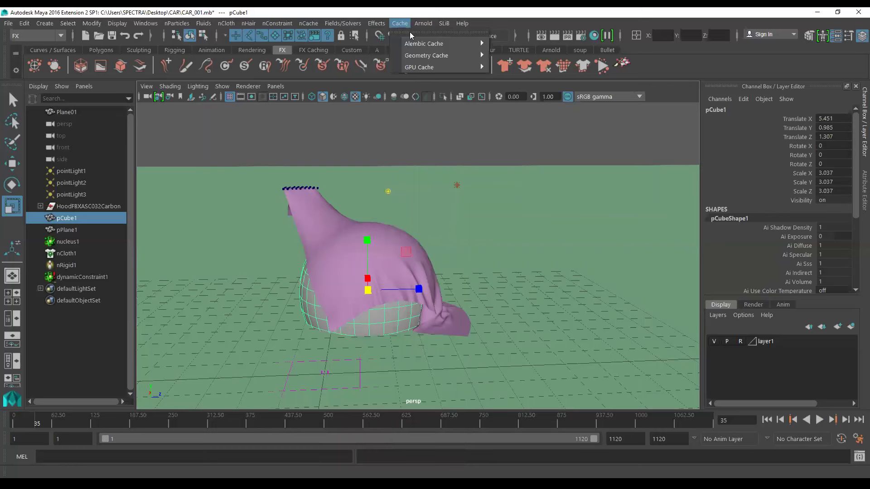
mouse_move(426, 55)
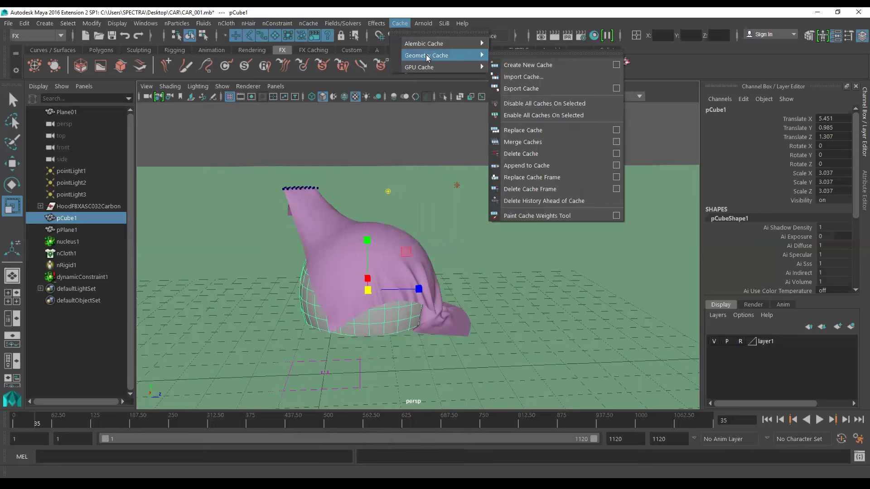
left_click(399, 23)
left_click(377, 24)
mouse_move(409, 187)
left_mouse_down("alt")
mouse_move(450, 188)
mouse_move(446, 175)
mouse_move(363, 206)
left_mouse_up("alt")
left_click(342, 196)
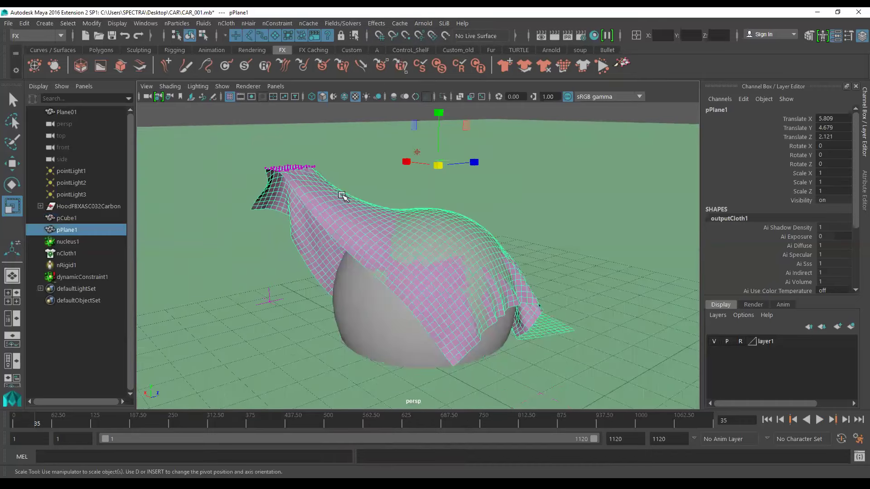
right_click_drag(342, 102, 297, 105)
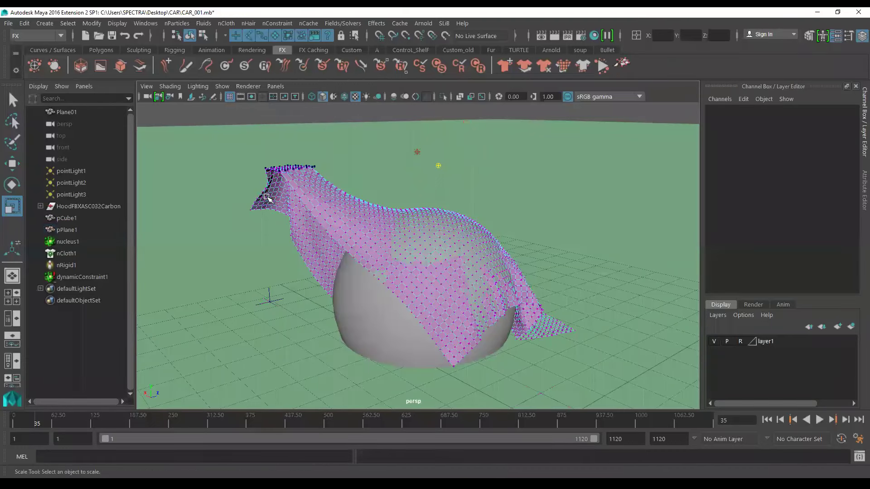
left_click_drag(246, 182, 325, 233)
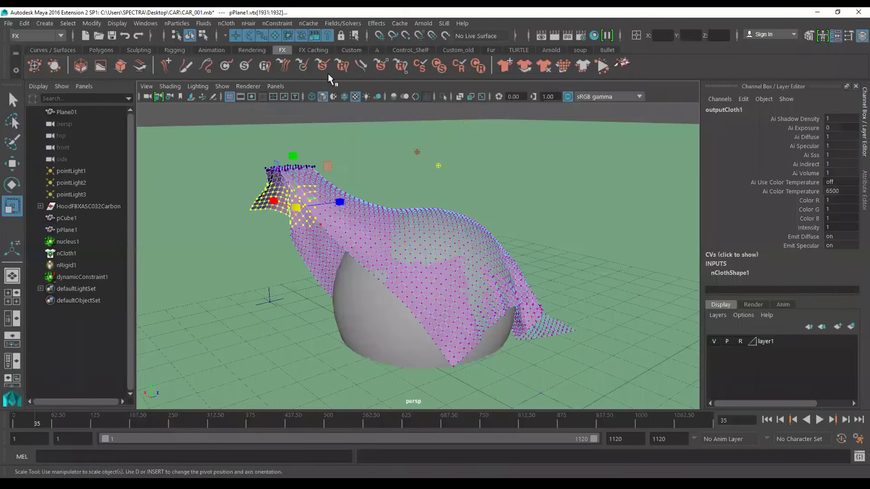
left_click(276, 22)
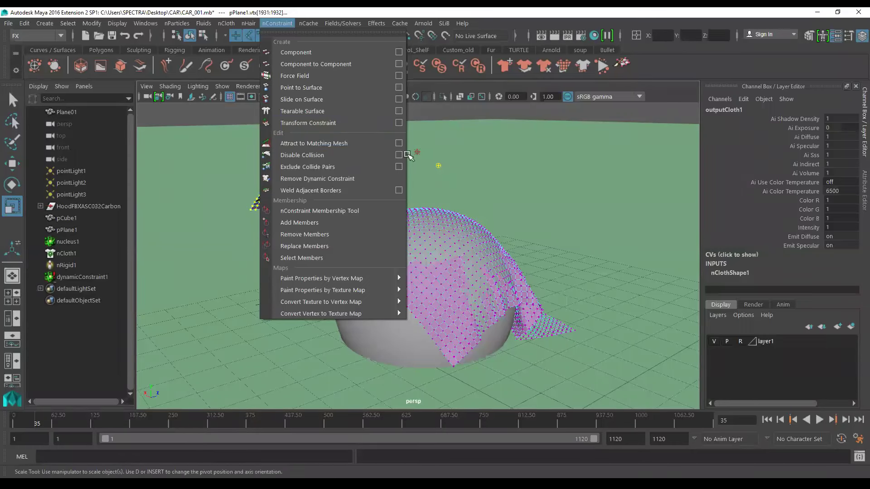
left_click(469, 12)
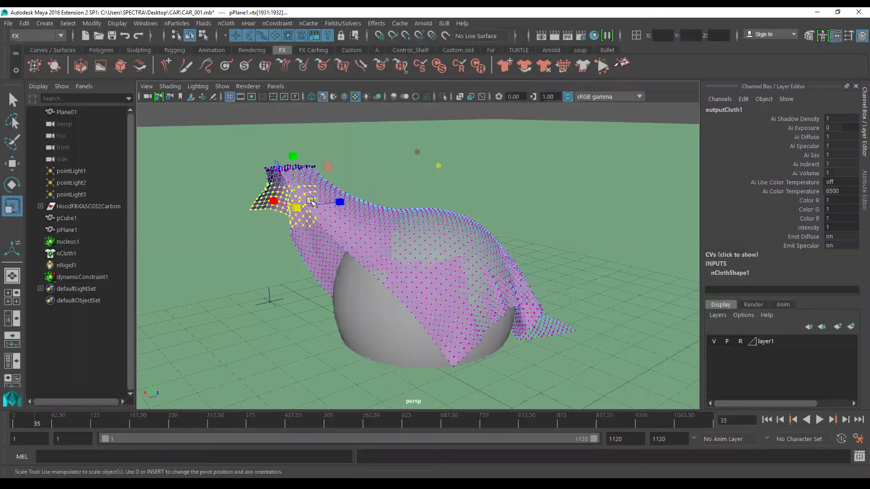
left_click(369, 301)
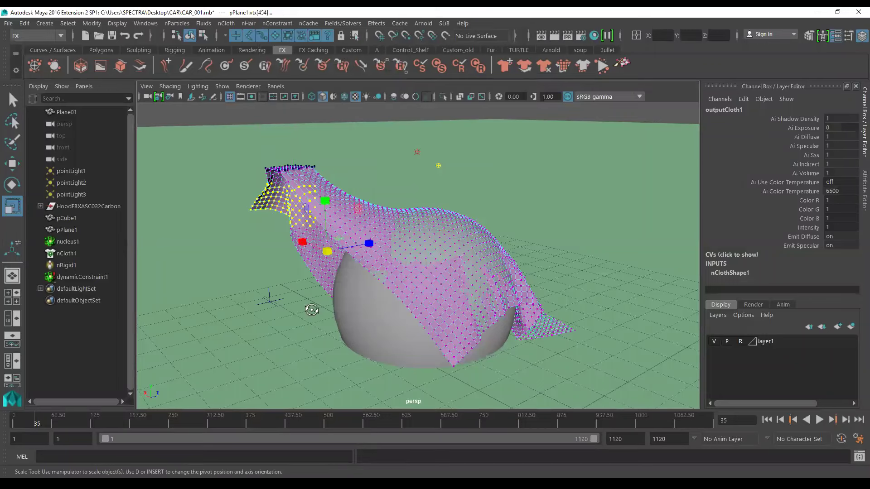
left_click_drag(311, 309, 338, 254, "alt")
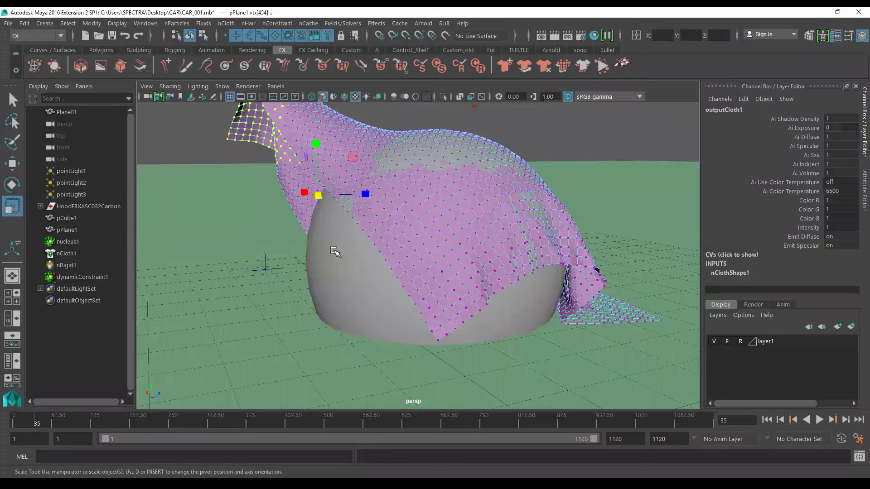
left_click_drag(330, 262, 342, 247, "alt")
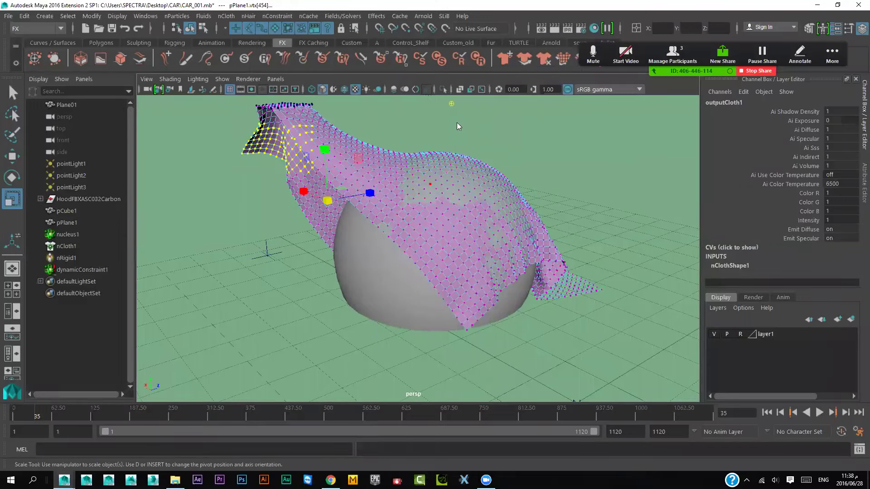
right_click_drag(459, 127, 471, 90)
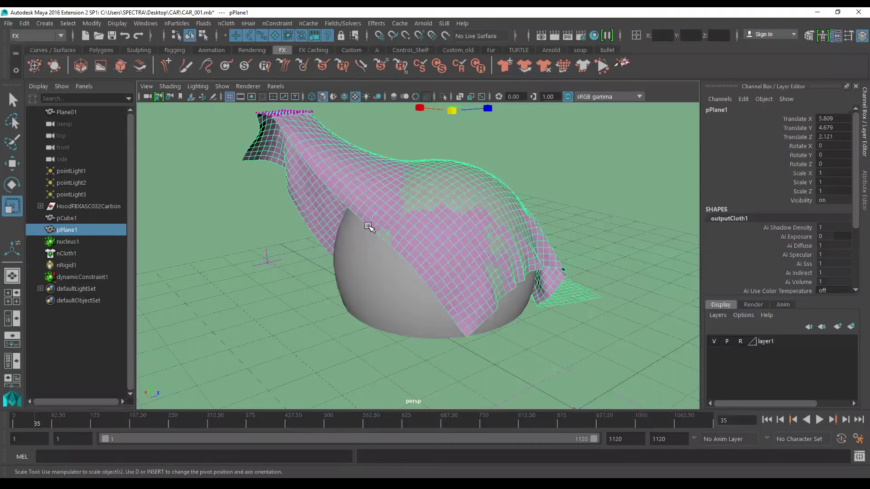
Step: Deselect the cloth, orbit to a side view, and replay the simulation from frame 1
scroll(370, 225, "down", 2)
scroll(444, 270, "down", 1)
scroll(470, 276, "up", 2)
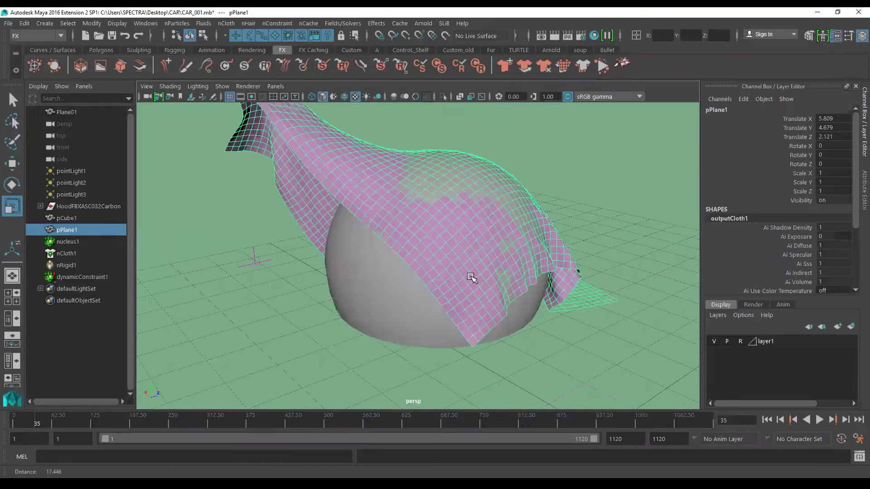
scroll(383, 284, "up", 2)
mouse_move(382, 283)
left_mouse_down("alt")
mouse_move(330, 283)
mouse_move(408, 281)
left_mouse_up("alt")
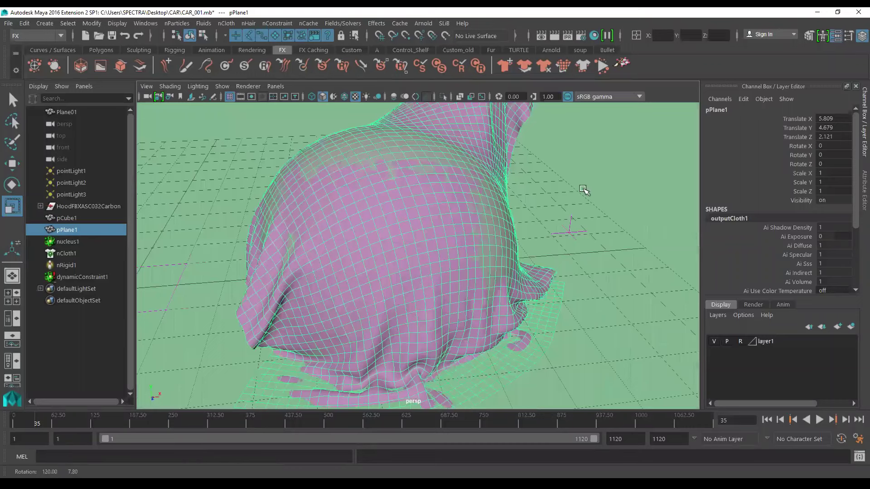
left_click(516, 210)
mouse_move(515, 211)
left_mouse_down("alt")
mouse_move(619, 198)
mouse_move(475, 225)
mouse_move(591, 223)
mouse_move(568, 234)
left_mouse_up("alt")
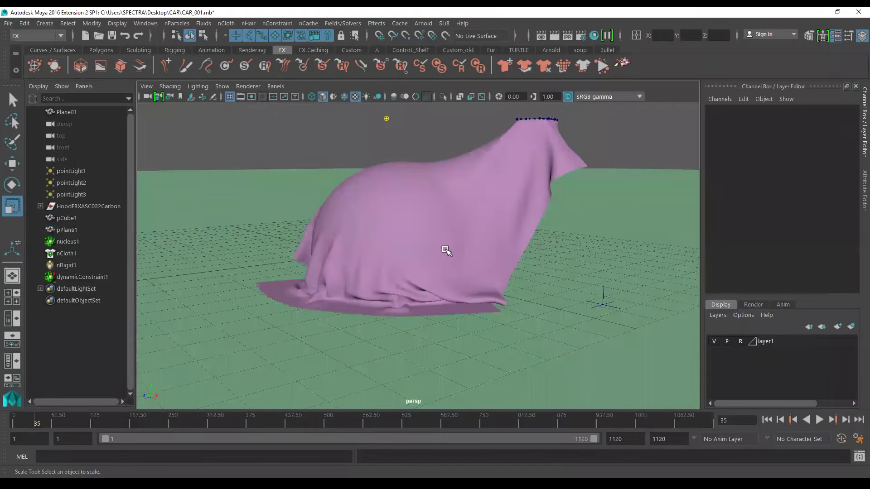
mouse_move(398, 258)
left_mouse_down("alt")
mouse_move(446, 277)
mouse_move(501, 278)
mouse_move(449, 267)
mouse_move(458, 276)
mouse_move(403, 278)
mouse_move(441, 282)
mouse_move(452, 266)
mouse_move(521, 259)
mouse_move(450, 279)
mouse_move(349, 280)
mouse_move(450, 295)
mouse_move(396, 295)
mouse_move(431, 301)
mouse_move(422, 279)
mouse_move(458, 311)
left_mouse_up("alt")
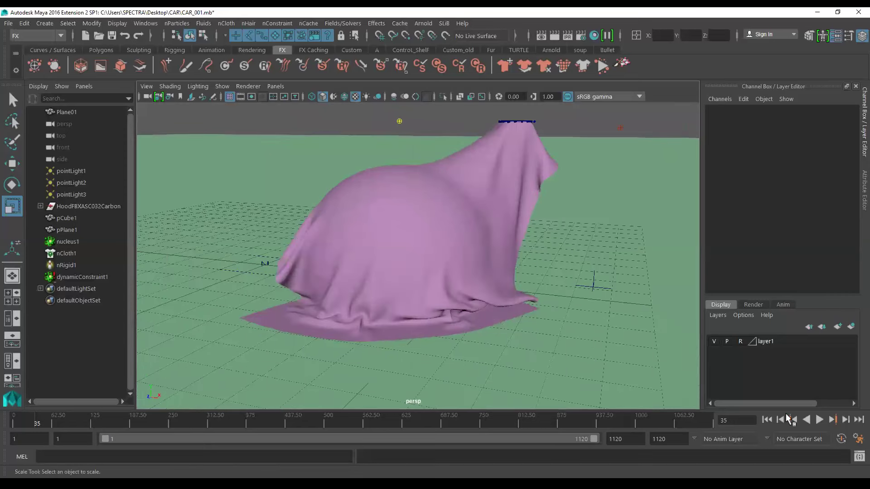
left_click(769, 420)
left_click(818, 419)
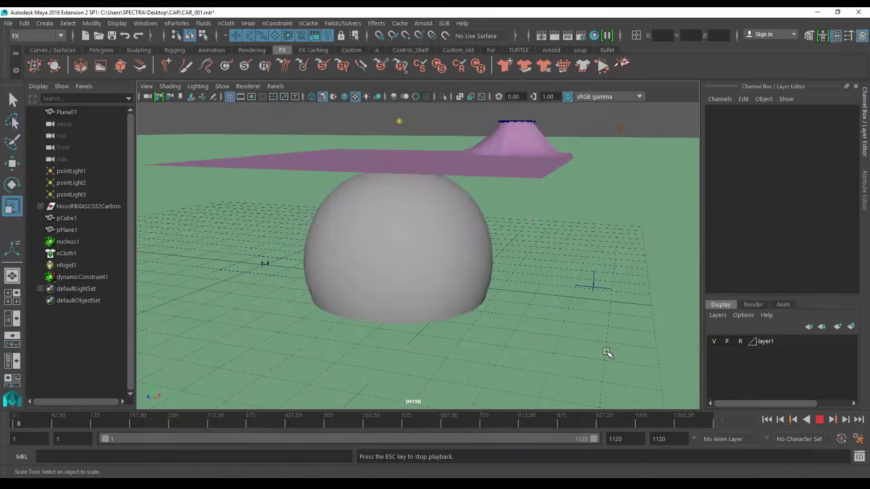
Step: Stop playback at frame 13 and add Interactive Playback from Fields/Solvers to the FX shelf
key("Escape")
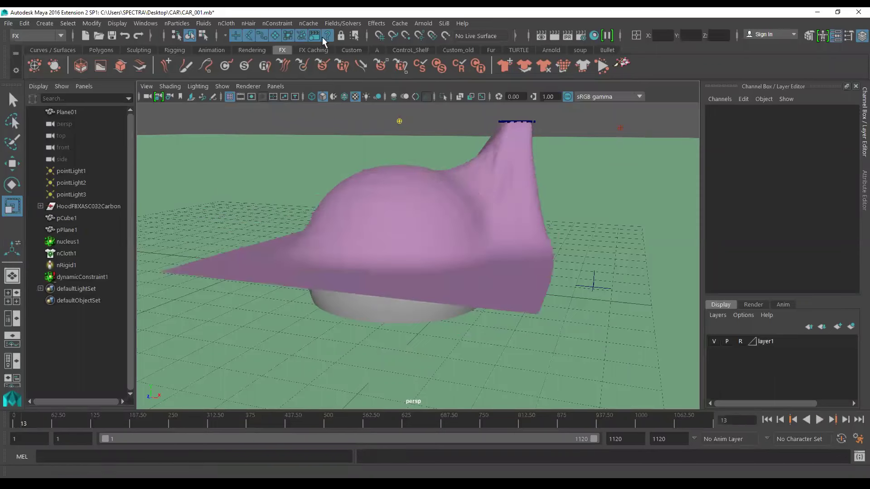
left_click(284, 22)
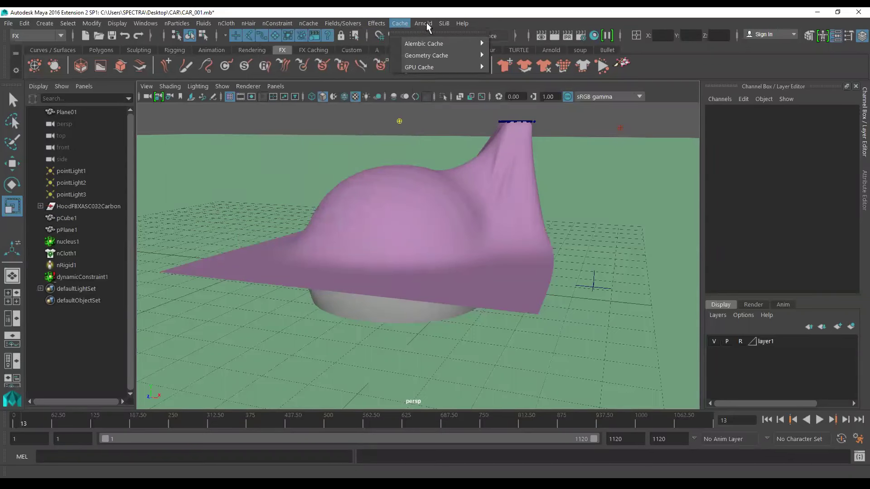
mouse_move(342, 22)
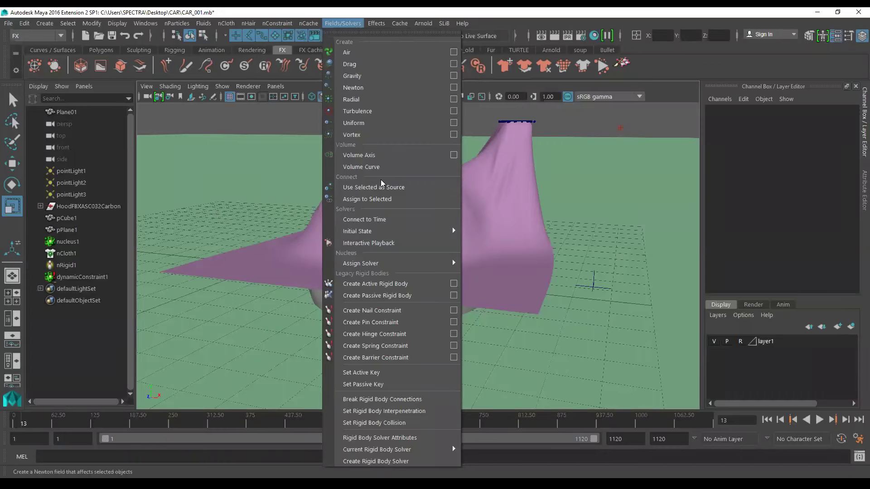
left_click(386, 243, "ctrl+shift")
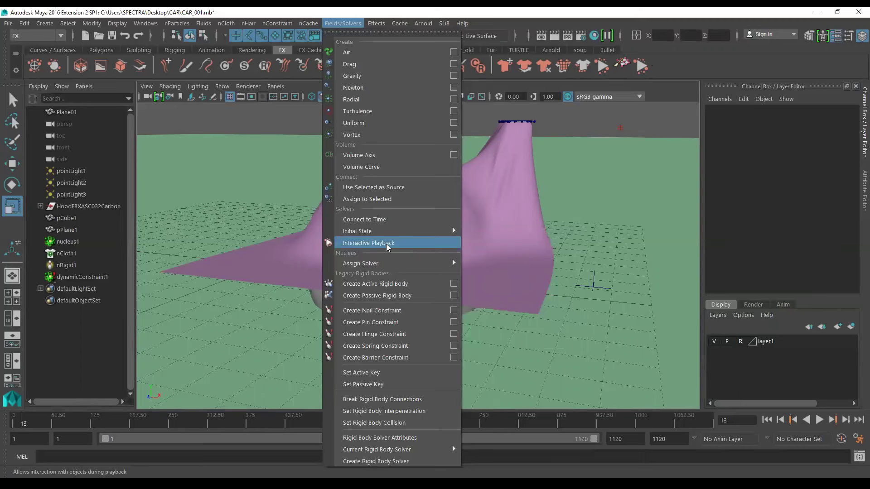
left_click(736, 57)
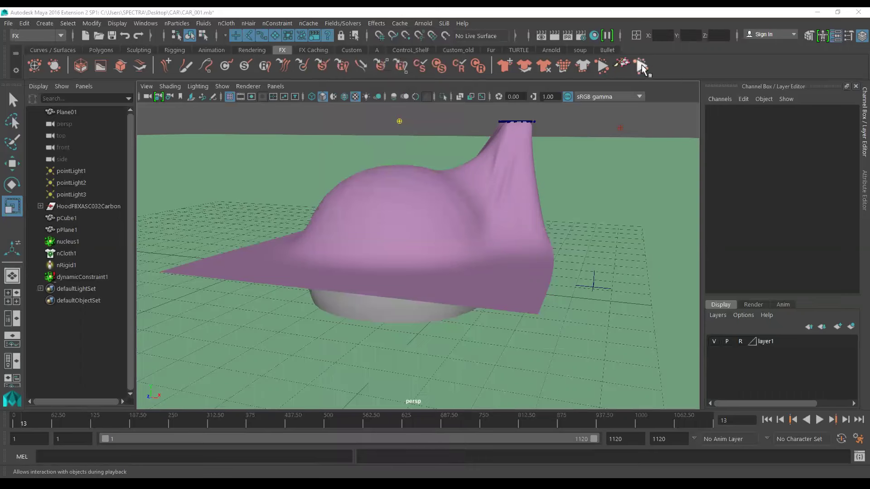
Step: Select dynamicConstraint1, start Interactive Playback, and drag the pin left off the sphere
left_click(81, 277)
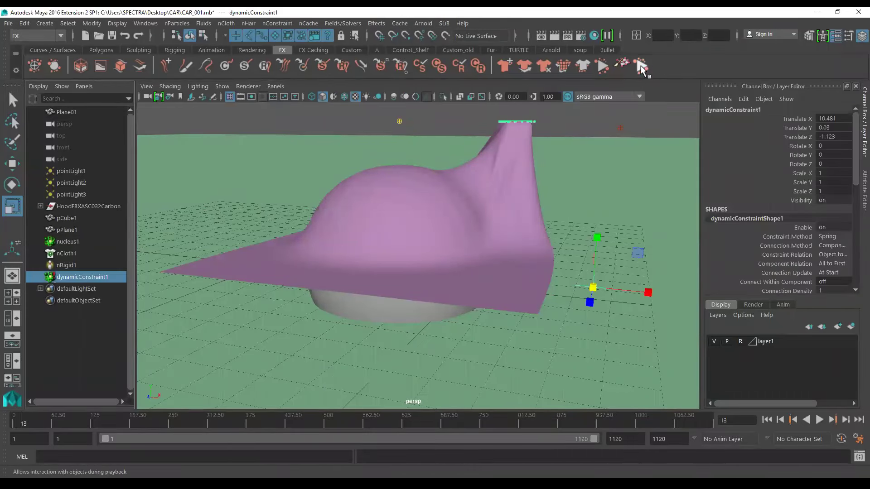
left_click(603, 67)
key("w")
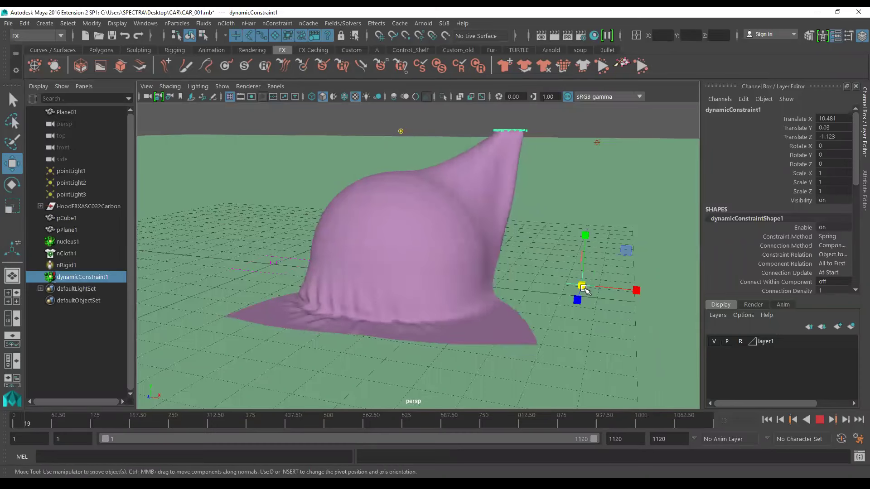
mouse_move(579, 280)
left_mouse_down()
mouse_move(465, 275)
mouse_move(441, 287)
mouse_move(414, 285)
left_mouse_up()
mouse_move(528, 328)
left_mouse_down()
mouse_move(508, 304)
mouse_move(444, 294)
mouse_move(442, 271)
mouse_move(524, 287)
mouse_move(538, 268)
mouse_move(516, 249)
mouse_move(444, 247)
mouse_move(334, 291)
mouse_move(267, 273)
mouse_move(347, 269)
mouse_move(399, 286)
mouse_move(563, 287)
mouse_move(609, 319)
mouse_move(627, 363)
mouse_move(581, 389)
mouse_move(511, 378)
mouse_move(426, 350)
mouse_move(396, 317)
mouse_move(363, 249)
mouse_move(512, 255)
mouse_move(509, 268)
mouse_move(574, 270)
mouse_move(555, 260)
mouse_move(583, 284)
left_mouse_up()
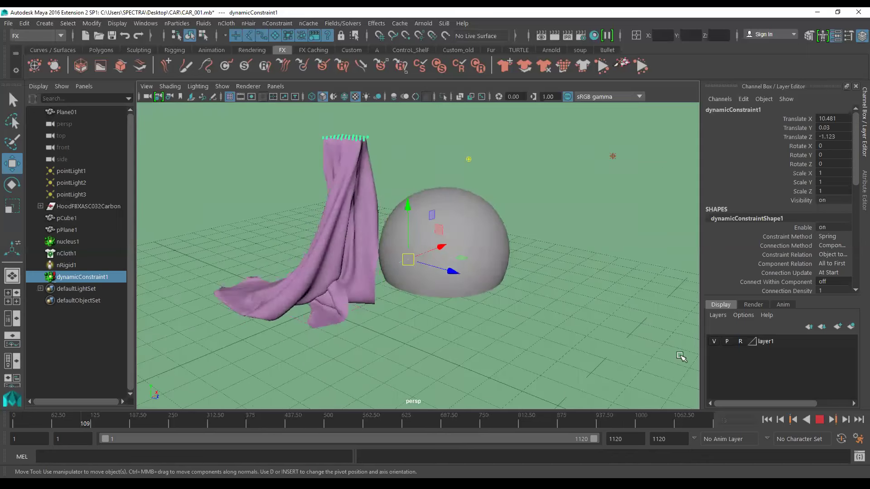
Step: Drag the dynamicConstraint1 pin to 3.316, 1.213, 1.266 while orbiting during interactive playback
mouse_move(567, 317)
left_mouse_down("alt")
mouse_move(641, 315)
mouse_move(589, 282)
left_mouse_up("alt")
middle_click_drag(607, 291, 600, 291, "alt")
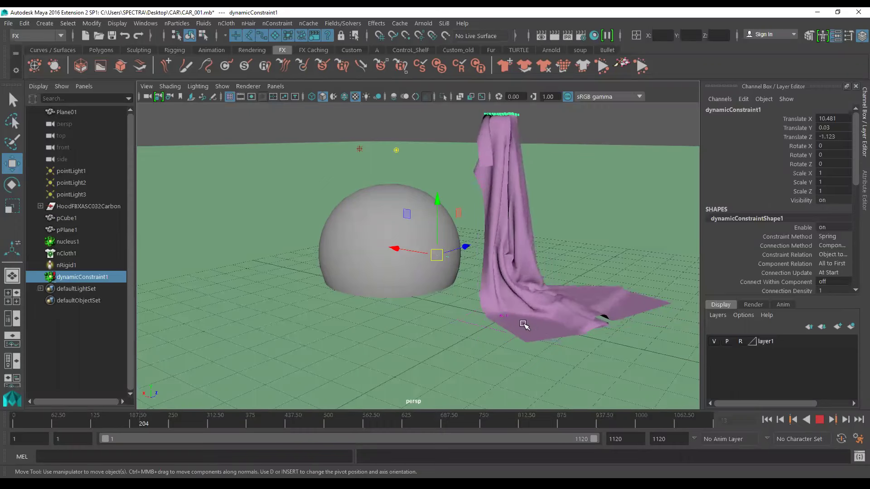
left_click_drag(519, 321, 501, 275, "alt")
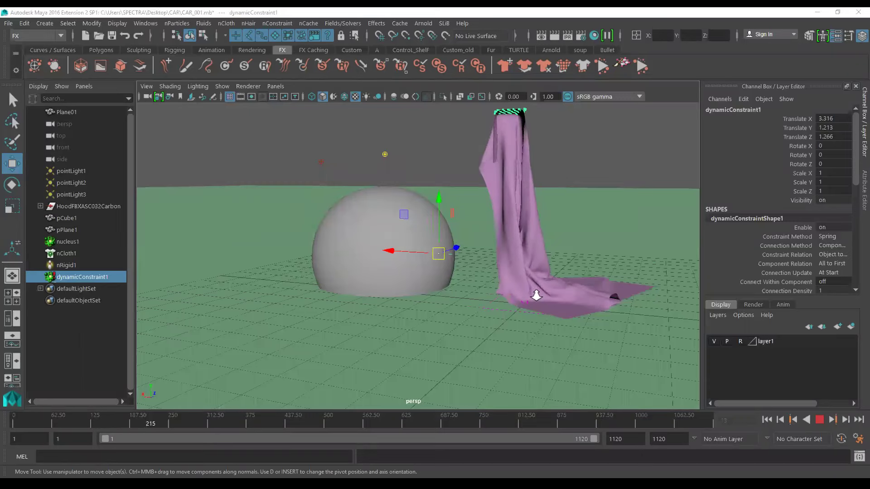
middle_click_drag(500, 275, 513, 300)
left_click_drag(513, 299, 496, 330, "alt")
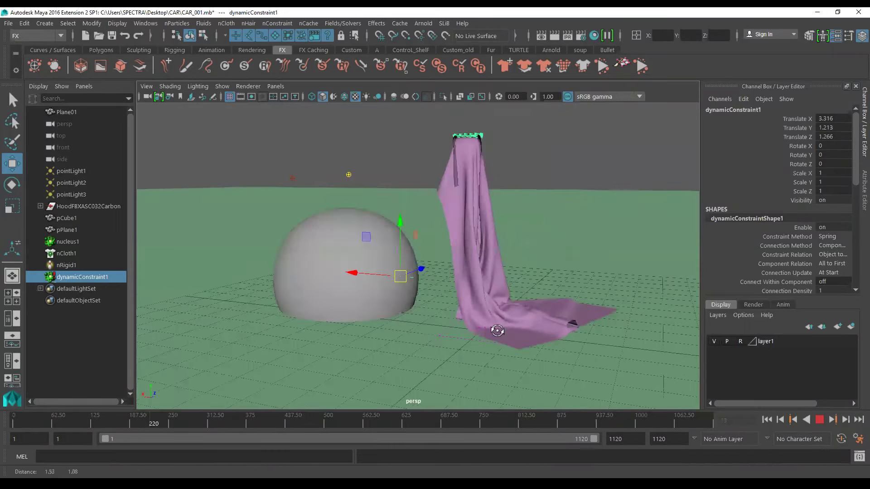